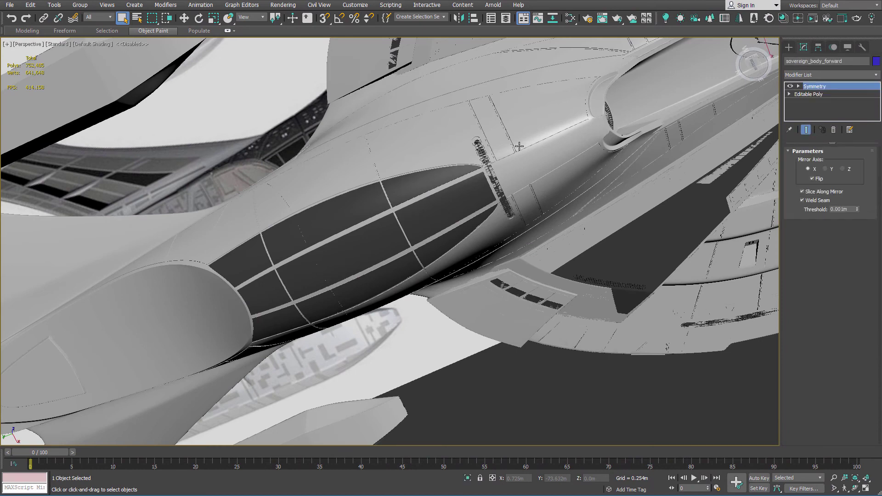
# Open the polygon level of the Editable Poly beneath the Symmetry modifier and display edged faces on the hull
pyautogui.click(816, 95)
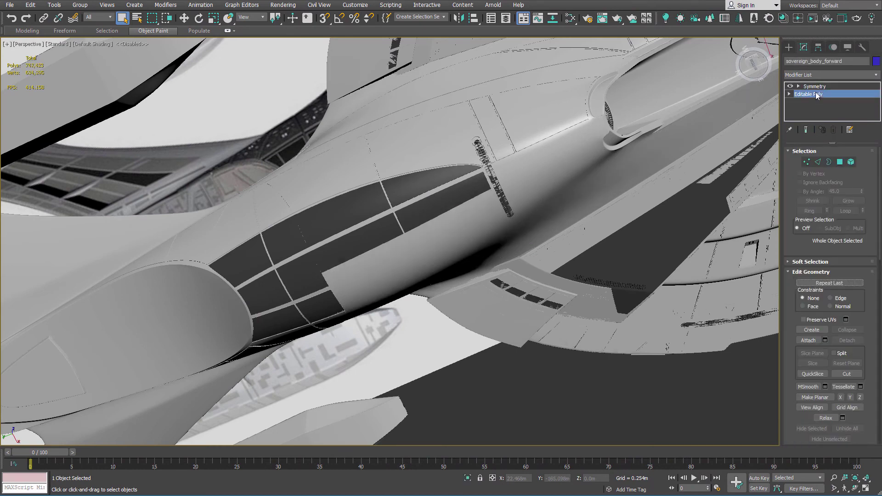
pyautogui.click(840, 162)
pyautogui.scroll(5, 486, 151)
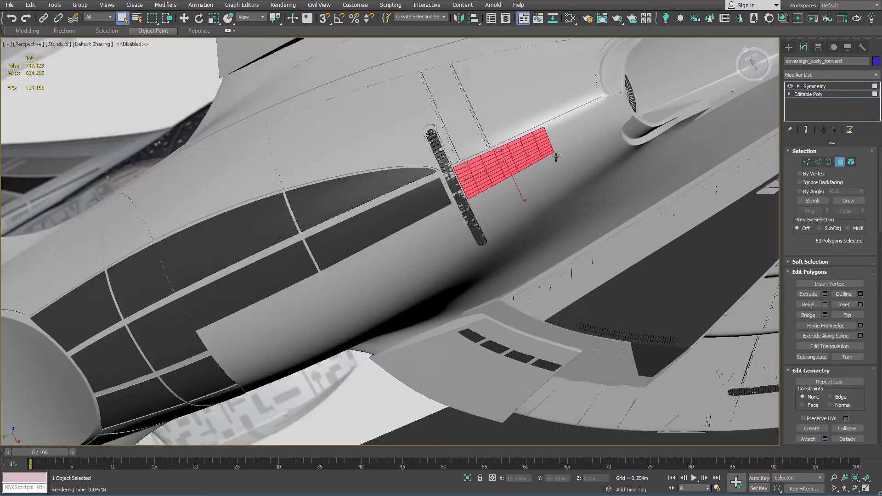
pyautogui.keyDown('alt'); pyautogui.moveTo(486, 150); pyautogui.dragTo(432, 146, button='middle'); pyautogui.keyUp('alt')
pyautogui.scroll(4, 470, 197)
pyautogui.scroll(4, 482, 273)
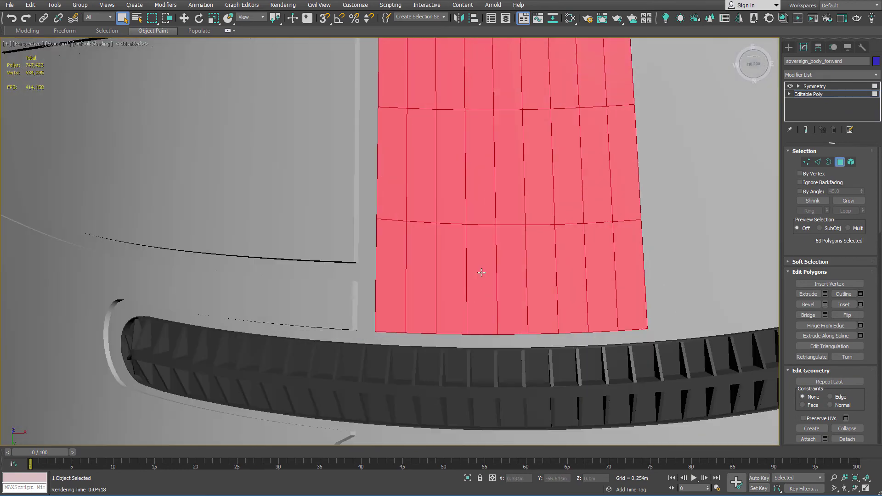
pyautogui.scroll(-2, 482, 272)
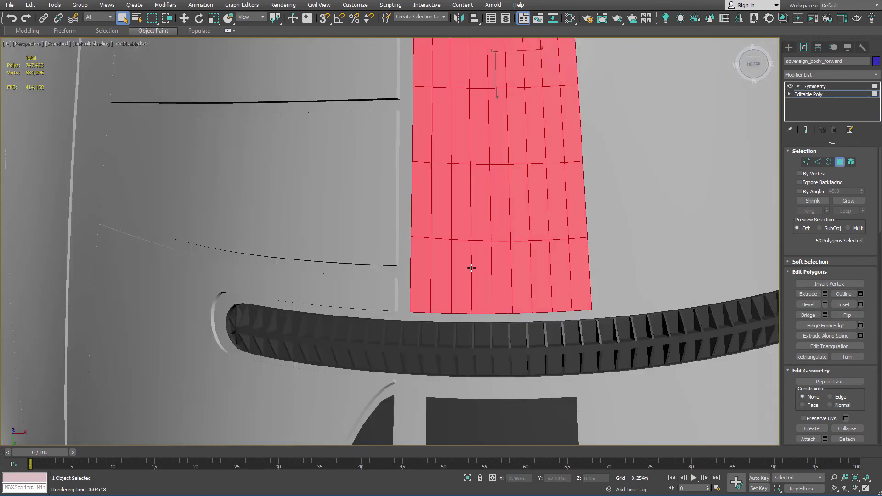
pyautogui.press('F4')
pyautogui.moveTo(471, 264)
pyautogui.mouseDown(button='middle')
pyautogui.moveTo(473, 238)
pyautogui.moveTo(451, 182)
pyautogui.mouseUp(button='middle')
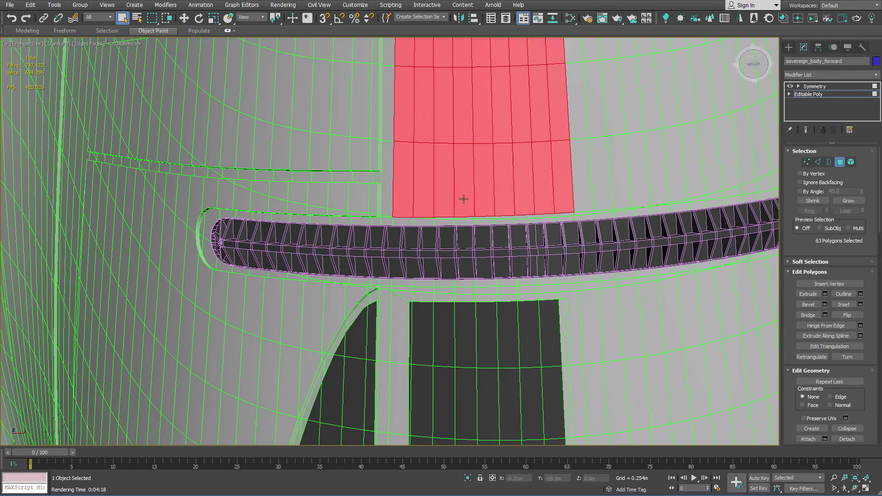
# Examine how the selected hull polygons line up with the curved vent slot and the dark window panels
pyautogui.keyDown('alt'); pyautogui.moveTo(509, 180); pyautogui.dragTo(451, 214, button='middle'); pyautogui.keyUp('alt')
pyautogui.scroll(4, 451, 214)
pyautogui.scroll(-5, 454, 209)
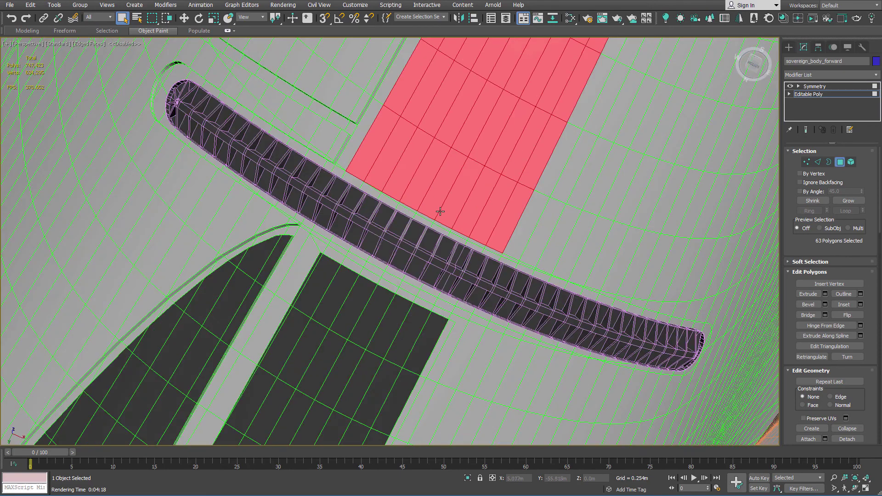
pyautogui.moveTo(401, 164); pyautogui.dragTo(404, 196, button='middle')
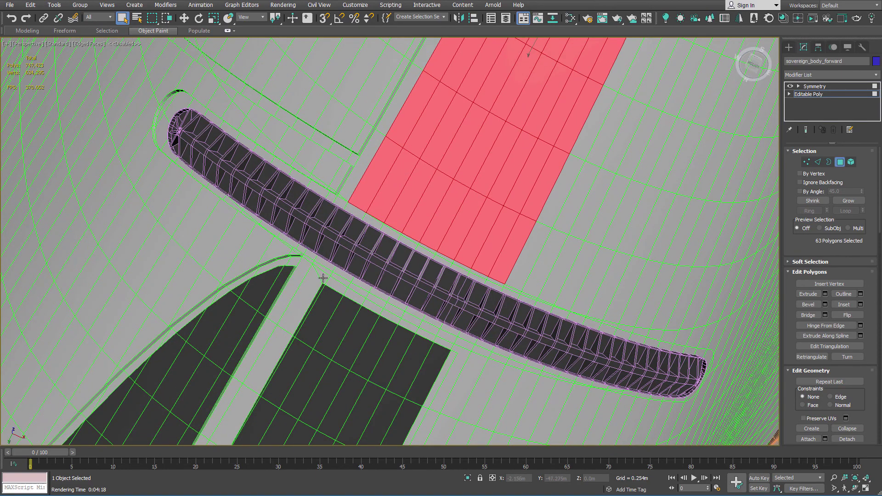
pyautogui.moveTo(312, 290); pyautogui.dragTo(341, 289, button='middle')
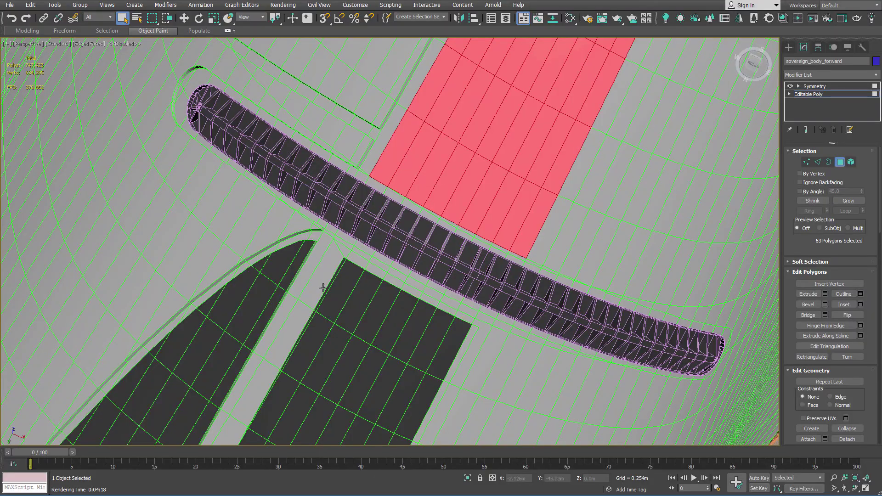
pyautogui.scroll(-5, 407, 161)
# Switch to an orthographic view facing the hull and frame the selected strip beside the vent slot
pyautogui.moveTo(430, 155); pyautogui.dragTo(745, 86, button='middle')
pyautogui.click(754, 62)
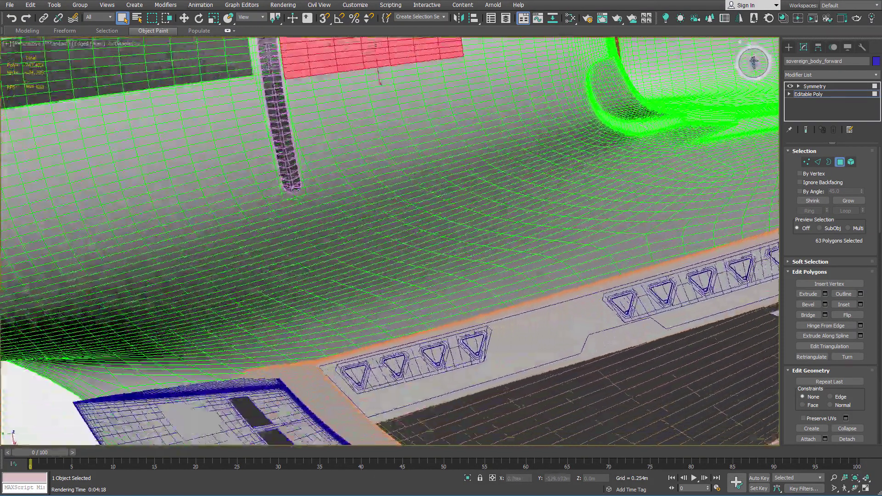
pyautogui.scroll(-5, 754, 62)
pyautogui.press('u')
pyautogui.moveTo(372, 143); pyautogui.dragTo(398, 278, button='middle')
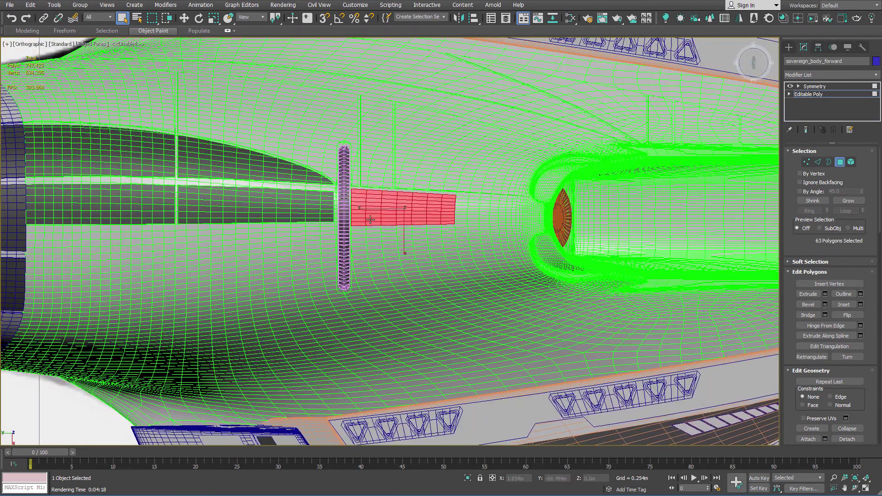
pyautogui.scroll(8, 368, 209)
pyautogui.moveTo(366, 173); pyautogui.dragTo(417, 258, button='middle')
pyautogui.scroll(-2, 415, 255)
pyautogui.scroll(1, 415, 255)
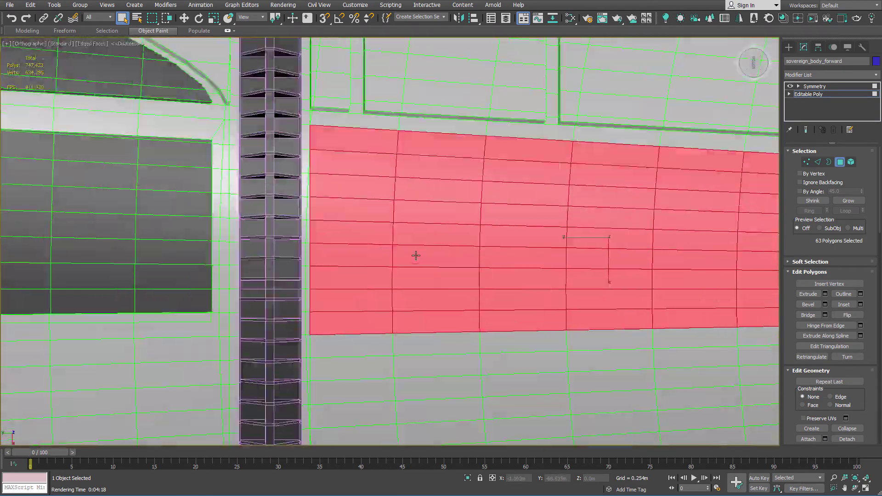
pyautogui.scroll(1, 367, 306)
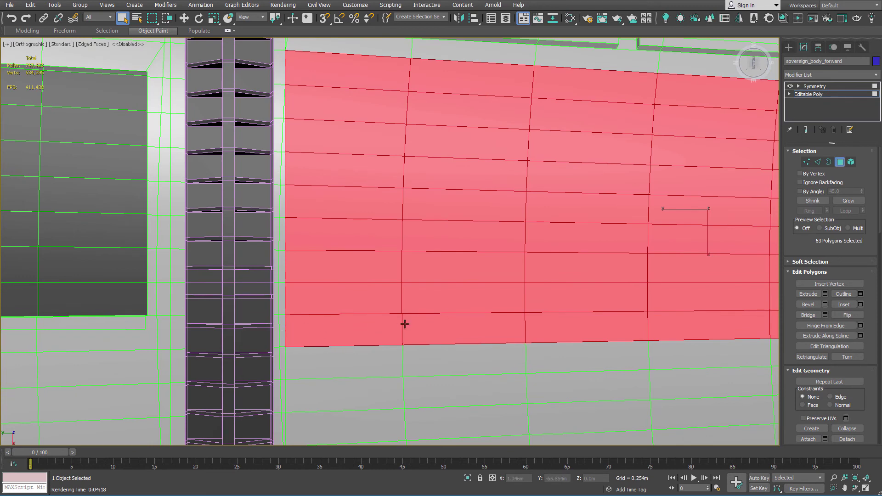
pyautogui.scroll(-2, 469, 324)
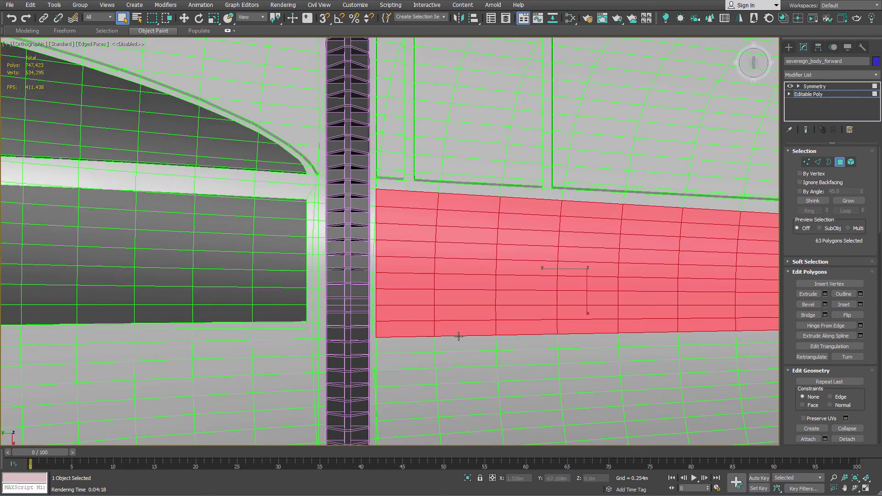
pyautogui.scroll(-1, 469, 332)
pyautogui.scroll(3, 460, 322)
# Inset the selected hull polygons as a group by 0.632 m
pyautogui.rightClick(419, 247)
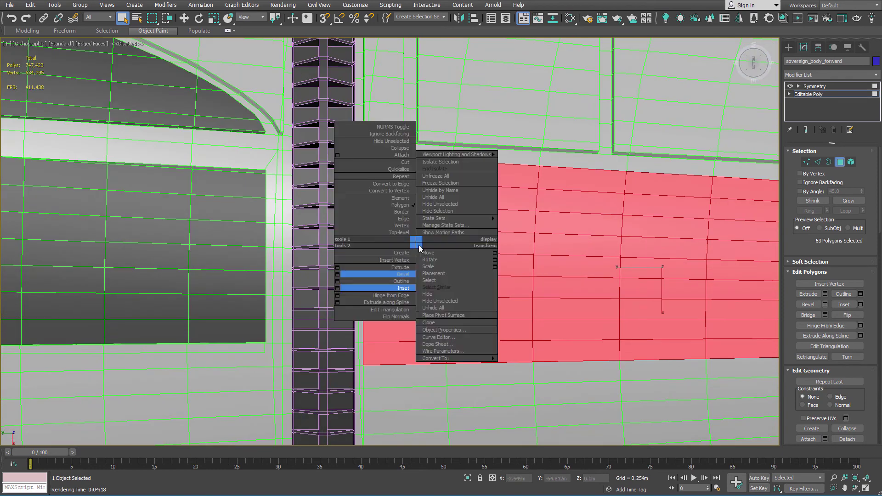
pyautogui.click(338, 287)
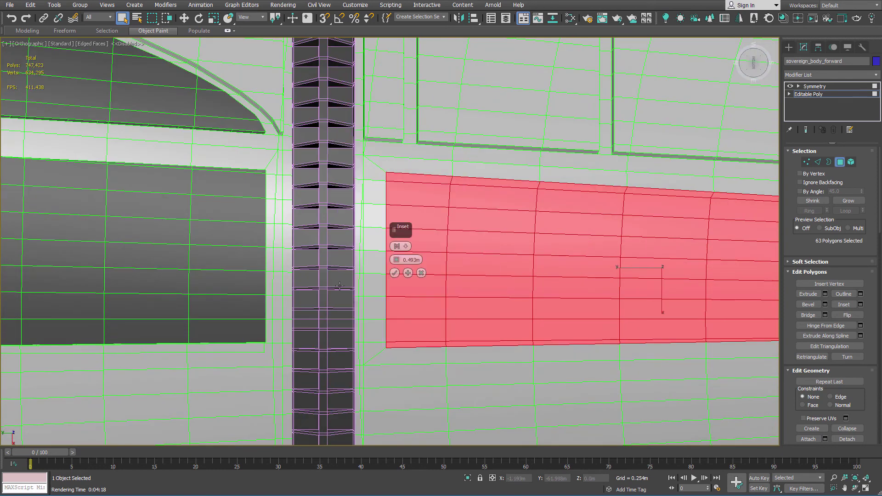
pyautogui.scroll(-1, 405, 195)
pyautogui.scroll(2, 392, 191)
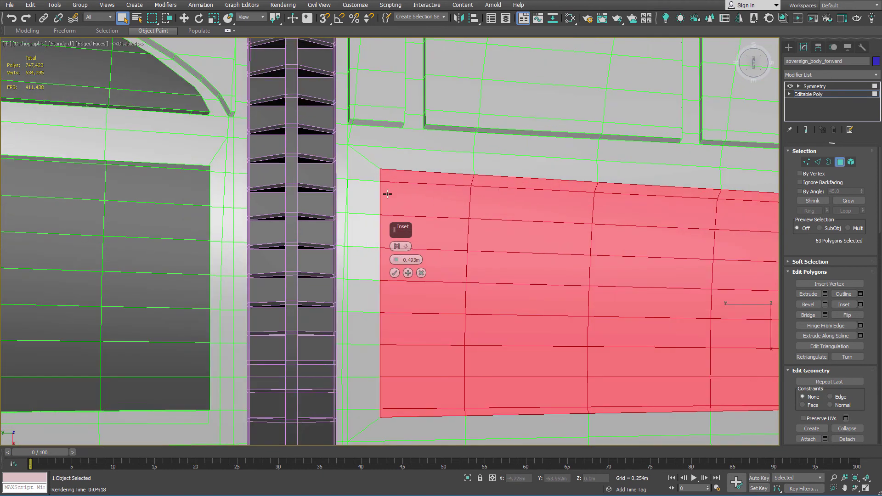
pyautogui.moveTo(395, 262)
pyautogui.mouseDown()
pyautogui.moveTo(394, 237)
pyautogui.moveTo(395, 254)
pyautogui.mouseUp()
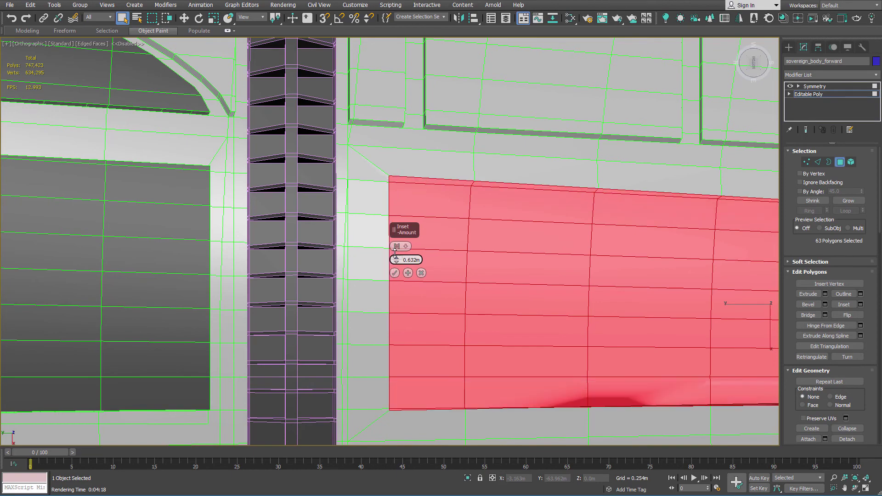
pyautogui.scroll(-2, 564, 187)
pyautogui.moveTo(564, 188); pyautogui.dragTo(223, 152, button='middle')
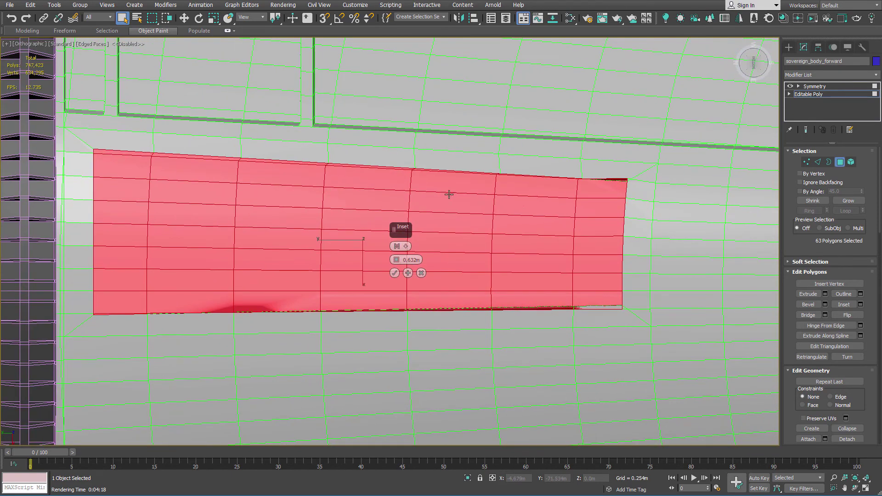
pyautogui.scroll(2, 645, 190)
pyautogui.scroll(2, 550, 184)
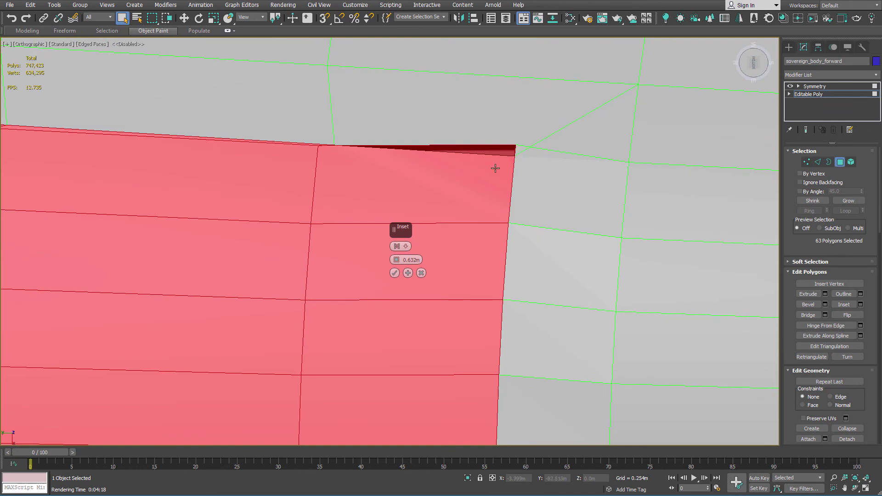
pyautogui.click(395, 272)
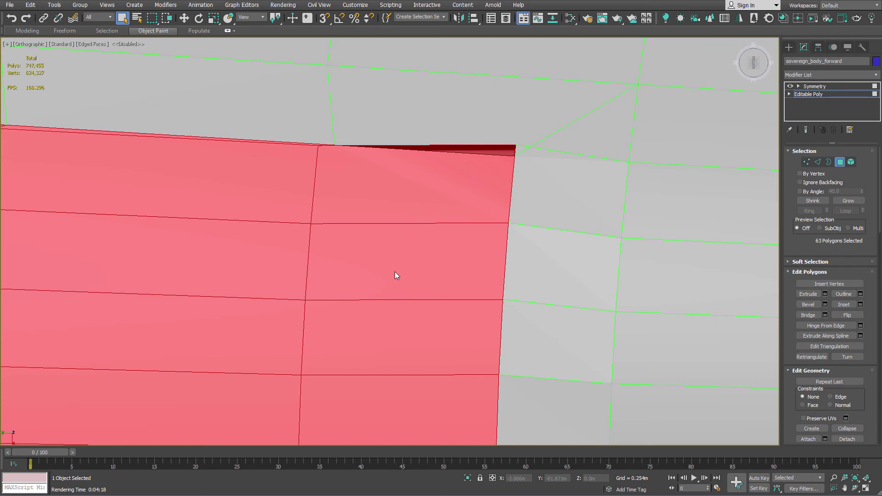
# With the Edge constraint active, slide the overlapping upper corner vertex of the inset about 0.24 m inward, away from the vent slot's end
pyautogui.click(806, 162)
pyautogui.click(516, 145)
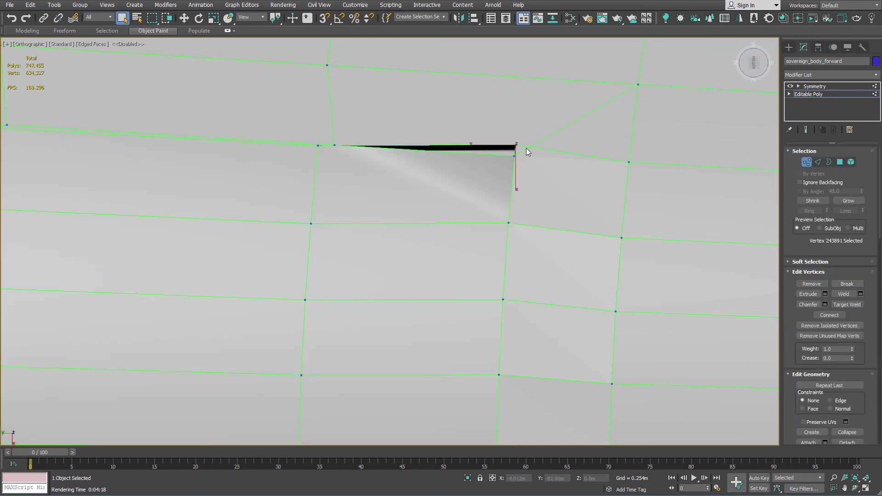
pyautogui.click(839, 401)
pyautogui.press('w')
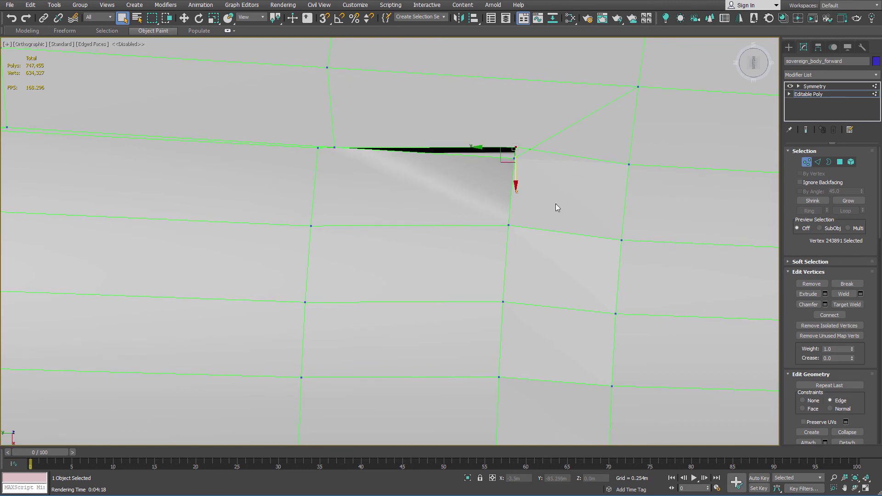
pyautogui.moveTo(516, 180); pyautogui.dragTo(514, 201)
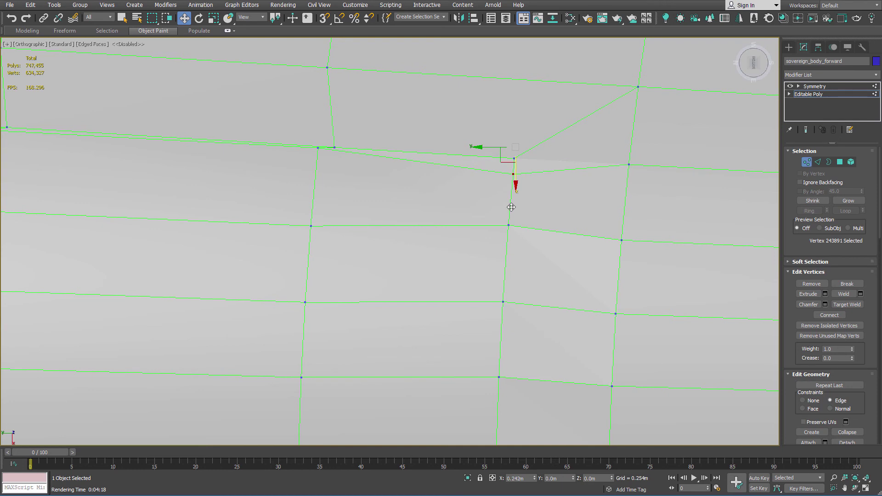
pyautogui.moveTo(511, 207); pyautogui.dragTo(510, 207)
# Slide the neighbouring vertex on the inset's upper border slightly inward along its edge and leave vertex editing
pyautogui.click(318, 147)
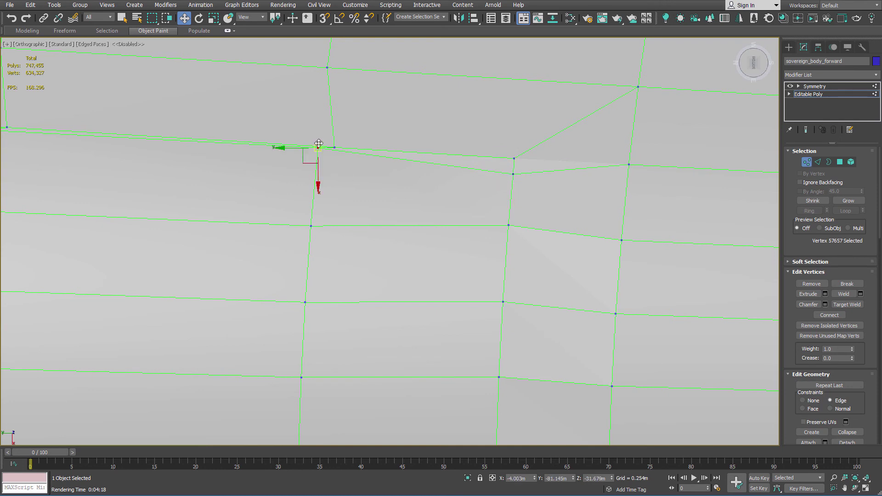
pyautogui.moveTo(317, 177); pyautogui.dragTo(317, 184)
pyautogui.scroll(-4, 241, 173)
pyautogui.moveTo(219, 179); pyautogui.dragTo(429, 191, button='middle')
pyautogui.scroll(1, 351, 174)
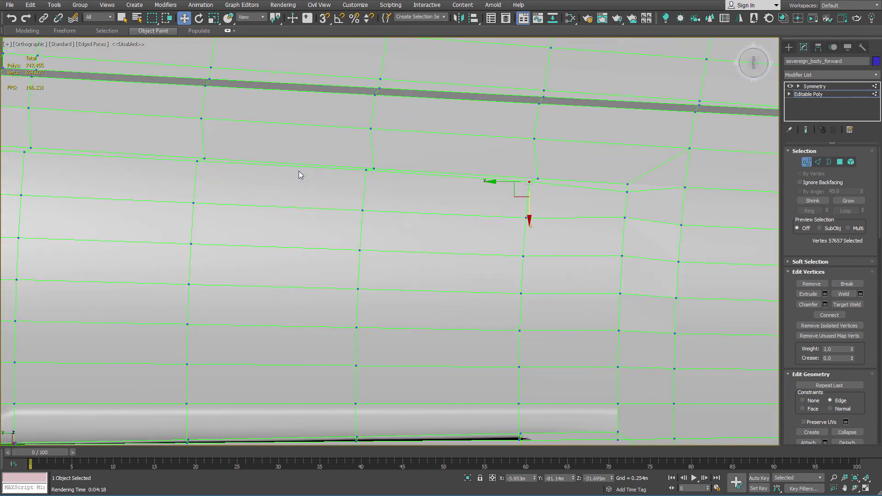
pyautogui.moveTo(299, 175); pyautogui.dragTo(491, 180, button='middle')
pyautogui.scroll(-3, 484, 189)
pyautogui.scroll(3, 644, 209)
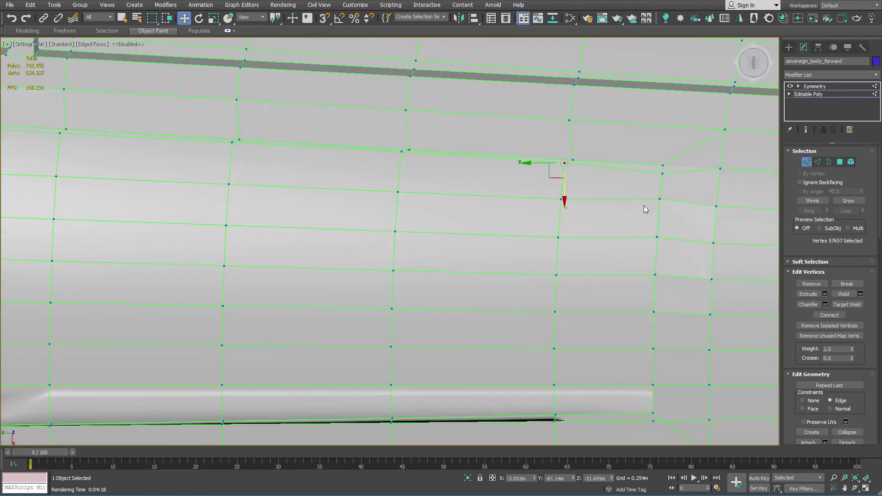
pyautogui.scroll(-2, 642, 207)
pyautogui.press('1')
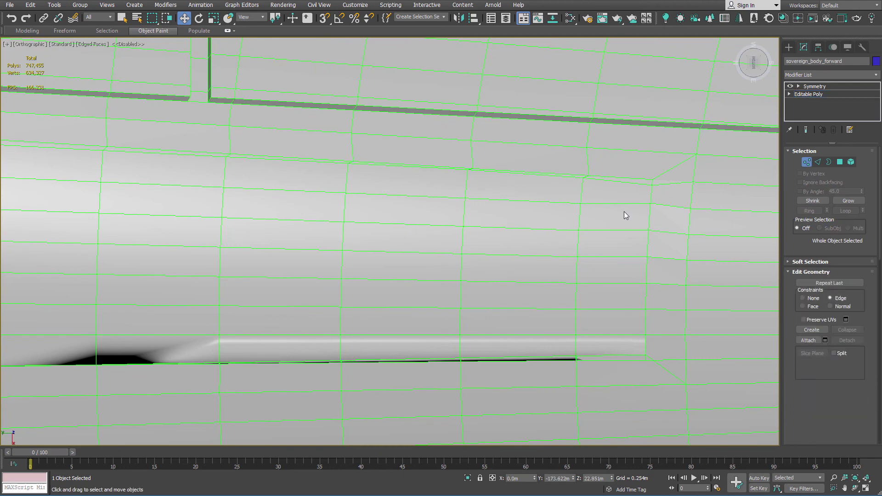
# Reactivate the inset panel's polygon selection on the base mesh and extrude it with a height of 0.07 m
pyautogui.moveTo(347, 193); pyautogui.dragTo(554, 185, button='middle')
pyautogui.scroll(-3, 554, 185)
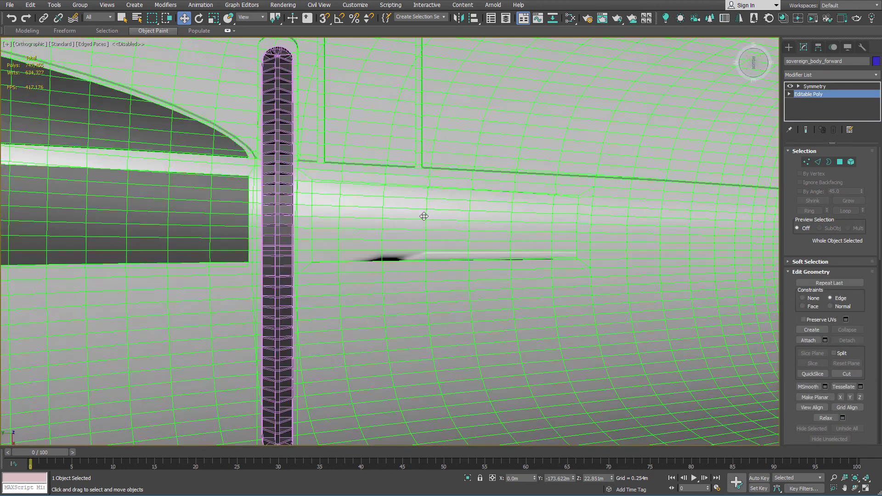
pyautogui.scroll(2, 414, 216)
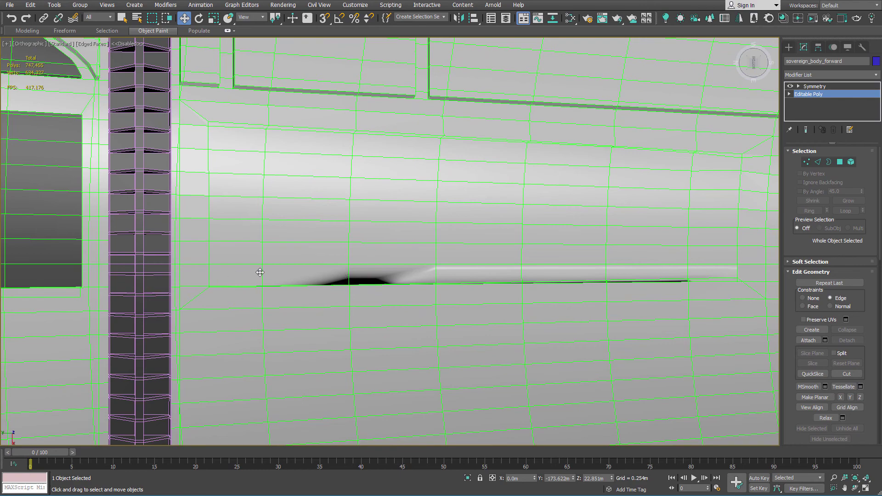
pyautogui.scroll(-2, 280, 277)
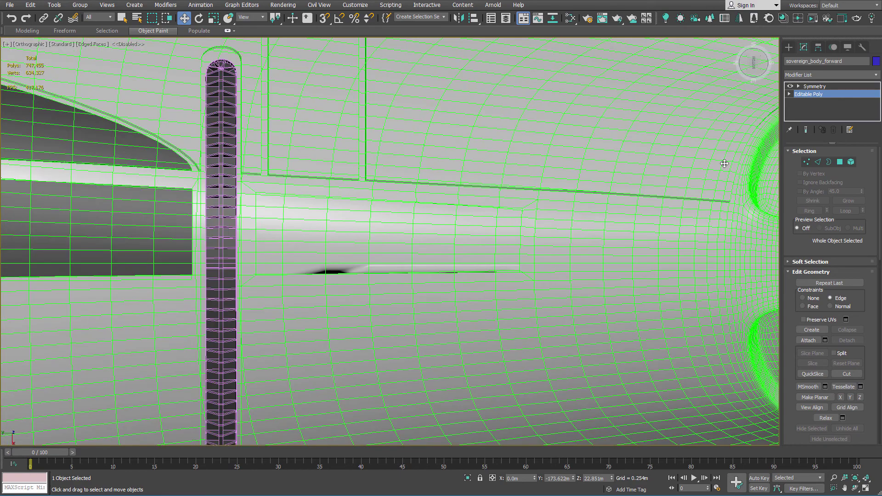
pyautogui.click(837, 163)
pyautogui.scroll(3, 298, 219)
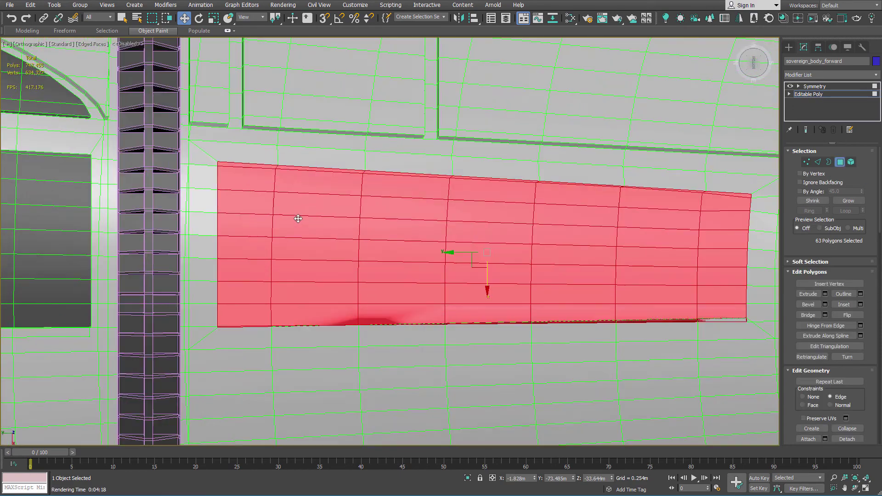
pyautogui.scroll(-3, 298, 219)
pyautogui.keyDown('alt'); pyautogui.moveTo(298, 219); pyautogui.dragTo(316, 178, button='middle'); pyautogui.keyUp('alt')
pyautogui.scroll(3, 316, 179)
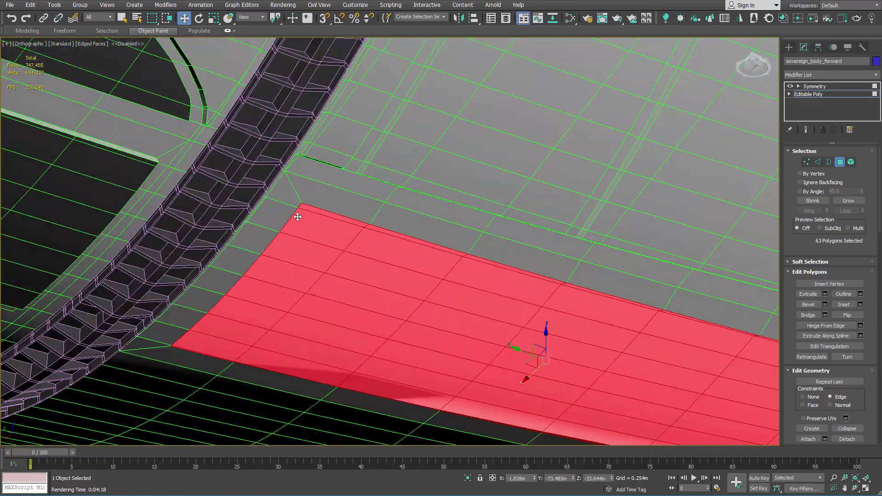
pyautogui.scroll(2, 298, 217)
pyautogui.rightClick(390, 214)
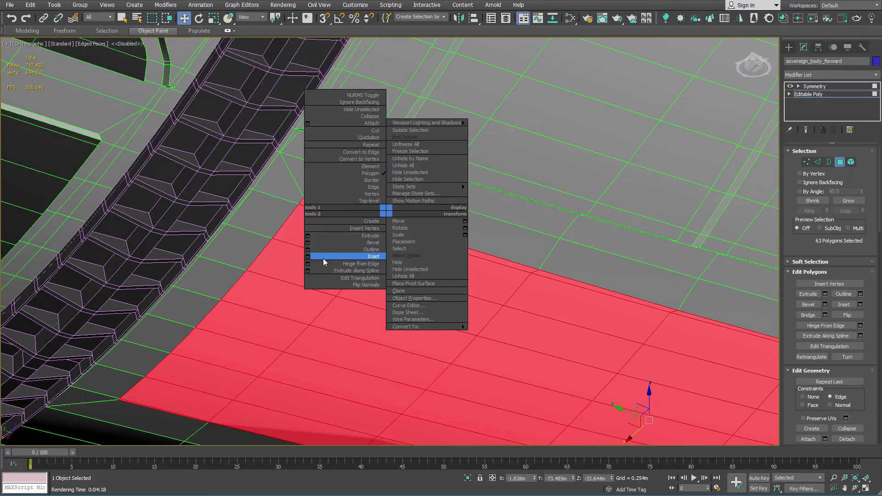
pyautogui.click(307, 235)
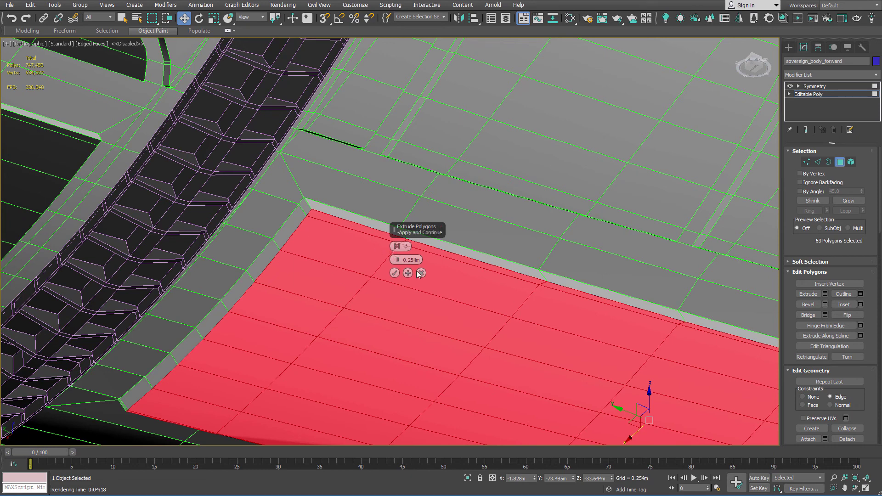
pyautogui.moveTo(409, 260); pyautogui.dragTo(452, 258)
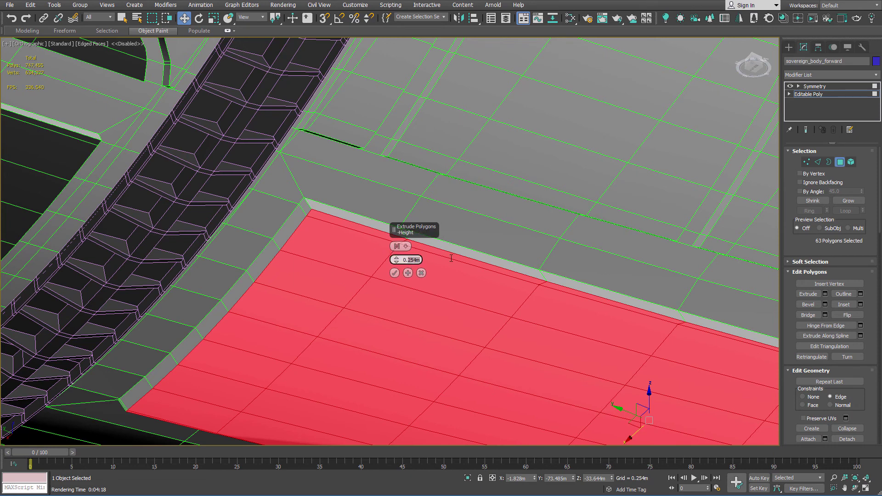
pyautogui.write('07')
pyautogui.press('Return')
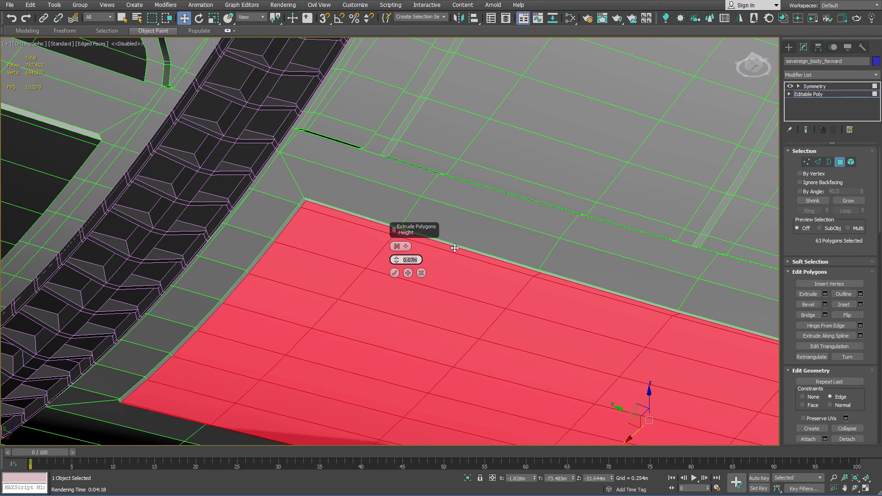
pyautogui.click(394, 273)
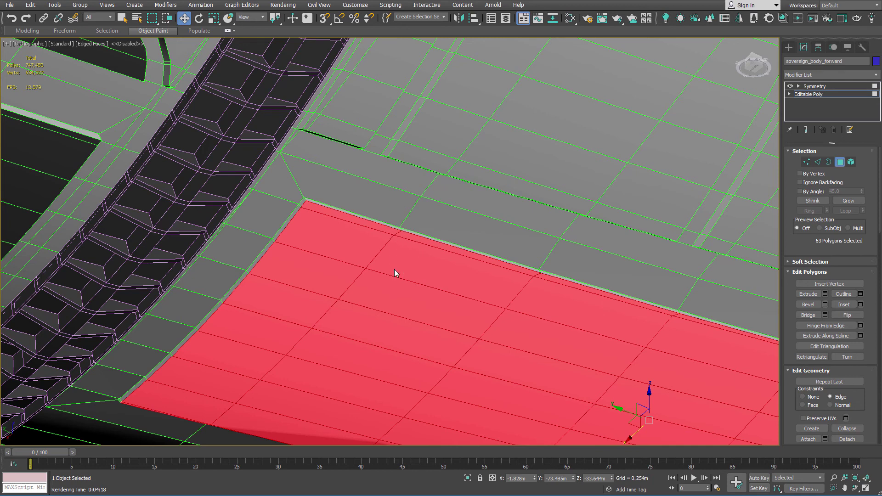
# Assign the dark_gray CoronaMtl material to the extruded panel polygons and leave polygon editing
pyautogui.press('m')
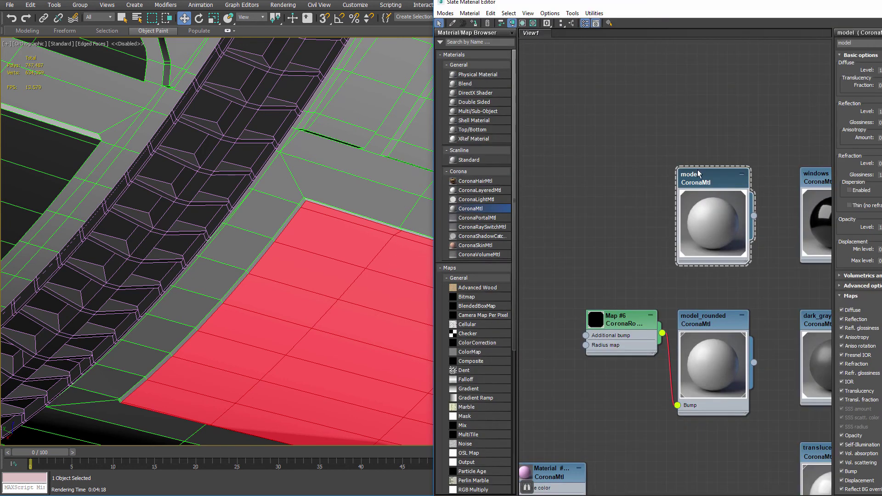
pyautogui.moveTo(816, 294); pyautogui.dragTo(687, 241, button='middle')
pyautogui.rightClick(688, 277)
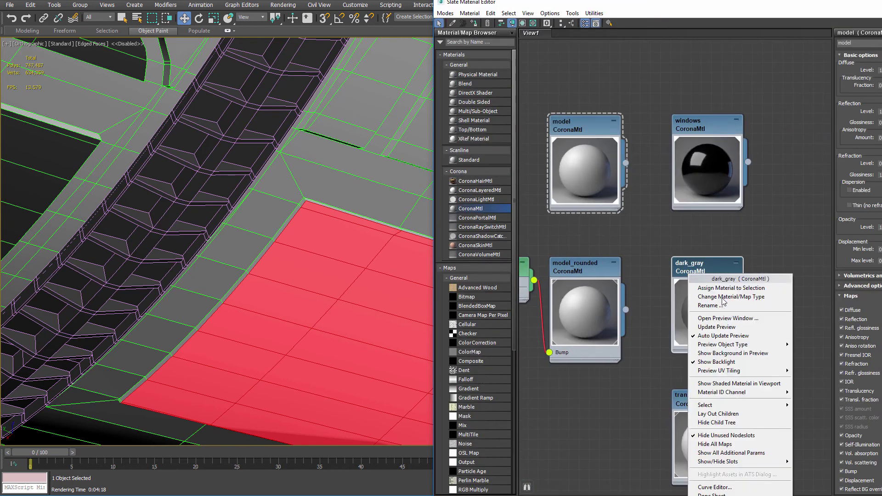
pyautogui.click(696, 282)
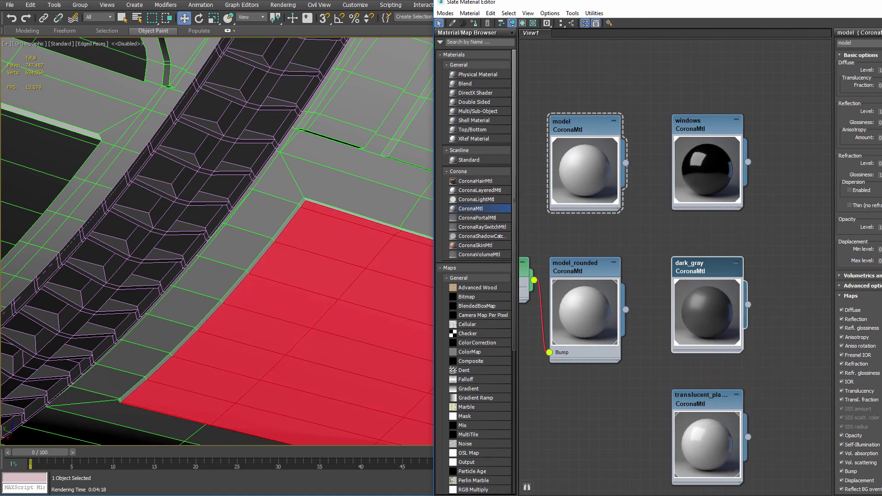
pyautogui.press('m')
pyautogui.press('4')
pyautogui.scroll(-5, 408, 138)
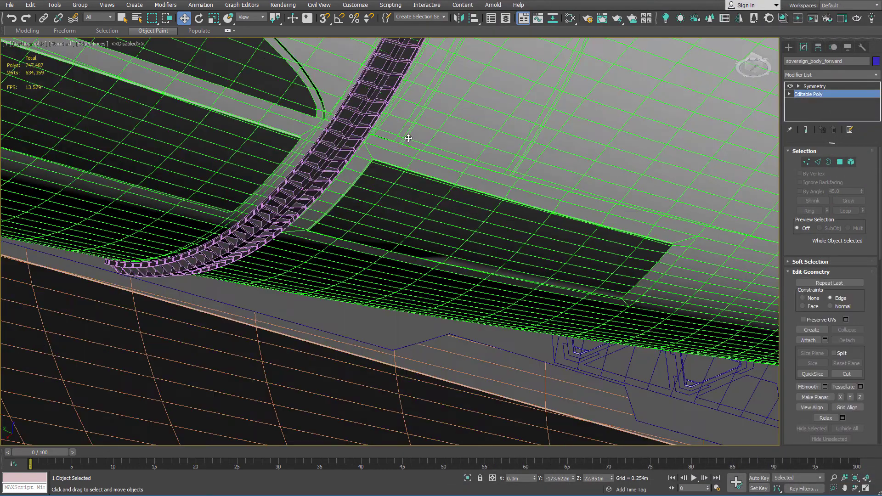
# Activate the Symmetry modifier and examine the mirrored panel's centre seam at close range
pyautogui.click(814, 87)
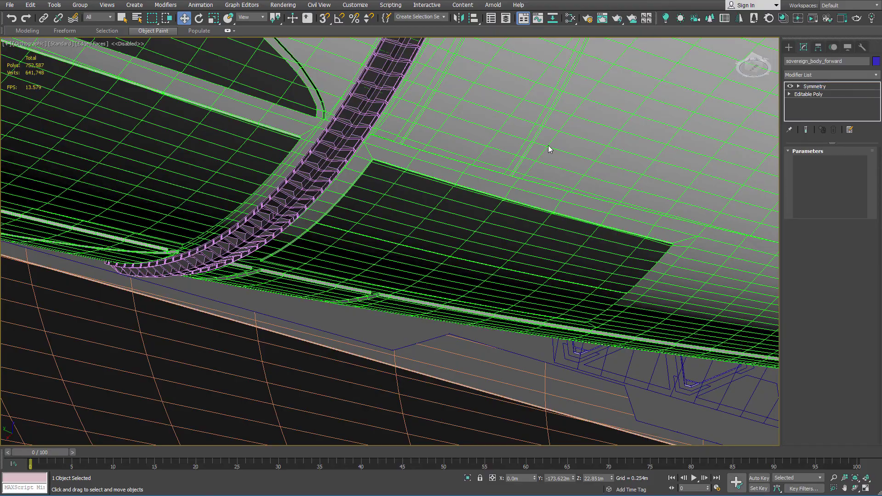
pyautogui.keyDown('alt'); pyautogui.moveTo(548, 145); pyautogui.dragTo(493, 104, button='middle'); pyautogui.keyUp('alt')
pyautogui.scroll(6, 366, 211)
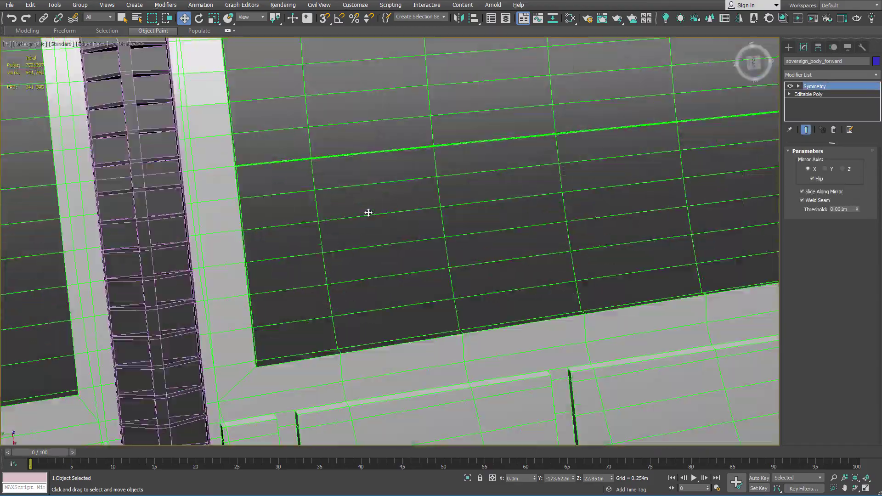
pyautogui.scroll(5, 295, 163)
pyautogui.scroll(3, 289, 173)
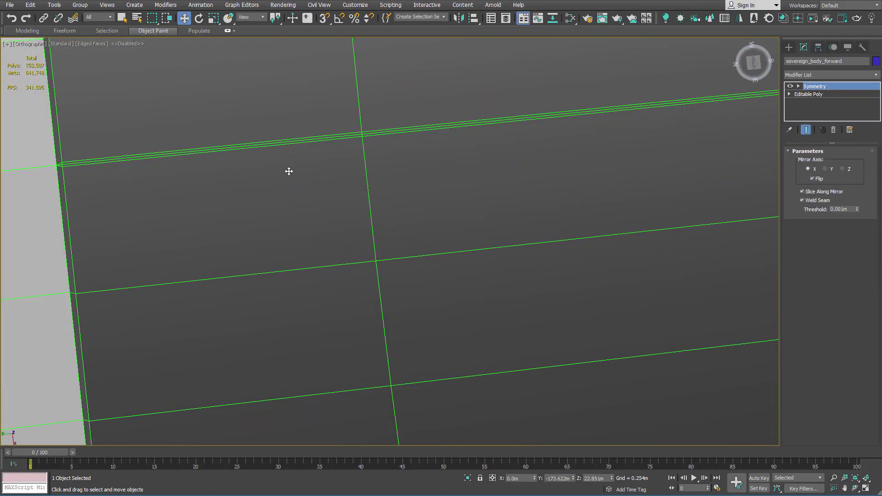
pyautogui.scroll(-3, 296, 179)
pyautogui.scroll(3, 365, 152)
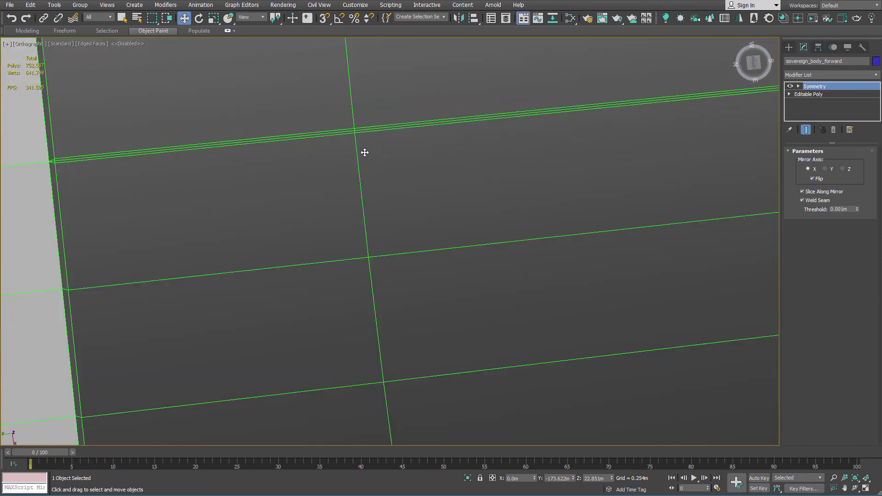
pyautogui.moveTo(91, 161); pyautogui.dragTo(218, 172, button='middle')
pyautogui.scroll(3, 220, 171)
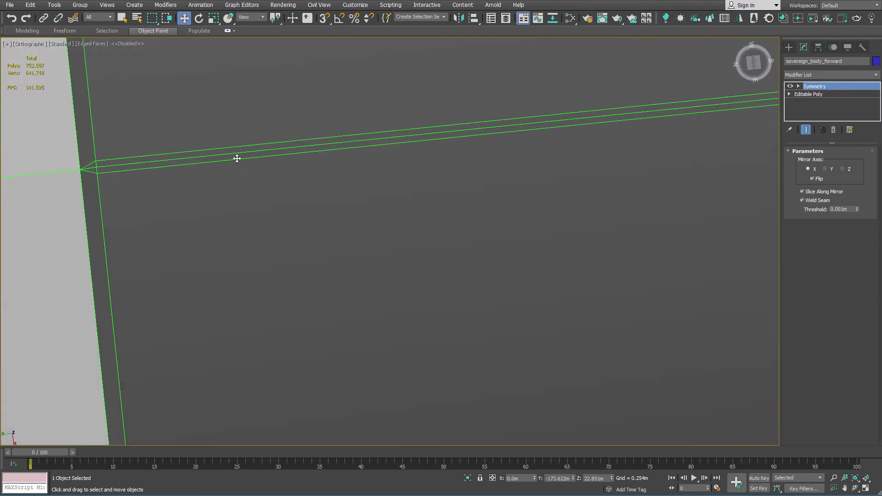
pyautogui.scroll(-12, 237, 158)
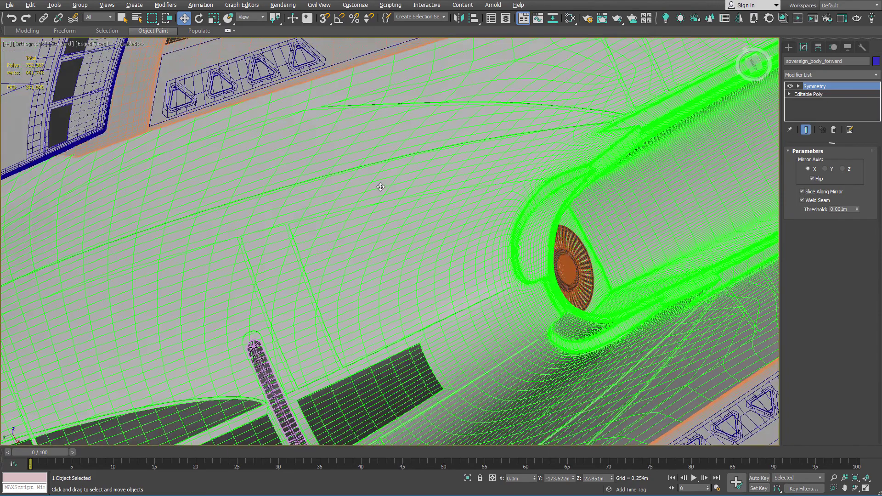
# Switch to a perspective view without edged faces and inspect the dark panel on the hull beside the vent slot
pyautogui.keyDown('alt'); pyautogui.moveTo(381, 187); pyautogui.dragTo(455, 218, button='middle'); pyautogui.keyUp('alt')
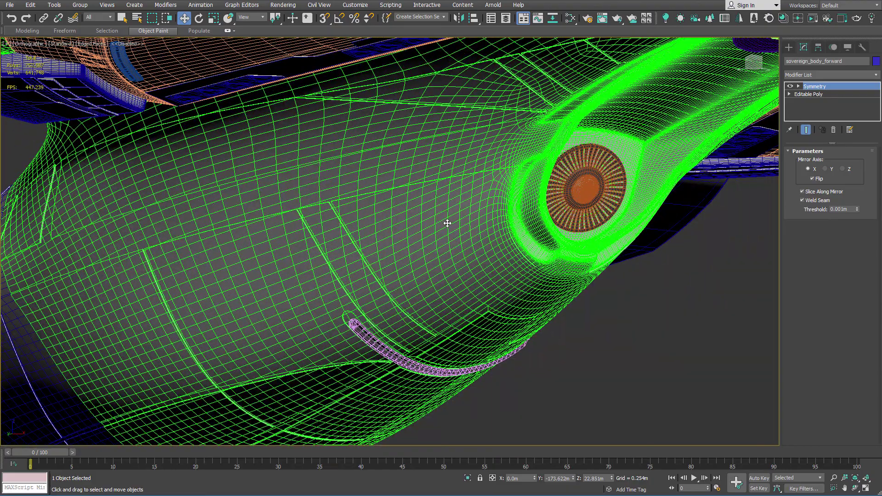
pyautogui.press('p')
pyautogui.press('F4')
pyautogui.moveTo(492, 254)
pyautogui.keyDown('alt'); pyautogui.mouseDown(button='middle')
pyautogui.moveTo(443, 228)
pyautogui.moveTo(439, 238)
pyautogui.mouseUp(button='middle'); pyautogui.keyUp('alt')
pyautogui.moveTo(420, 288); pyautogui.dragTo(437, 227, button='middle')
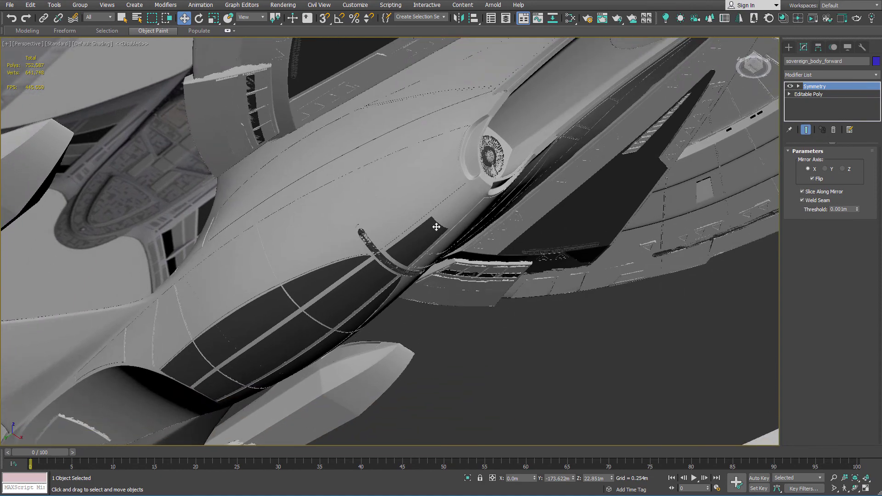
pyautogui.scroll(4, 420, 229)
pyautogui.moveTo(500, 186); pyautogui.dragTo(380, 331, button='middle')
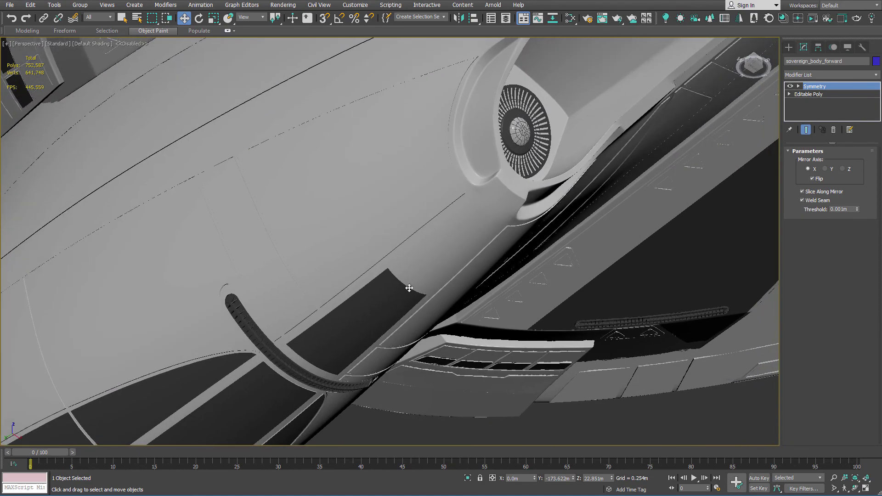
pyautogui.scroll(2, 406, 279)
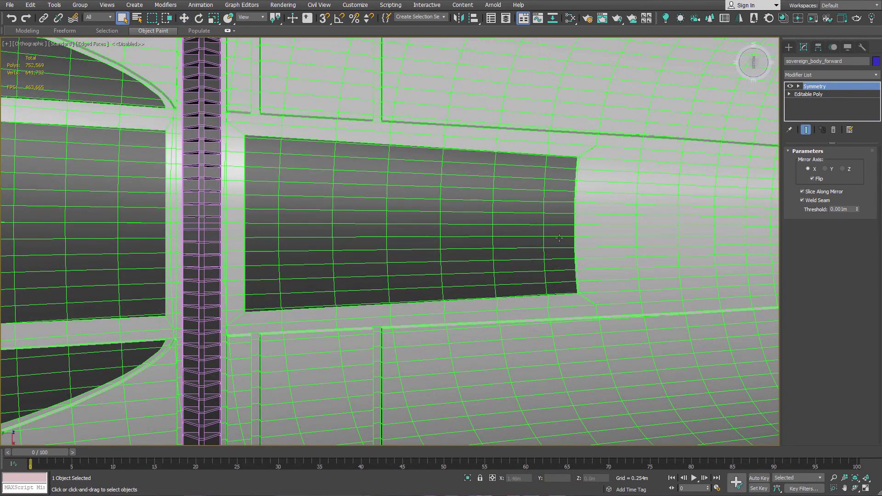
# Examine the mirrored panel's centre seam, upper corner and far border for clean topology in the orthographic view
pyautogui.moveTo(632, 230); pyautogui.dragTo(630, 240, button='middle')
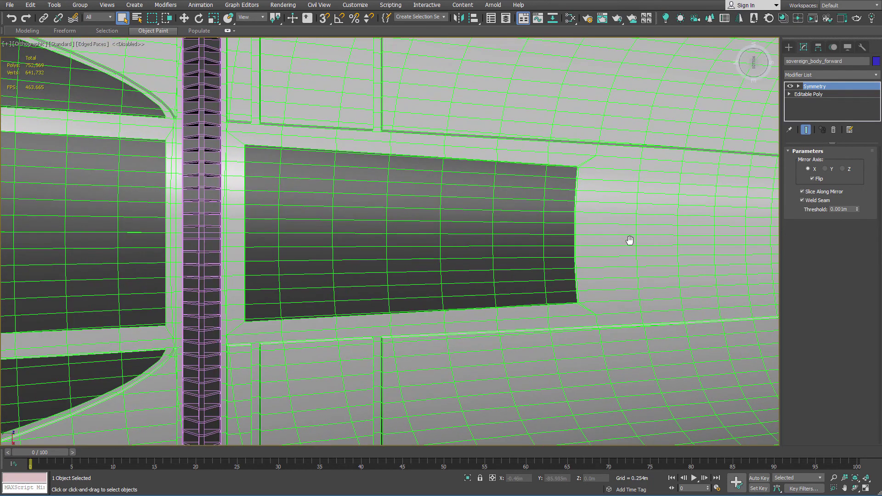
pyautogui.scroll(3, 278, 224)
pyautogui.scroll(3, 274, 239)
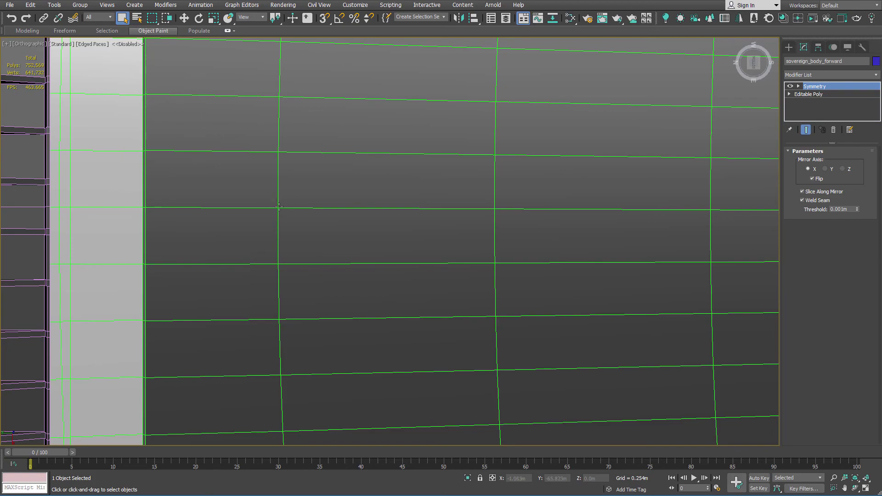
pyautogui.scroll(-4, 571, 209)
pyautogui.moveTo(592, 236); pyautogui.dragTo(445, 251, button='middle')
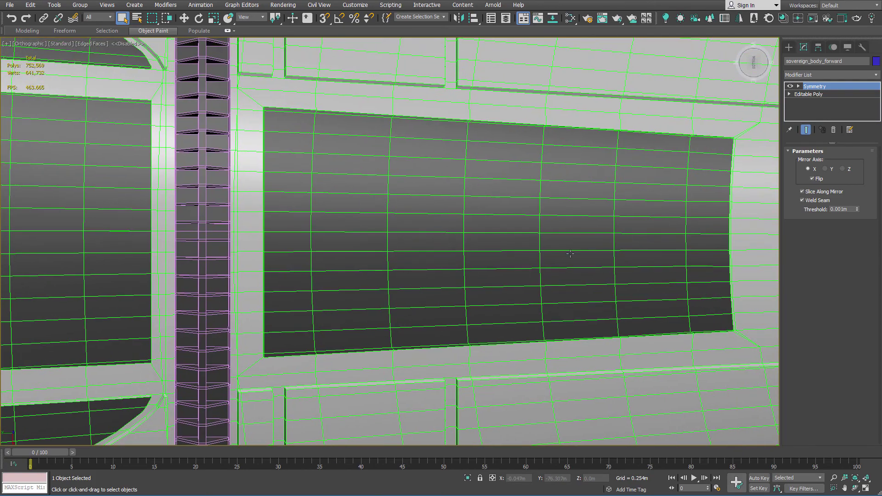
pyautogui.scroll(-4, 570, 255)
pyautogui.scroll(6, 613, 246)
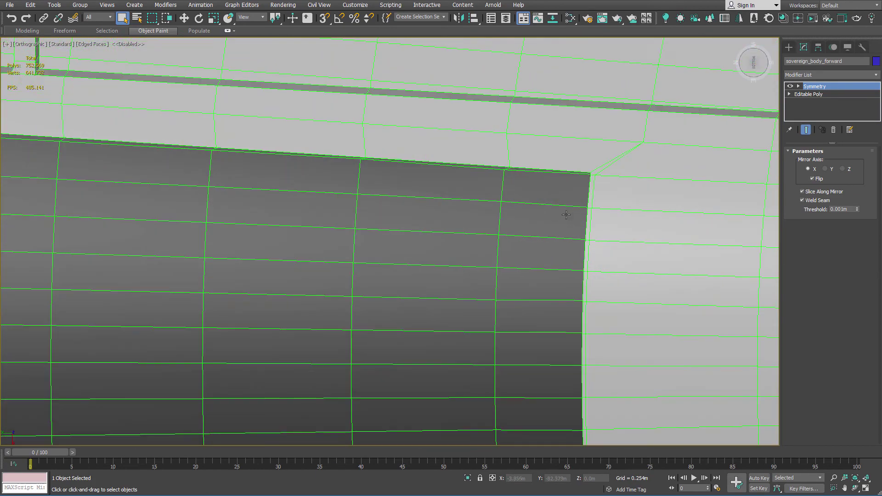
pyautogui.scroll(-4, 584, 173)
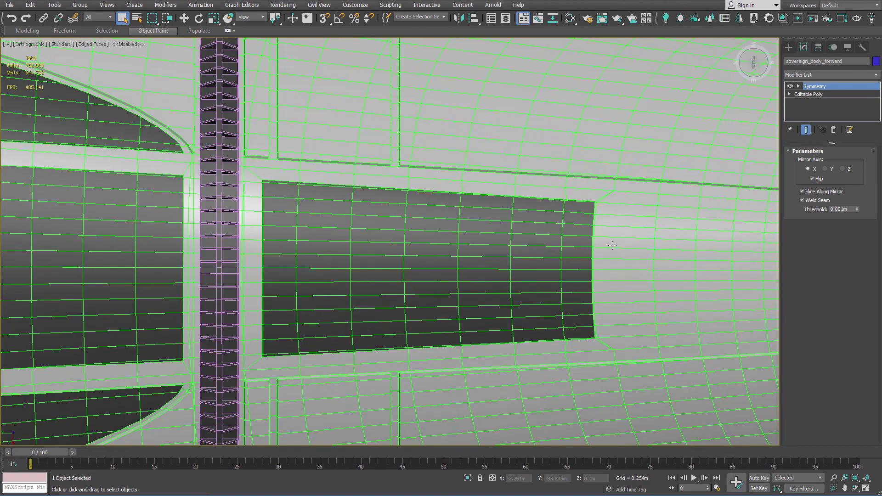
pyautogui.scroll(6, 613, 244)
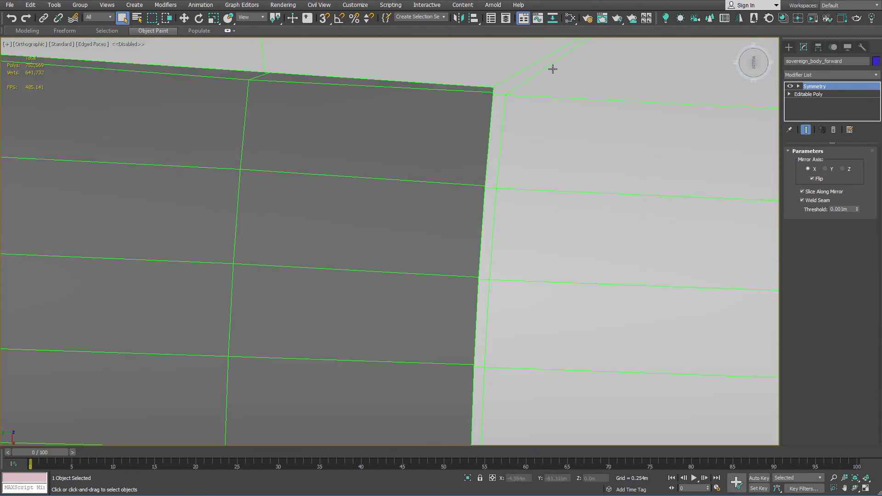
pyautogui.scroll(-2, 552, 68)
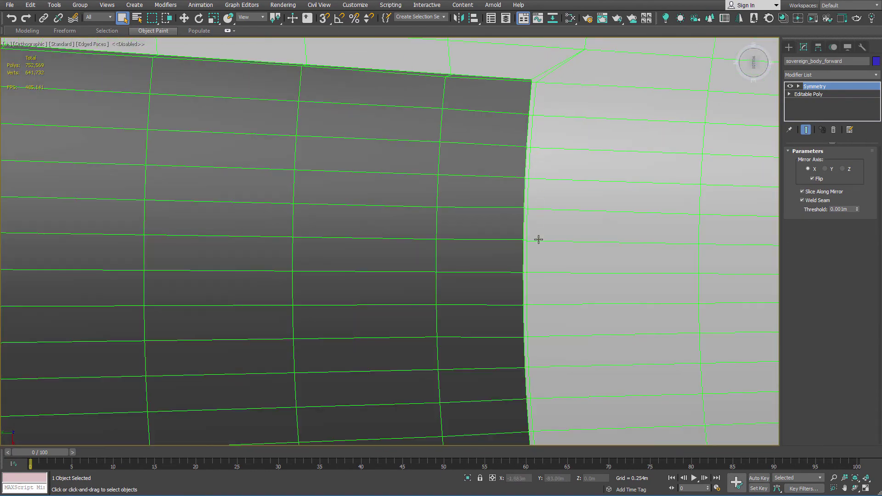
pyautogui.scroll(-4, 552, 255)
pyautogui.moveTo(559, 252); pyautogui.dragTo(432, 240, button='middle')
pyautogui.scroll(-2, 431, 241)
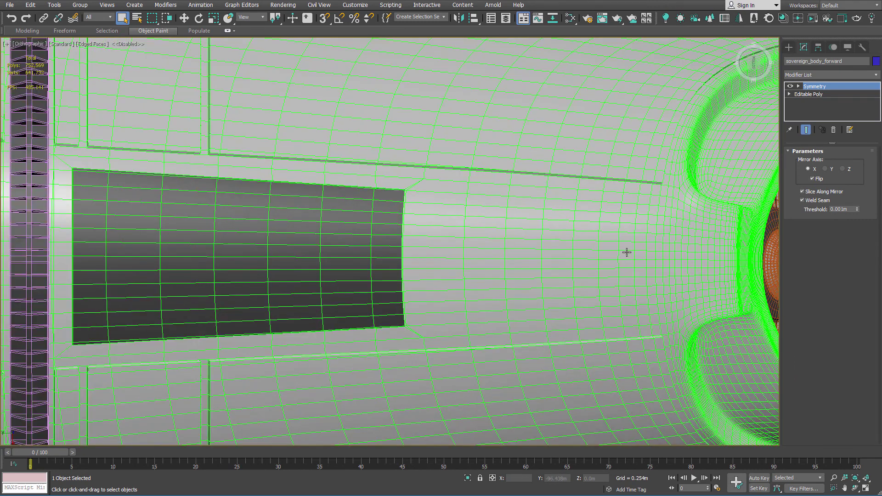
# Enter polygon editing on the hull's base mesh with the panel polygons between the dark panel and the orange dish selected
pyautogui.click(839, 94)
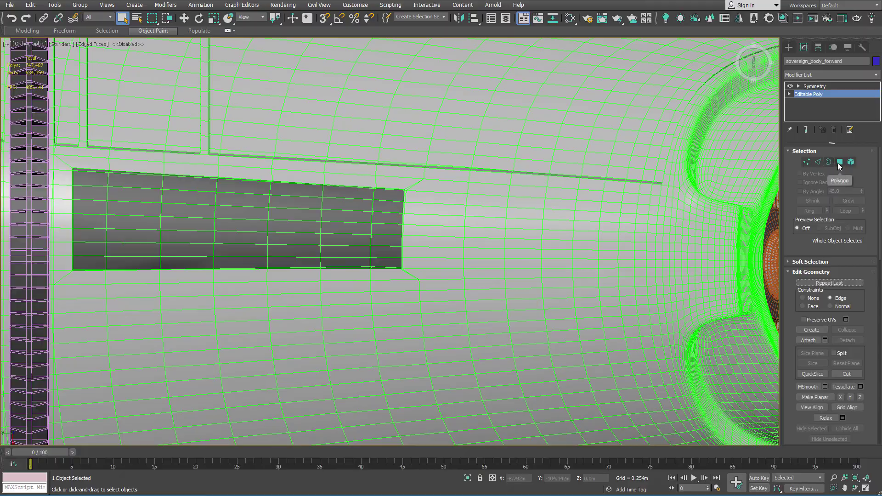
pyautogui.click(839, 162)
pyautogui.scroll(-5, 546, 219)
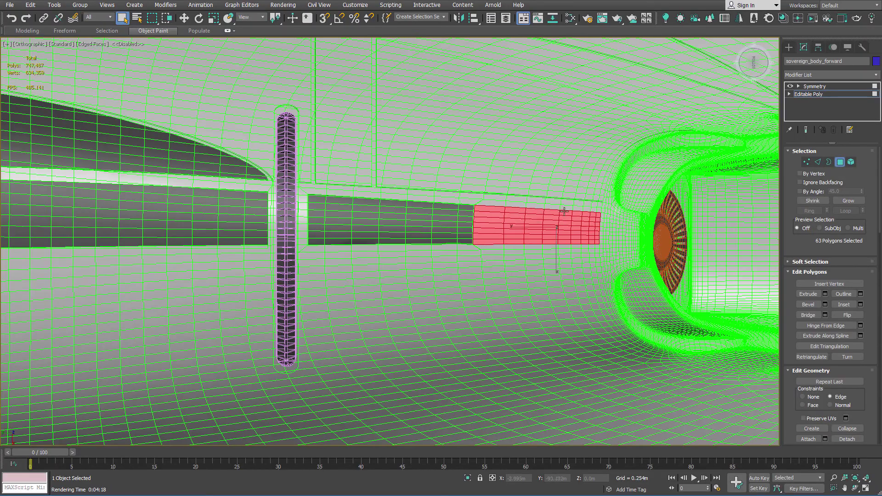
# Examine the sloped, slotted recess elsewhere on the hull as a reference for the panel polygons
pyautogui.keyDown('alt'); pyautogui.moveTo(564, 212); pyautogui.dragTo(524, 213, button='middle'); pyautogui.keyUp('alt')
pyautogui.scroll(10, 524, 214)
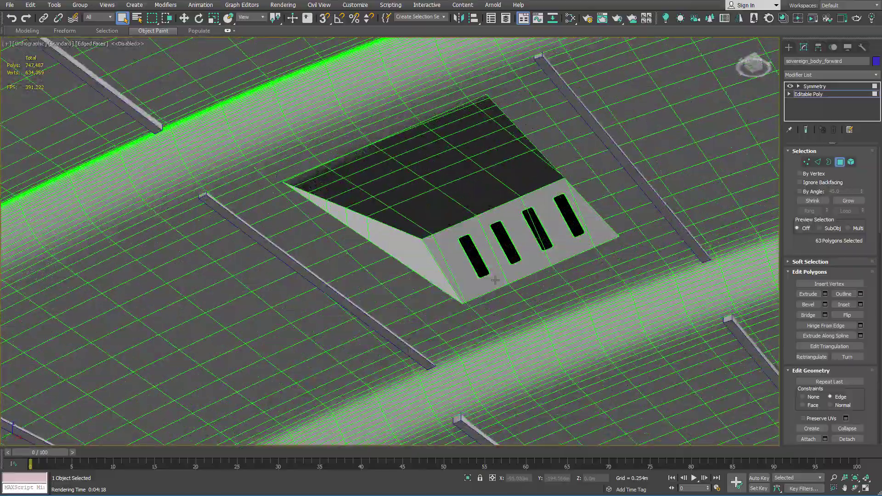
pyautogui.scroll(-15, 473, 226)
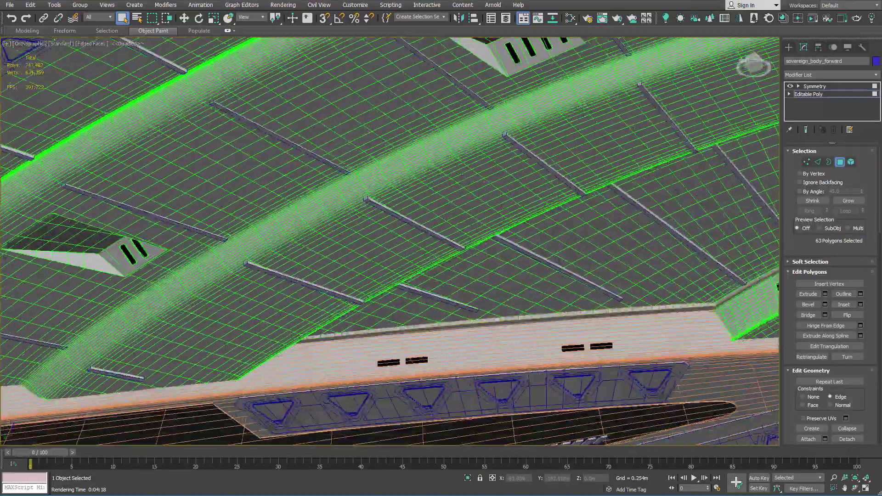
pyautogui.scroll(10, 391, 251)
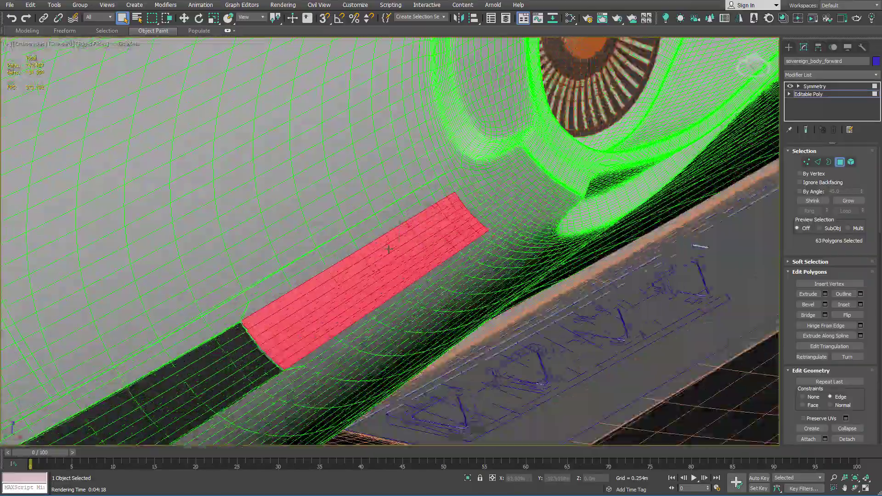
pyautogui.scroll(-3, 403, 267)
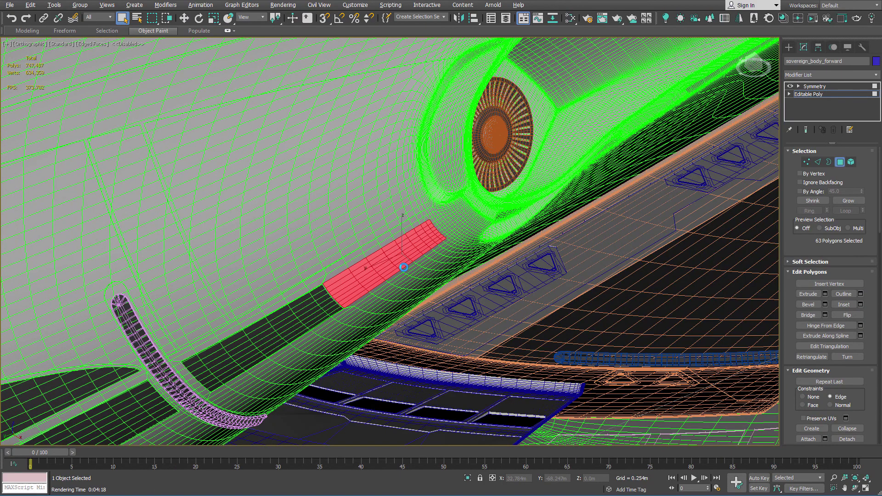
# Start Hinge From Edge on the selected polygons with the border edge nearest the orange dish as the hinge
pyautogui.scroll(-3, 403, 276)
pyautogui.scroll(5, 402, 284)
pyautogui.rightClick(391, 221)
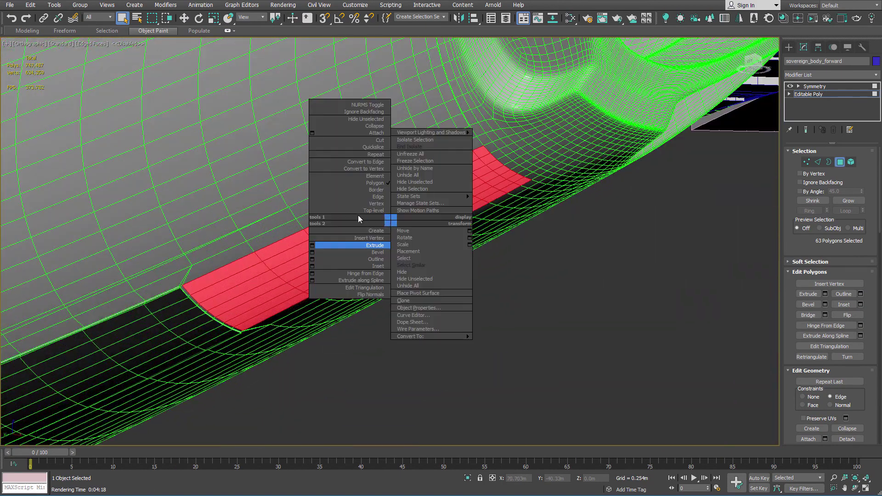
pyautogui.click(312, 246)
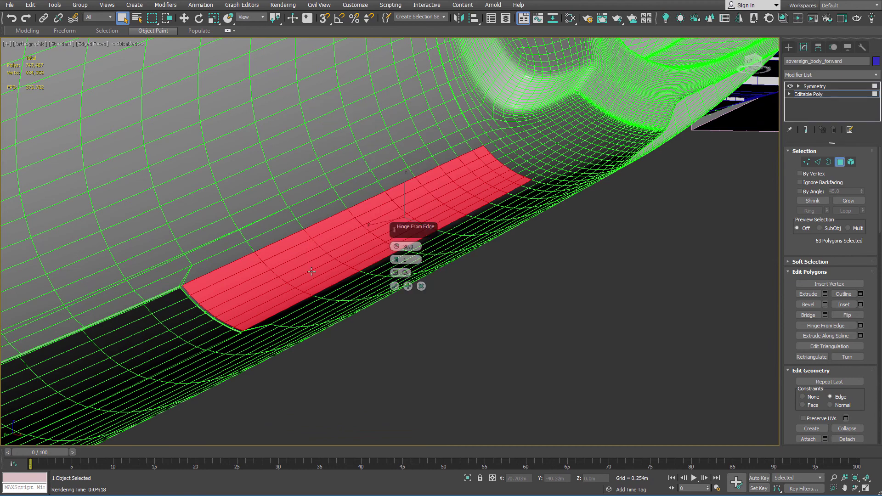
pyautogui.click(398, 273)
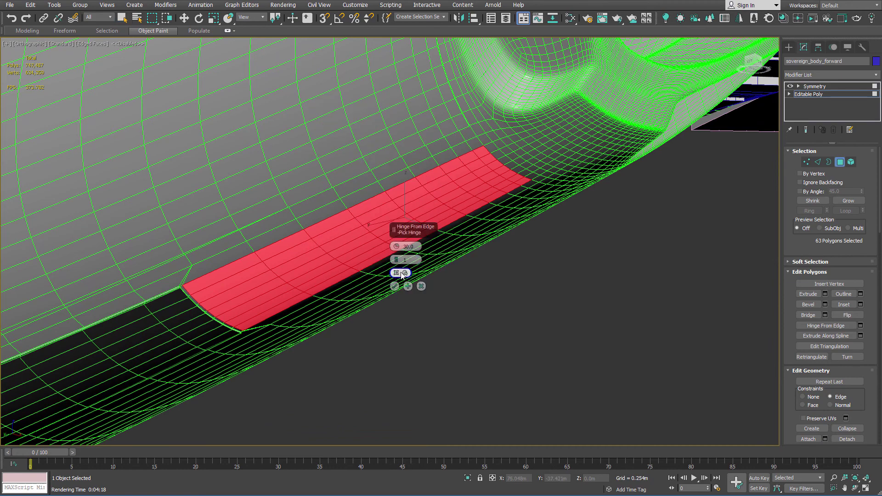
pyautogui.scroll(4, 475, 149)
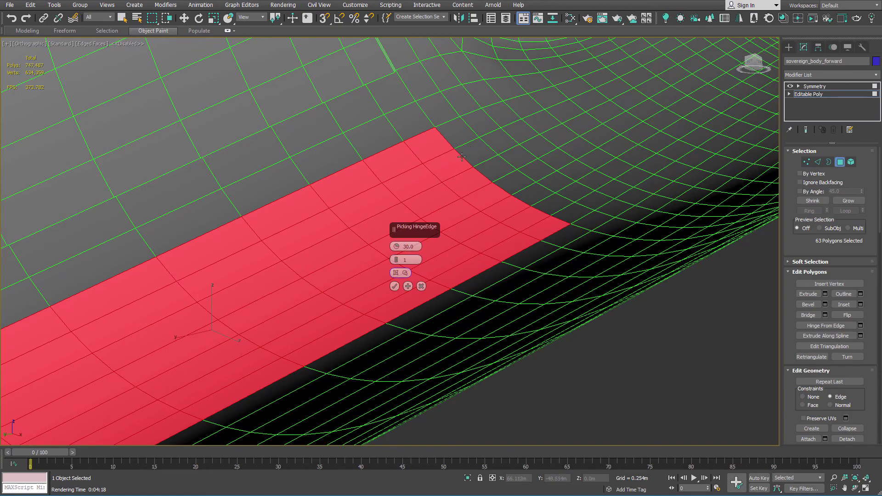
pyautogui.click(462, 157)
# Set the hinge angle to -6.5 so the panel slopes into the hull, and apply the operation
pyautogui.scroll(-5, 361, 179)
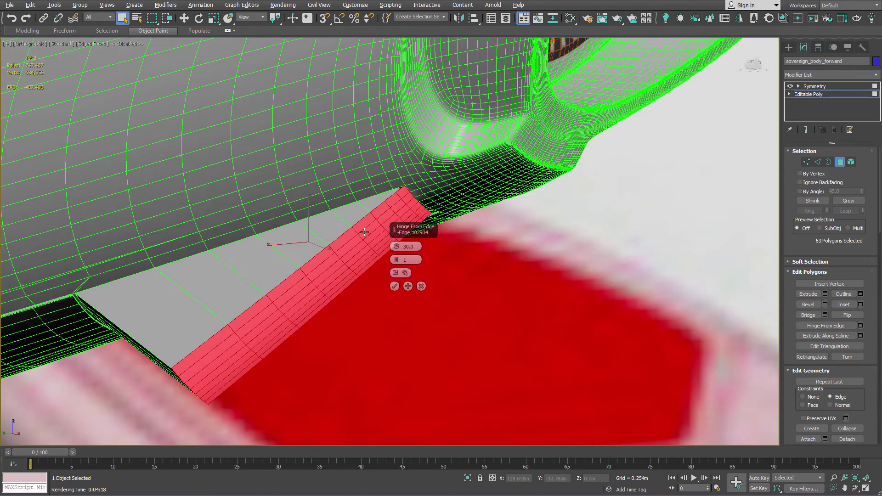
pyautogui.moveTo(396, 248); pyautogui.dragTo(393, 280)
pyautogui.scroll(-3, 321, 187)
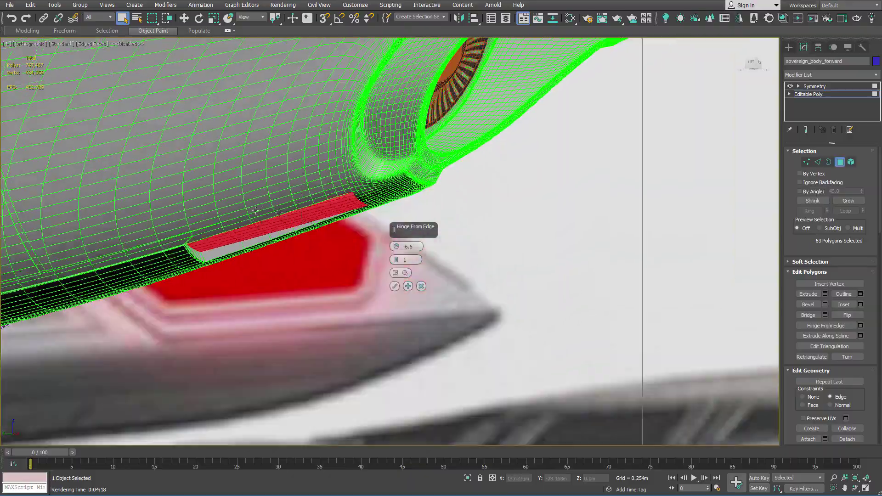
pyautogui.keyDown('alt'); pyautogui.moveTo(256, 212); pyautogui.dragTo(303, 246, button='middle'); pyautogui.keyUp('alt')
pyautogui.scroll(6, 314, 250)
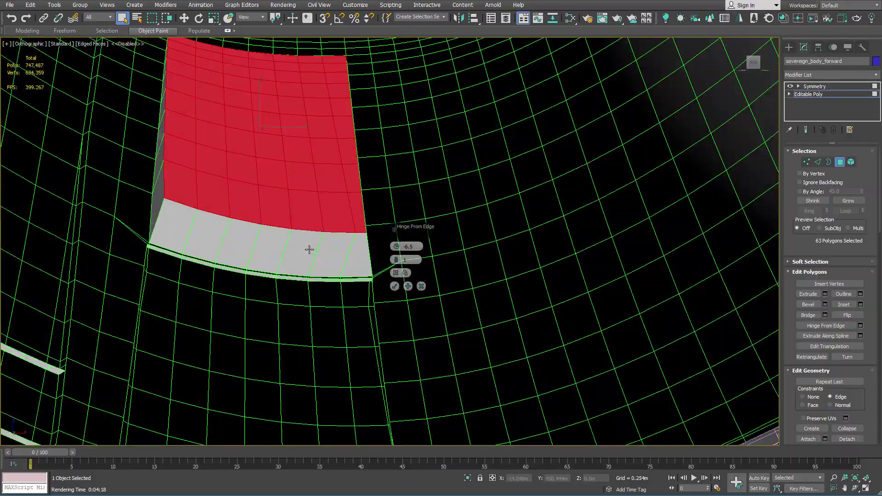
pyautogui.scroll(-6, 309, 249)
pyautogui.keyDown('alt'); pyautogui.moveTo(295, 276); pyautogui.dragTo(288, 261, button='middle'); pyautogui.keyUp('alt')
pyautogui.scroll(2, 287, 259)
pyautogui.scroll(5, 293, 257)
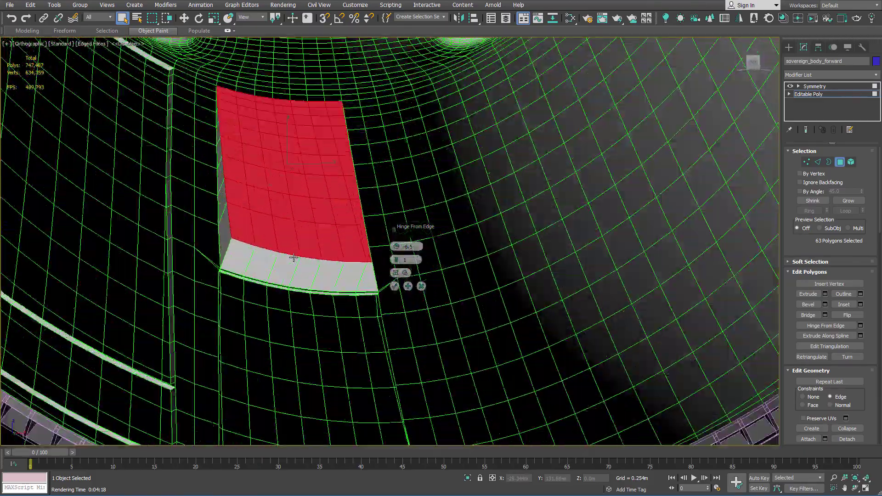
pyautogui.click(395, 287)
# Activate the Symmetry modifier, hide the edged faces and inspect the mirrored sloped recess up to its end near the dish
pyautogui.click(836, 87)
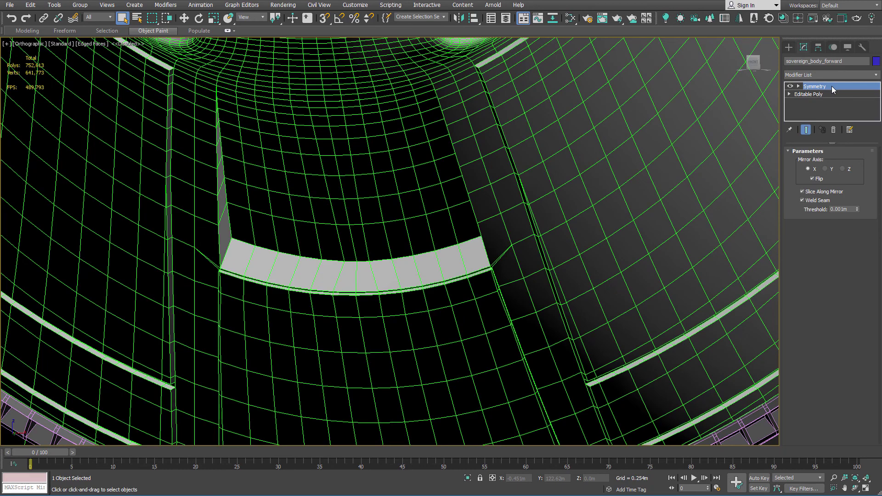
pyautogui.press('F4')
pyautogui.scroll(-10, 398, 142)
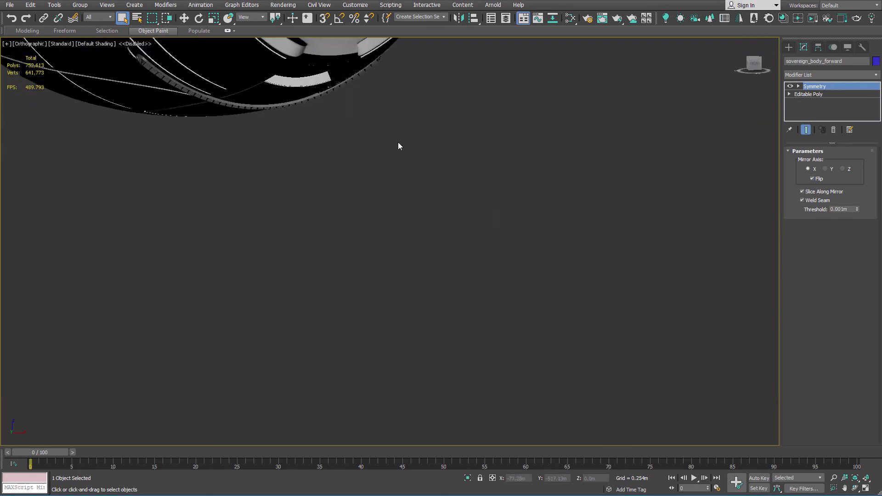
pyautogui.scroll(-3, 398, 142)
pyautogui.moveTo(398, 142); pyautogui.dragTo(317, 223, button='middle')
pyautogui.scroll(6, 316, 222)
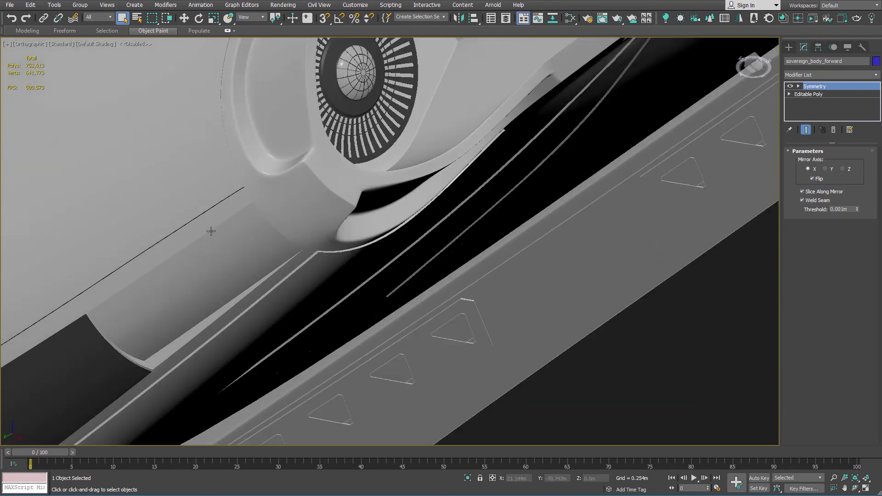
pyautogui.scroll(2, 337, 139)
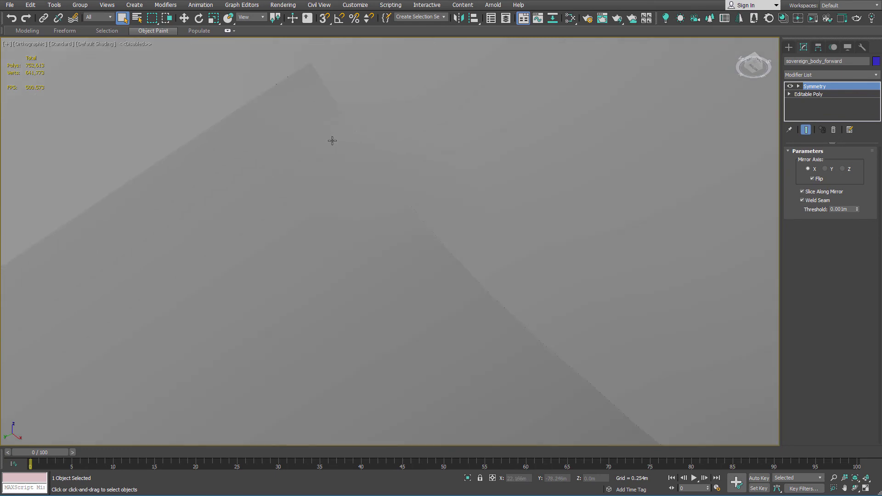
# Display the hull in wireframe, return to its base Editable Poly level and isolate it
pyautogui.press('F3')
pyautogui.click(824, 96)
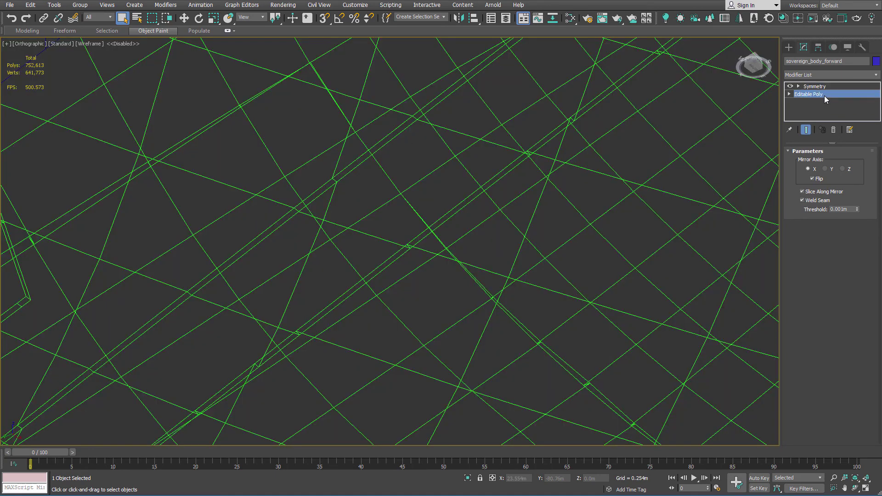
pyautogui.rightClick(532, 123)
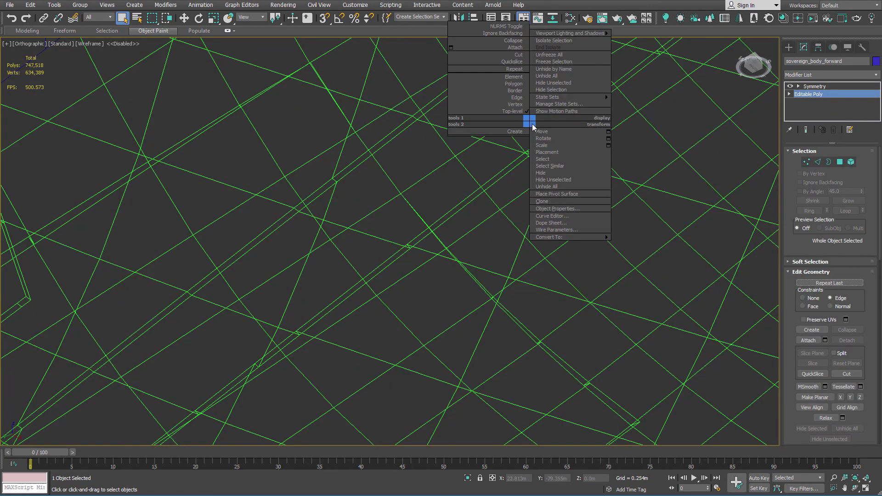
pyautogui.click(555, 41)
# Examine the isolated wireframe from the recess's stepped end to its shallow end near the dish for doubled vertices
pyautogui.scroll(4, 383, 264)
pyautogui.keyDown('alt'); pyautogui.moveTo(383, 264); pyautogui.dragTo(546, 242, button='middle'); pyautogui.keyUp('alt')
pyautogui.scroll(2, 298, 220)
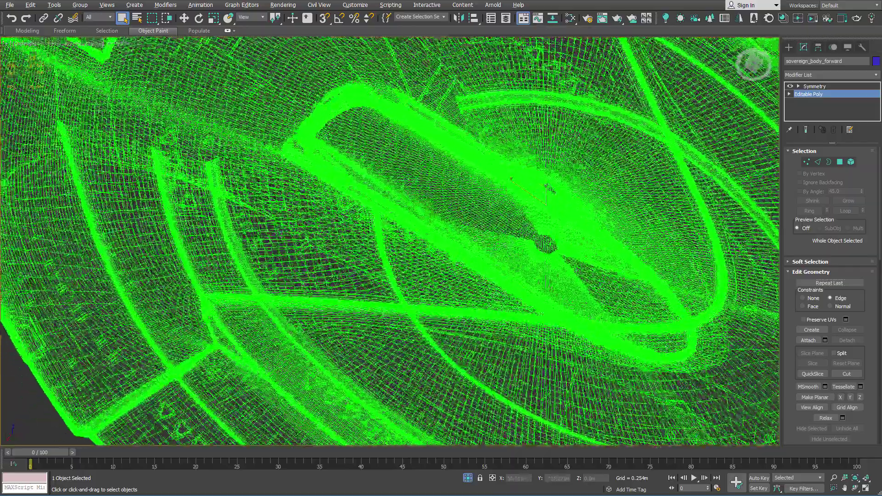
pyautogui.moveTo(286, 143); pyautogui.dragTo(441, 285, button='middle')
pyautogui.scroll(4, 404, 253)
pyautogui.scroll(4, 396, 252)
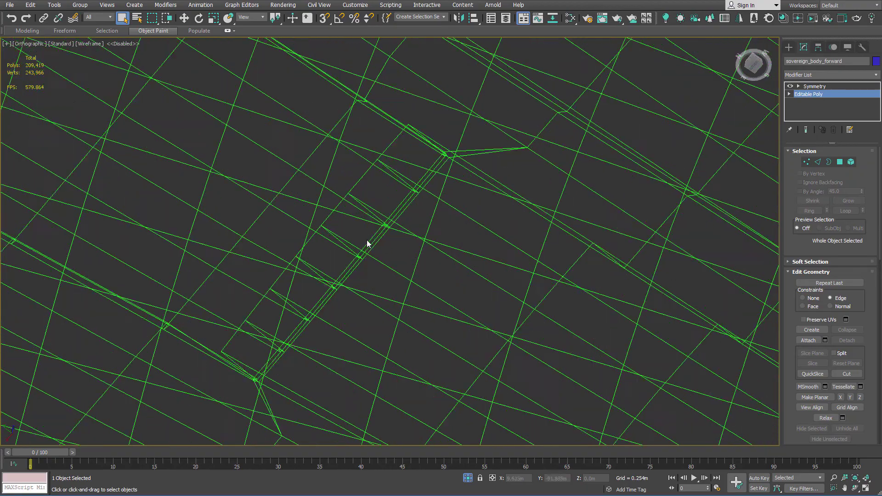
pyautogui.scroll(-4, 419, 254)
pyautogui.scroll(3, 530, 315)
pyautogui.moveTo(530, 315); pyautogui.dragTo(303, 185, button='middle')
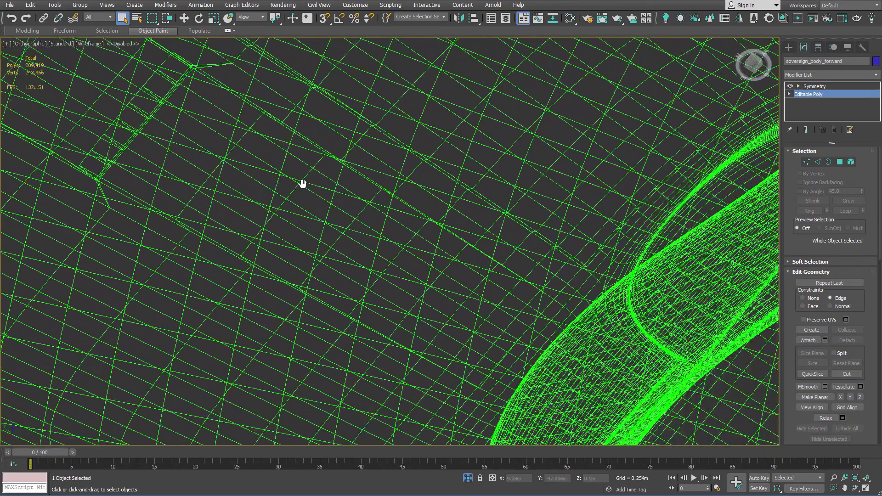
pyautogui.scroll(2, 476, 283)
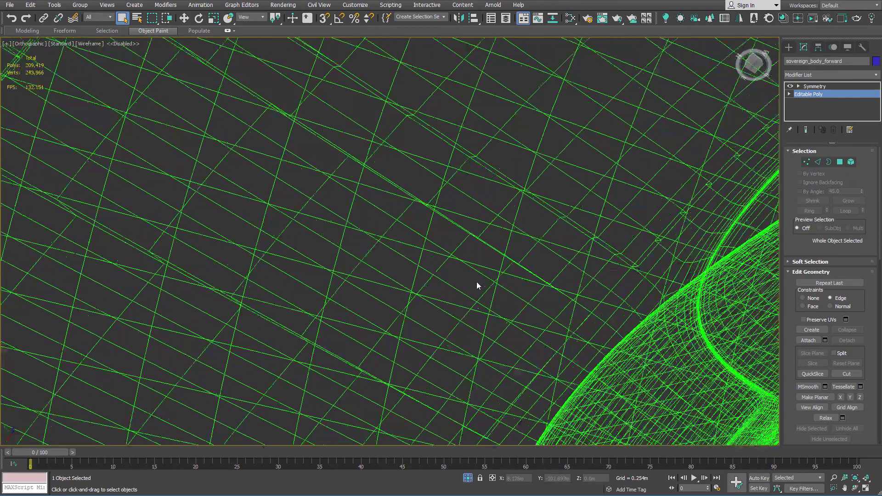
# In vertex editing, Target Weld the doubled vertex at the recess's shallow-end corner onto its hull neighbour
pyautogui.click(808, 162)
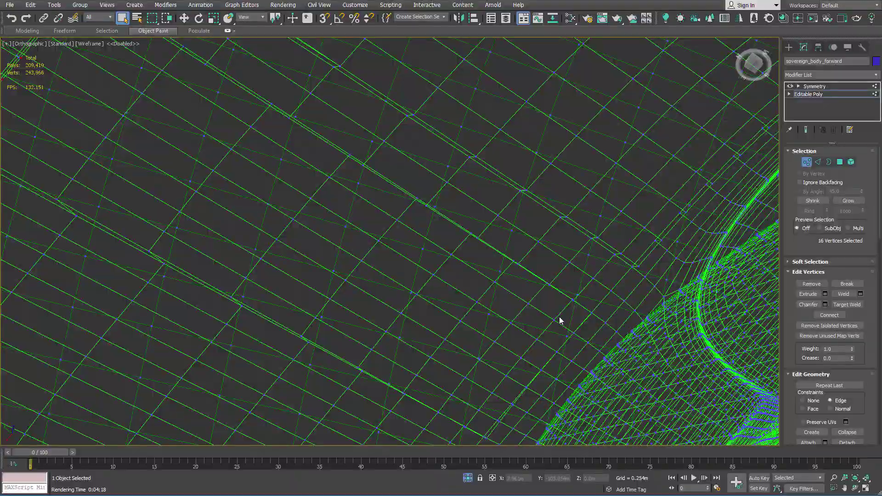
pyautogui.press('p')
pyautogui.click(497, 324)
pyautogui.keyDown('alt'); pyautogui.moveTo(497, 324); pyautogui.dragTo(489, 211, button='middle'); pyautogui.keyUp('alt')
pyautogui.scroll(6, 488, 211)
pyautogui.moveTo(691, 129); pyautogui.dragTo(518, 193, button='middle')
pyautogui.scroll(2, 559, 183)
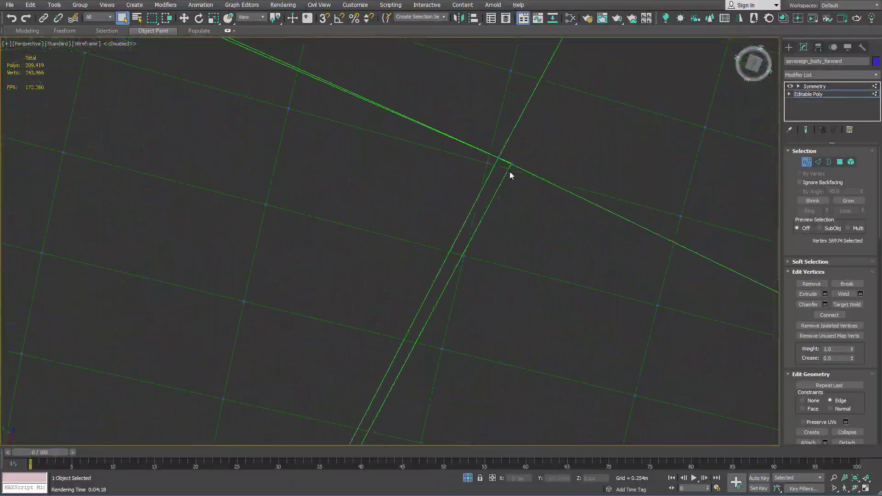
pyautogui.rightClick(510, 163)
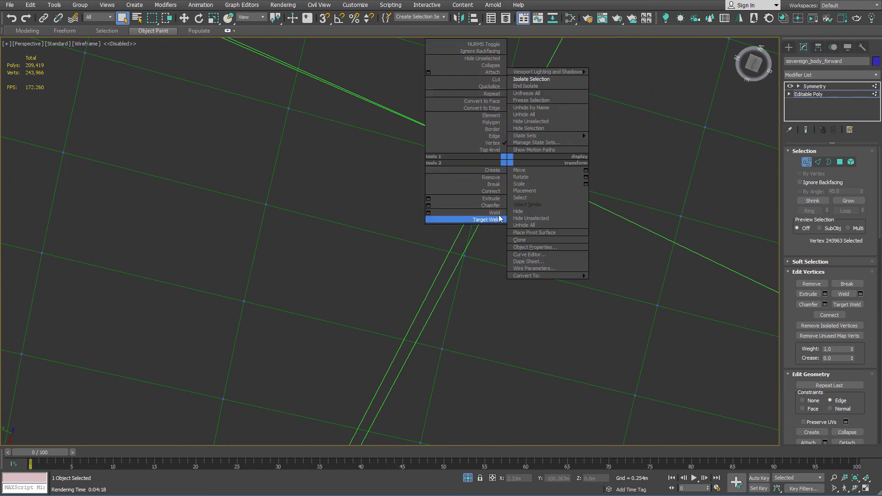
pyautogui.click(492, 220)
pyautogui.click(500, 160)
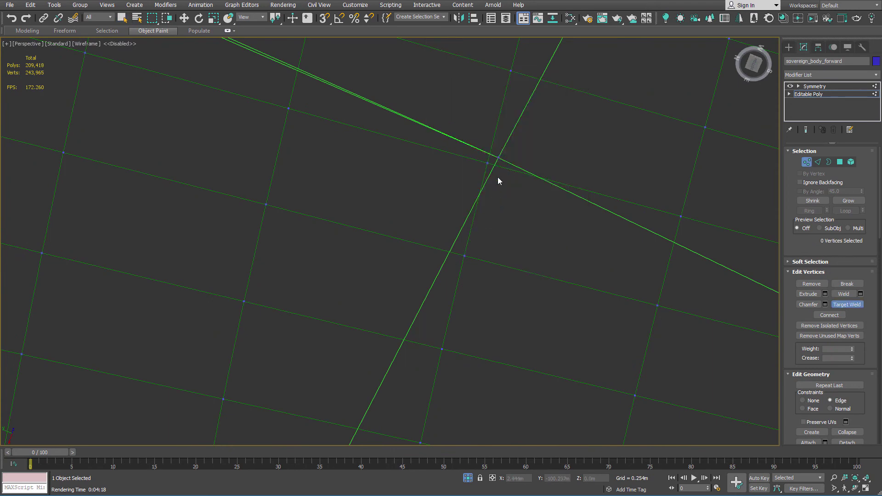
# Target Weld the next doubled vertex along the recess's shallow end and show the mesh shaded with edged faces
pyautogui.scroll(-4, 498, 179)
pyautogui.moveTo(471, 301); pyautogui.dragTo(485, 247, button='middle')
pyautogui.scroll(4, 460, 273)
pyautogui.scroll(-2, 459, 275)
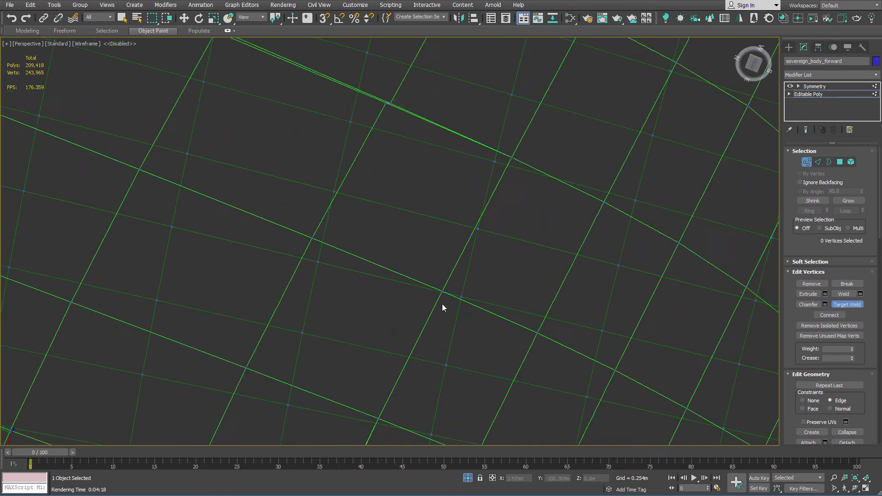
pyautogui.moveTo(440, 349); pyautogui.dragTo(497, 289, button='middle')
pyautogui.scroll(4, 446, 342)
pyautogui.press('F3')
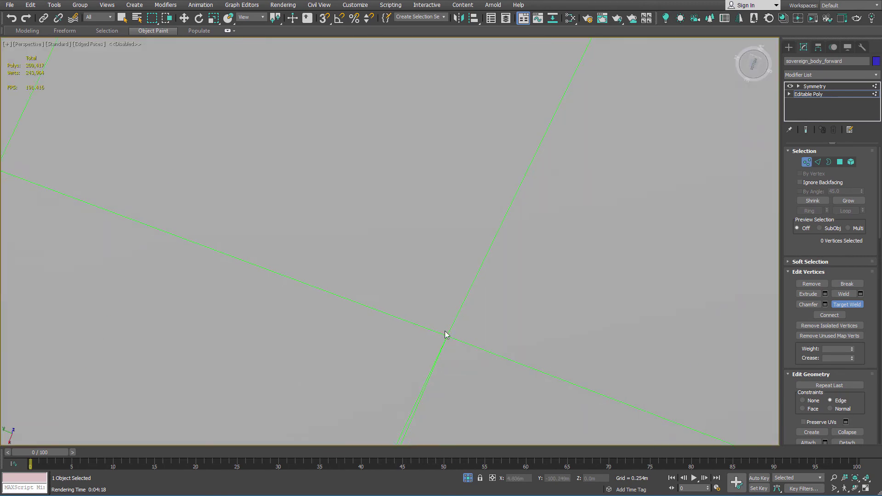
pyautogui.scroll(-4, 444, 335)
pyautogui.moveTo(462, 329); pyautogui.dragTo(534, 169, button='middle')
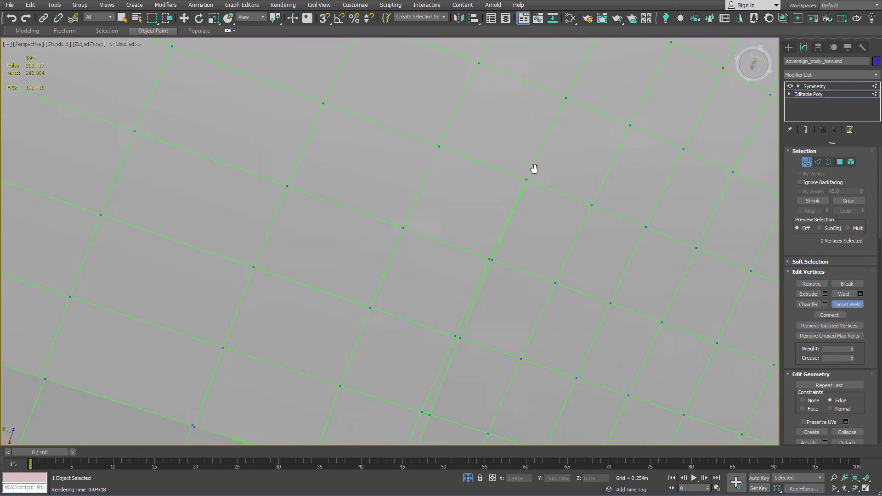
pyautogui.scroll(3, 499, 253)
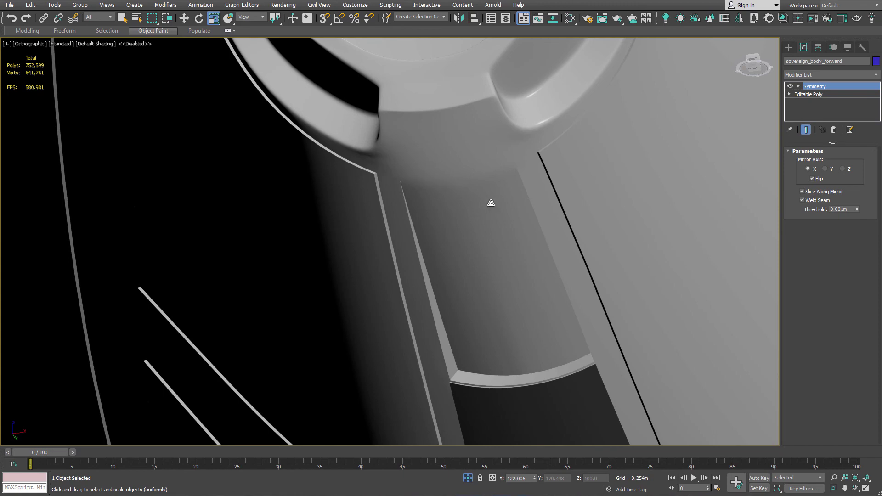
# Return the hull to vertex editing on its base Editable Poly level and display edged faces around the recess's stepped end
pyautogui.scroll(-6, 491, 203)
pyautogui.scroll(6, 517, 221)
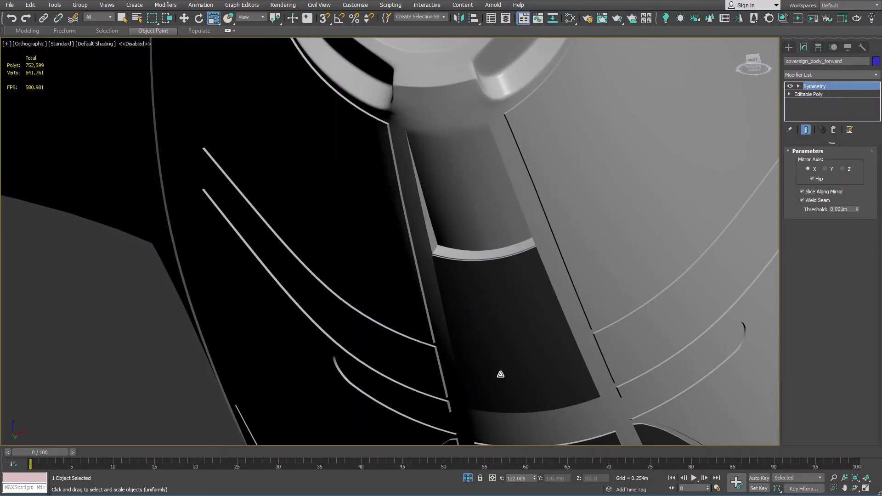
pyautogui.click(831, 93)
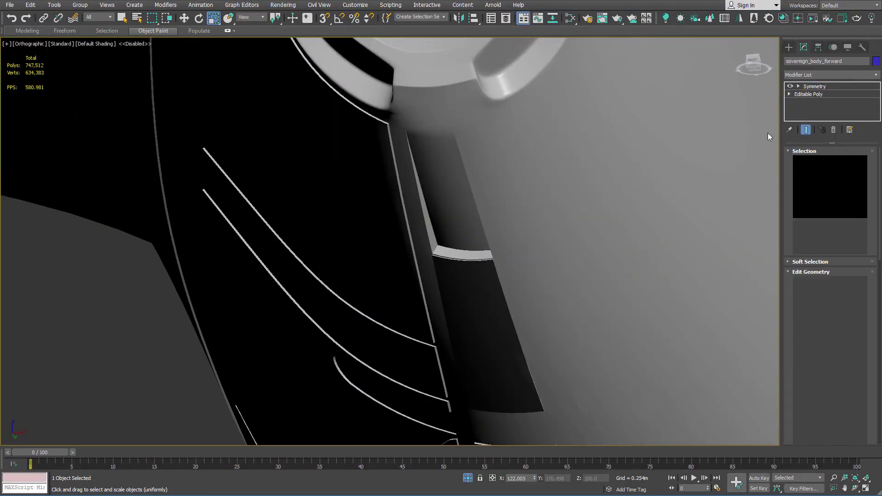
pyautogui.click(806, 161)
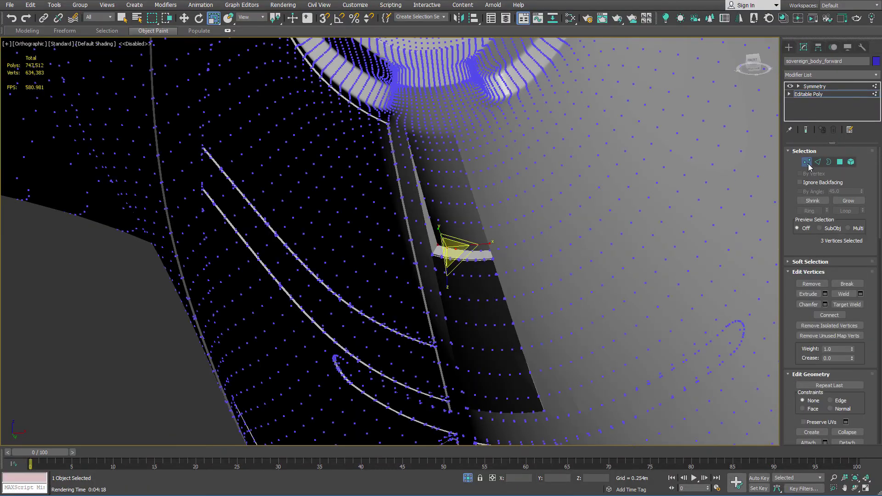
pyautogui.scroll(10, 478, 246)
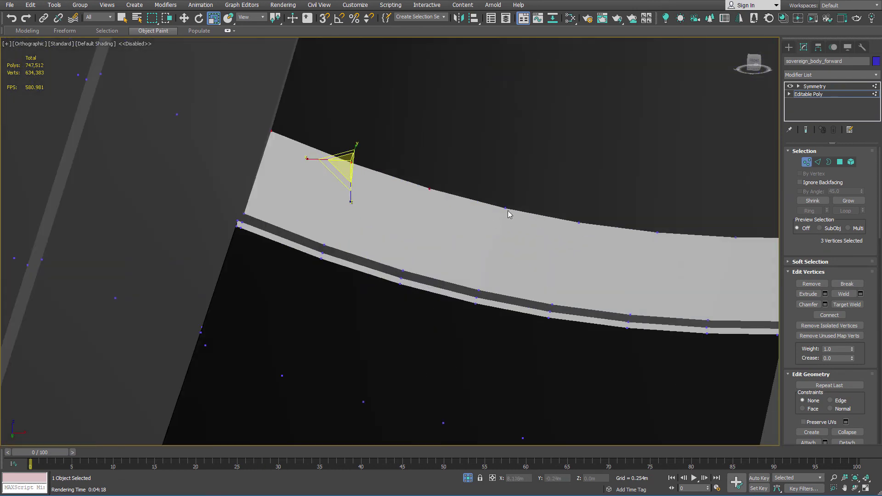
pyautogui.moveTo(560, 200); pyautogui.dragTo(512, 191, button='middle')
pyautogui.press('F4')
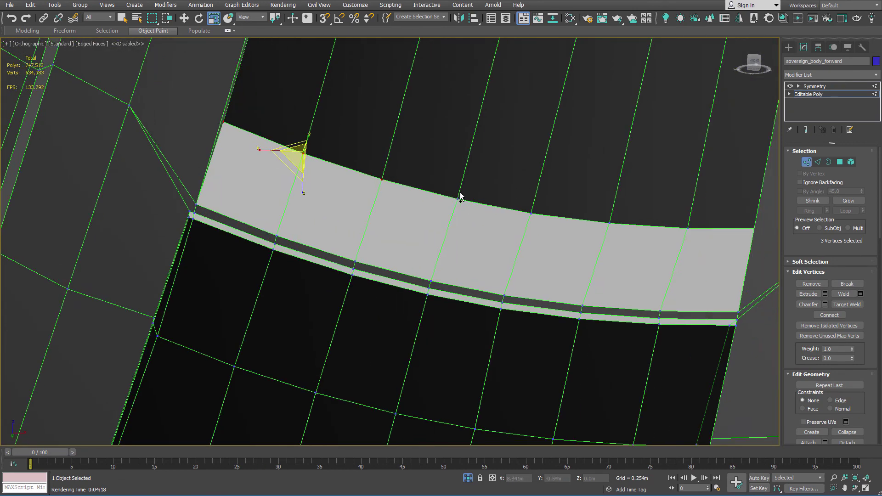
# Complete the selection of eight vertices along the step's inner edge and flatten the row by scaling it along Z
pyautogui.keyDown('ctrl'); pyautogui.click(457, 199); pyautogui.keyUp('ctrl')
pyautogui.keyDown('ctrl'); pyautogui.click(532, 215); pyautogui.keyUp('ctrl')
pyautogui.keyDown('ctrl'); pyautogui.click(610, 223); pyautogui.keyUp('ctrl')
pyautogui.keyDown('ctrl'); pyautogui.click(687, 229); pyautogui.keyUp('ctrl')
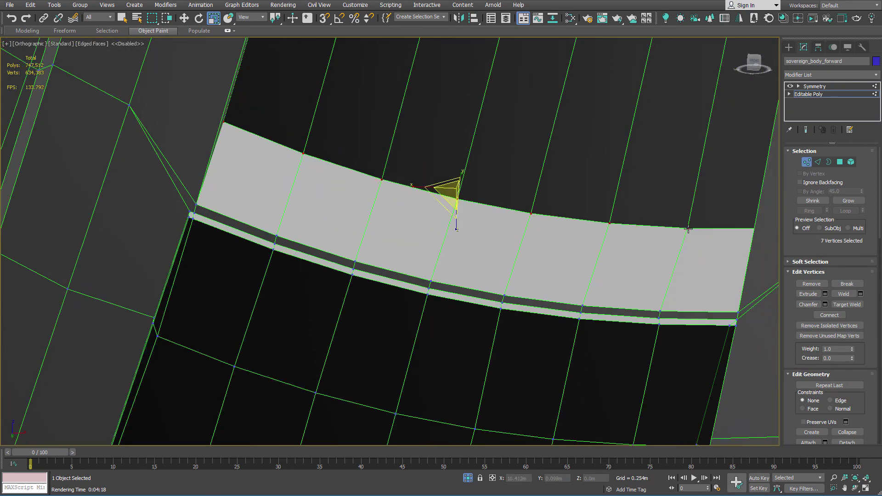
pyautogui.scroll(-3, 685, 229)
pyautogui.keyDown('alt'); pyautogui.moveTo(686, 229); pyautogui.dragTo(585, 232, button='middle'); pyautogui.keyUp('alt')
pyautogui.keyDown('ctrl'); pyautogui.click(672, 222); pyautogui.keyUp('ctrl')
pyautogui.moveTo(565, 242); pyautogui.dragTo(566, 266)
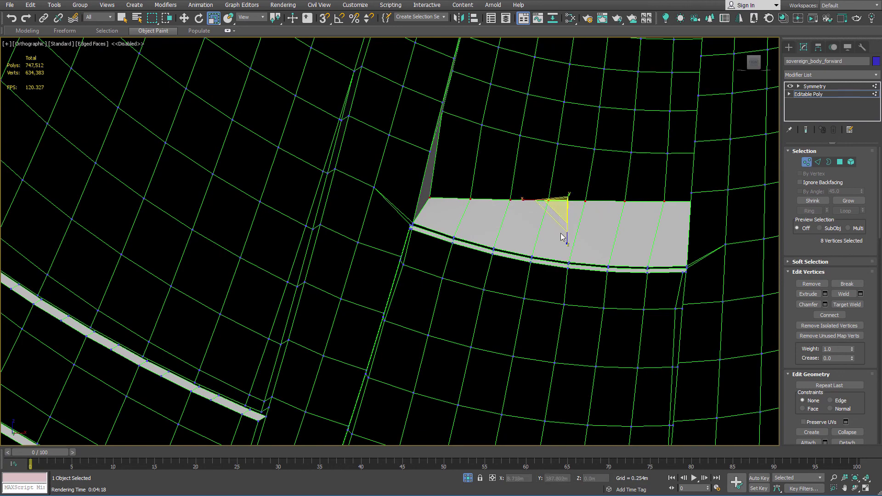
pyautogui.moveTo(567, 239); pyautogui.dragTo(560, 30)
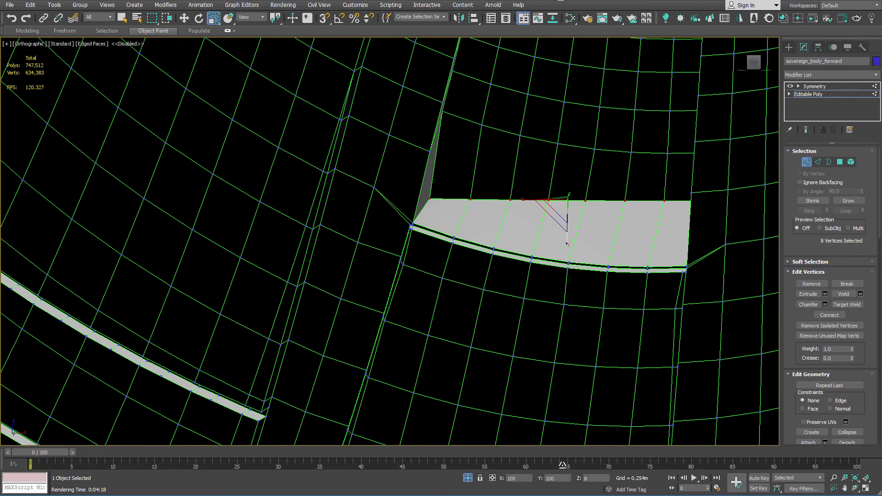
# Select the eight vertices of the first floor row beyond the step and scale them along Z to about 72%
pyautogui.keyDown('alt'); pyautogui.moveTo(514, 190); pyautogui.dragTo(521, 149, button='middle'); pyautogui.keyUp('alt')
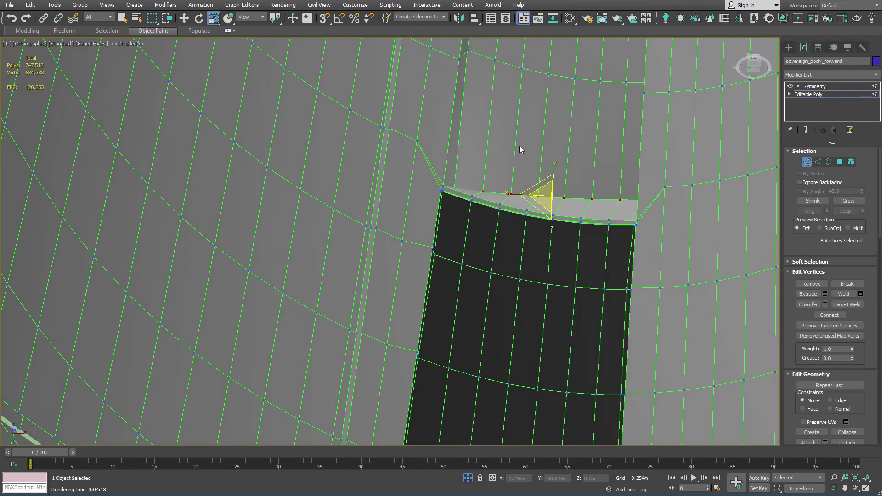
pyautogui.moveTo(532, 104); pyautogui.dragTo(520, 264, button='middle')
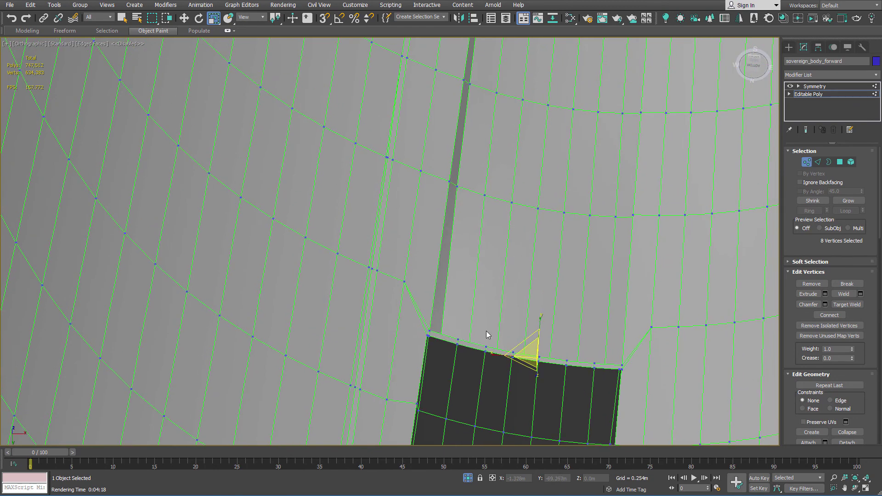
pyautogui.click(484, 194)
pyautogui.keyDown('ctrl'); pyautogui.click(512, 203); pyautogui.keyUp('ctrl')
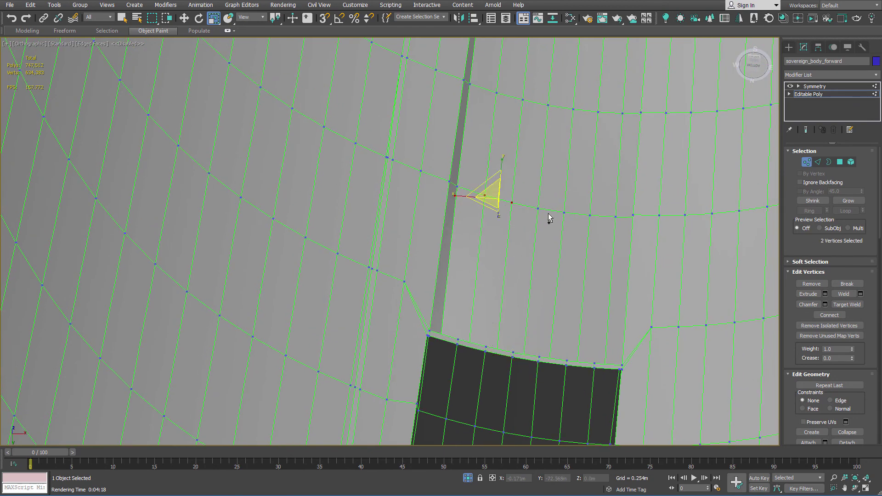
pyautogui.keyDown('ctrl'); pyautogui.click(539, 208); pyautogui.keyUp('ctrl')
pyautogui.keyDown('ctrl'); pyautogui.click(564, 213); pyautogui.keyUp('ctrl')
pyautogui.keyDown('ctrl'); pyautogui.click(590, 215); pyautogui.keyUp('ctrl')
pyautogui.keyDown('ctrl'); pyautogui.click(614, 217); pyautogui.keyUp('ctrl')
pyautogui.keyDown('alt'); pyautogui.moveTo(615, 218); pyautogui.dragTo(508, 205, button='middle'); pyautogui.keyUp('alt')
pyautogui.keyDown('ctrl'); pyautogui.click(628, 232); pyautogui.keyUp('ctrl')
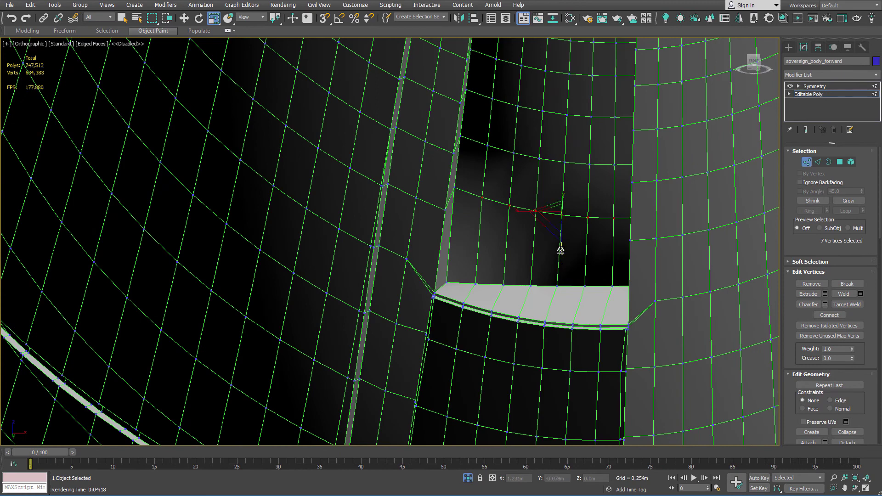
pyautogui.moveTo(561, 246); pyautogui.dragTo(561, 237)
pyautogui.keyDown('ctrl'); pyautogui.click(455, 189); pyautogui.keyUp('ctrl')
pyautogui.moveTo(546, 247); pyautogui.dragTo(550, 239)
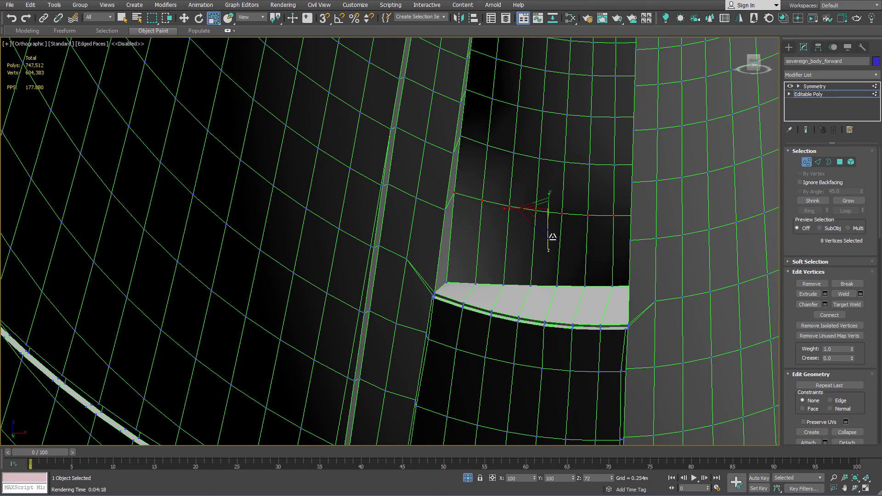
# Flatten the selected first floor row slightly further with another Z-axis scale
pyautogui.keyDown('alt'); pyautogui.moveTo(561, 222); pyautogui.dragTo(561, 256, button='middle'); pyautogui.keyUp('alt')
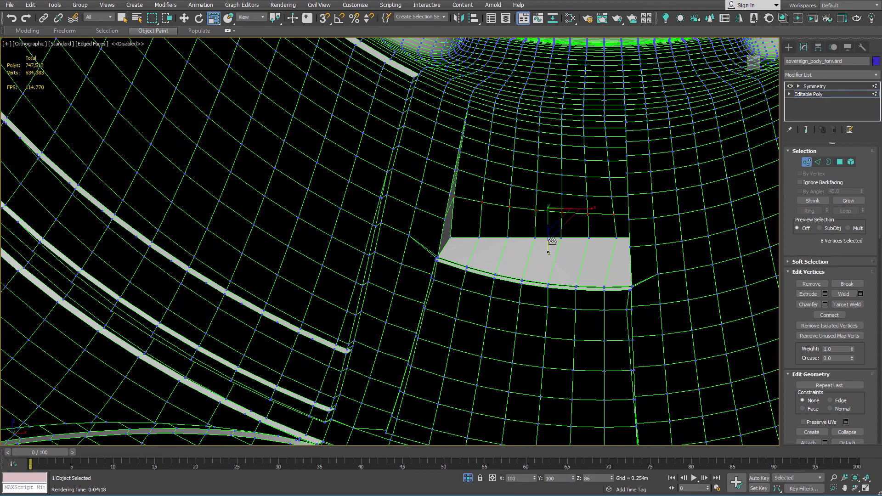
pyautogui.moveTo(553, 241); pyautogui.dragTo(554, 239)
pyautogui.keyDown('alt'); pyautogui.moveTo(561, 221); pyautogui.dragTo(572, 178, button='middle'); pyautogui.keyUp('alt')
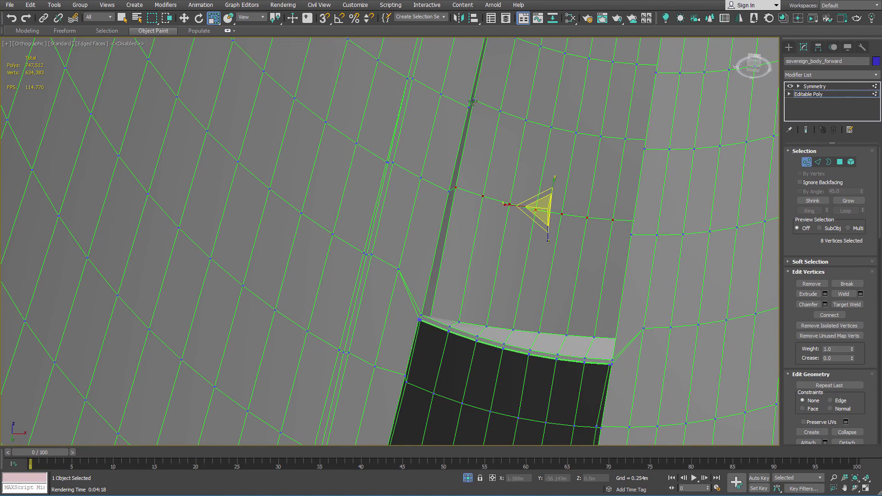
# Select the eight vertices of the second floor row beyond the step and scale them along Z to about 80%
pyautogui.click(476, 100)
pyautogui.keyDown('ctrl'); pyautogui.click(500, 111); pyautogui.keyUp('ctrl')
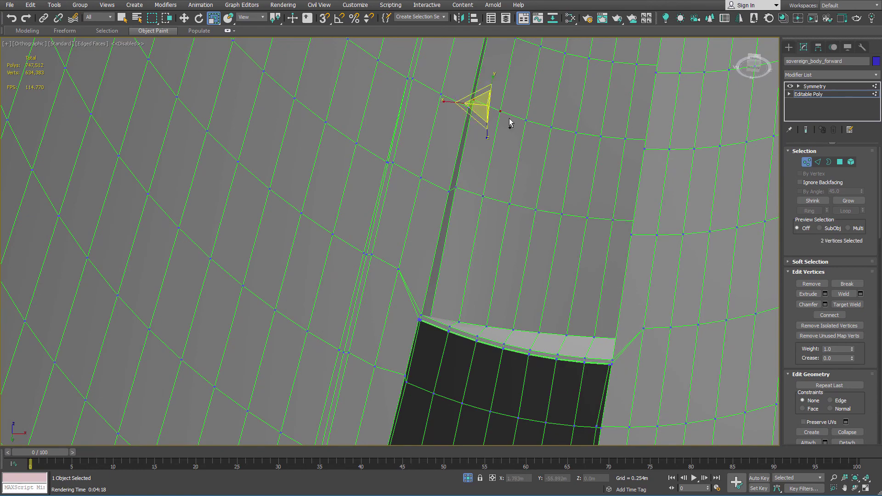
pyautogui.keyDown('ctrl'); pyautogui.click(526, 120); pyautogui.keyUp('ctrl')
pyautogui.keyDown('ctrl'); pyautogui.click(551, 127); pyautogui.keyUp('ctrl')
pyautogui.keyDown('ctrl'); pyautogui.click(576, 133); pyautogui.keyUp('ctrl')
pyautogui.keyDown('ctrl'); pyautogui.click(601, 136); pyautogui.keyUp('ctrl')
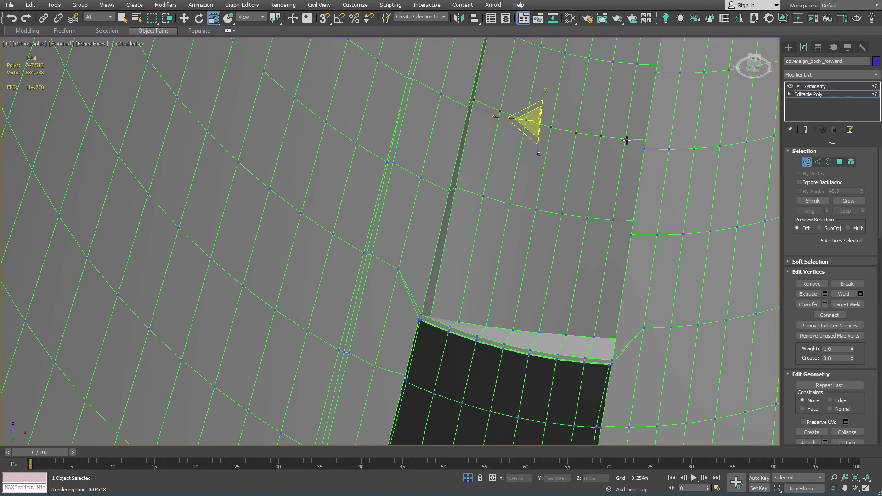
pyautogui.keyDown('ctrl'); pyautogui.click(625, 139); pyautogui.keyUp('ctrl')
pyautogui.keyDown('alt'); pyautogui.moveTo(574, 129); pyautogui.dragTo(528, 237, button='middle'); pyautogui.keyUp('alt')
pyautogui.keyDown('ctrl'); pyautogui.click(635, 159); pyautogui.keyUp('ctrl')
pyautogui.scroll(4, 570, 150)
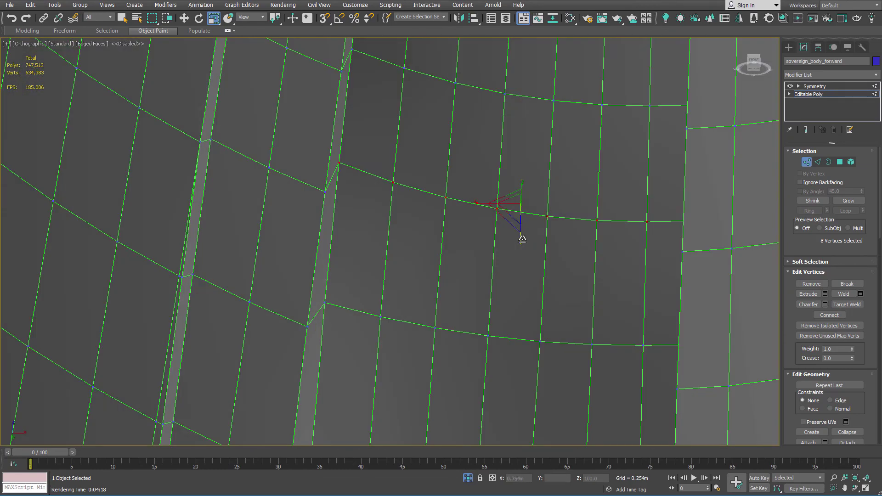
pyautogui.moveTo(521, 238); pyautogui.dragTo(522, 233)
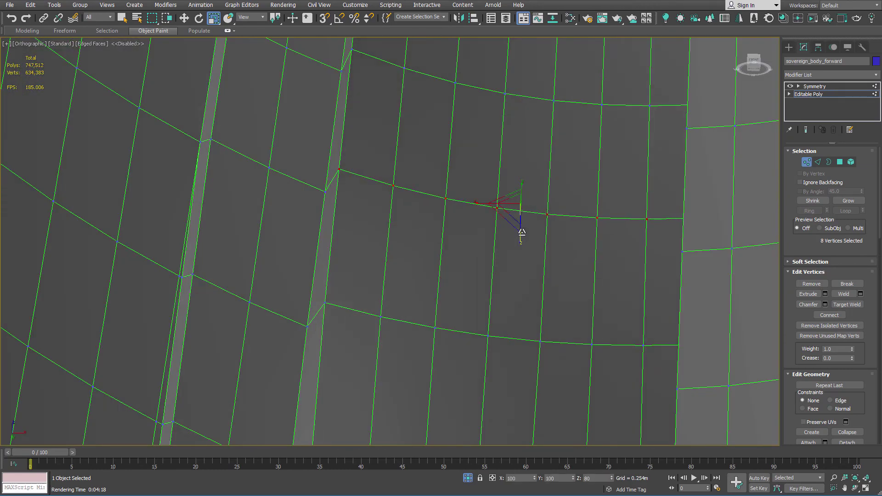
pyautogui.keyDown('alt'); pyautogui.moveTo(512, 222); pyautogui.dragTo(508, 256, button='middle'); pyautogui.keyUp('alt')
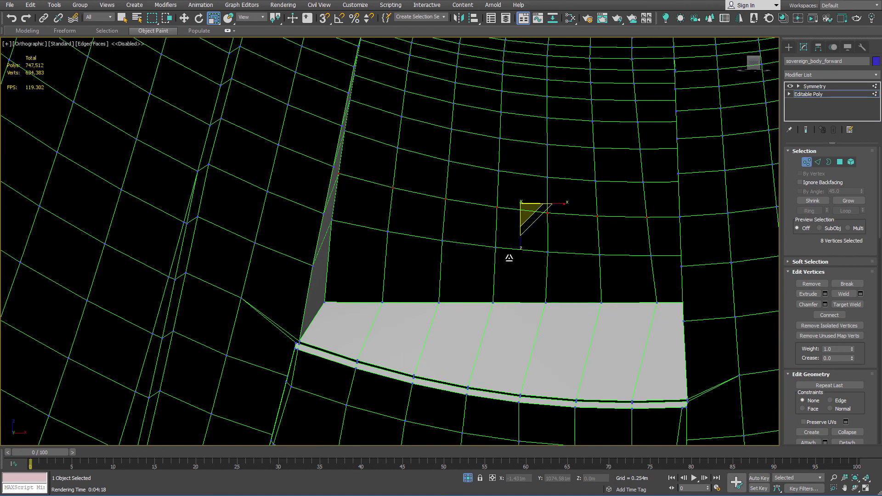
# Leave vertex editing, return to the Symmetry modifier, and show the hull in Perspective without edged faces
pyautogui.press('1')
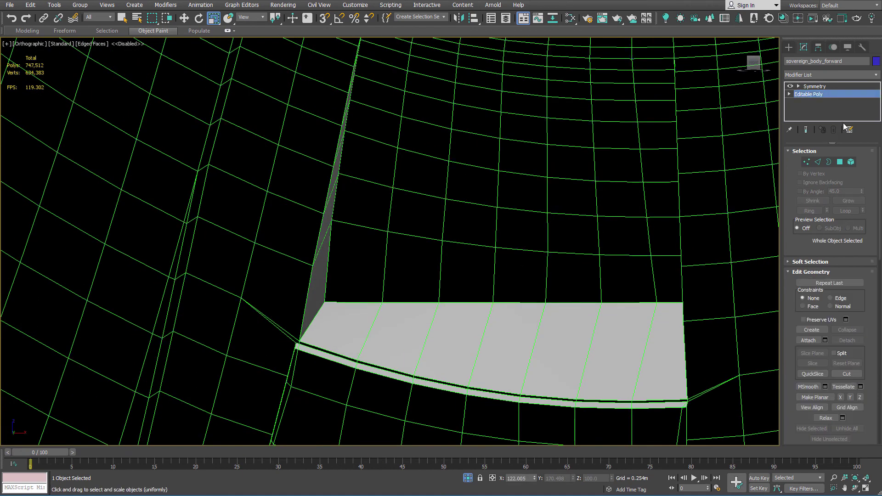
pyautogui.click(829, 88)
pyautogui.press('F4')
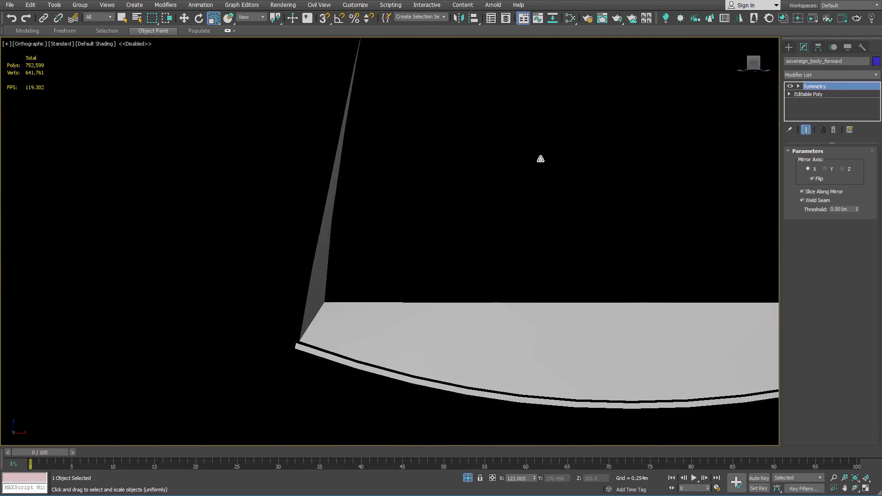
pyautogui.scroll(-10, 527, 170)
pyautogui.press('p')
pyautogui.scroll(-6, 526, 184)
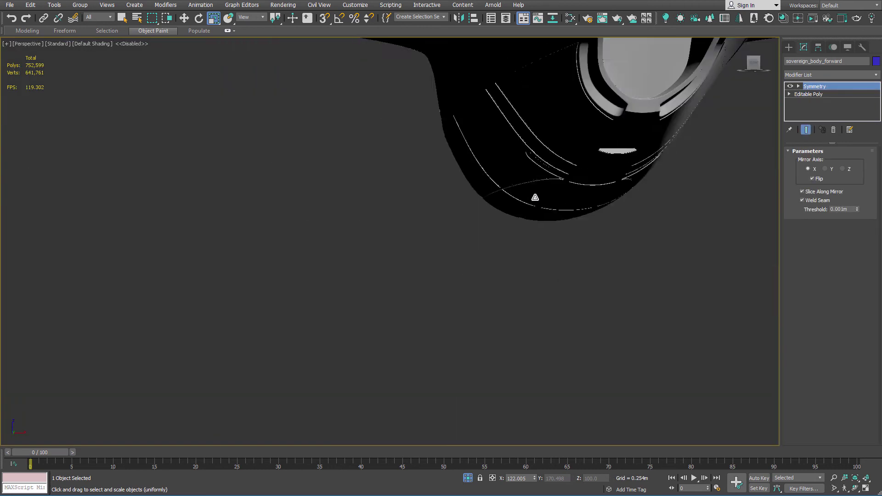
# Examine the mirrored recess's flattened step and sloped floor in the shaded Perspective view and the Corona interactive render
pyautogui.keyDown('alt'); pyautogui.moveTo(534, 197); pyautogui.dragTo(581, 165, button='middle'); pyautogui.keyUp('alt')
pyautogui.scroll(3, 560, 184)
pyautogui.scroll(3, 528, 221)
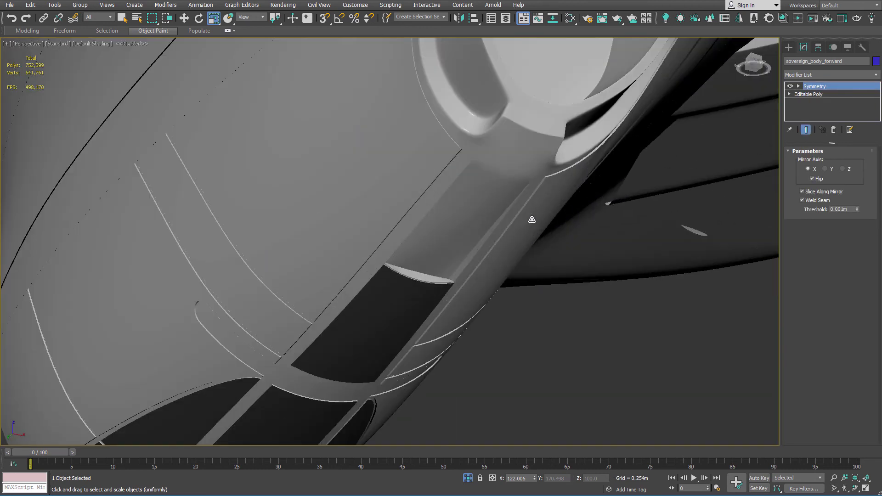
pyautogui.scroll(2, 455, 256)
pyautogui.scroll(2, 455, 259)
pyautogui.scroll(-2, 455, 259)
pyautogui.hotkey('alt', 'w')
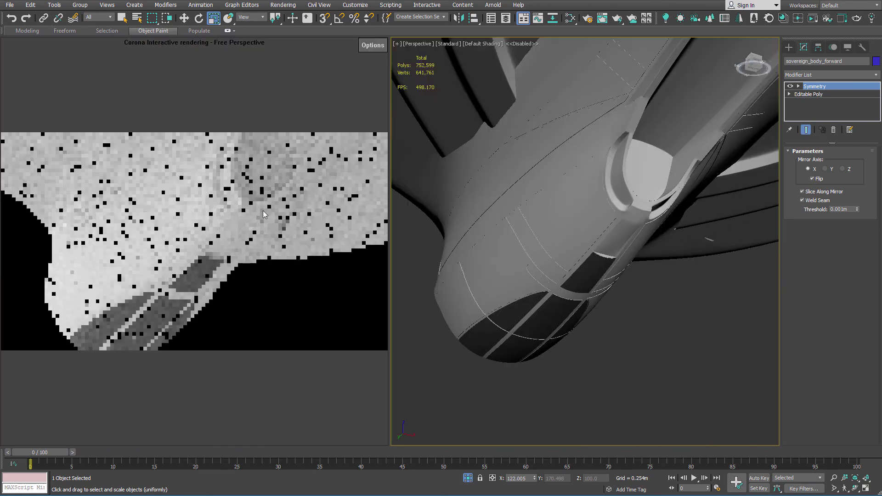
pyautogui.scroll(2, 602, 245)
pyautogui.scroll(4, 602, 245)
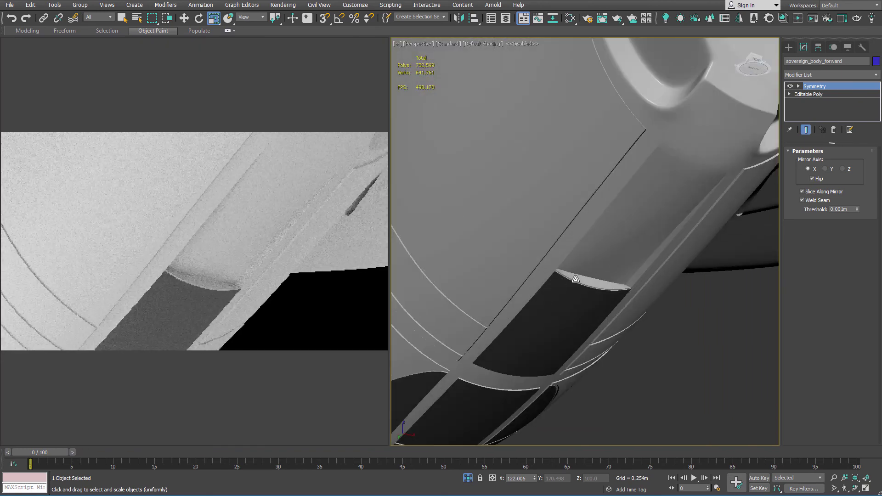
pyautogui.moveTo(642, 211); pyautogui.dragTo(611, 285, button='middle')
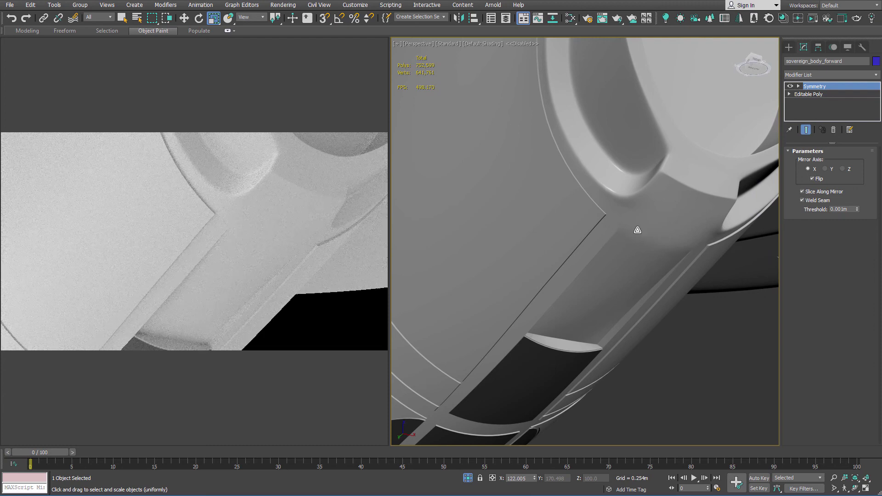
pyautogui.moveTo(620, 265); pyautogui.dragTo(594, 297, button='middle')
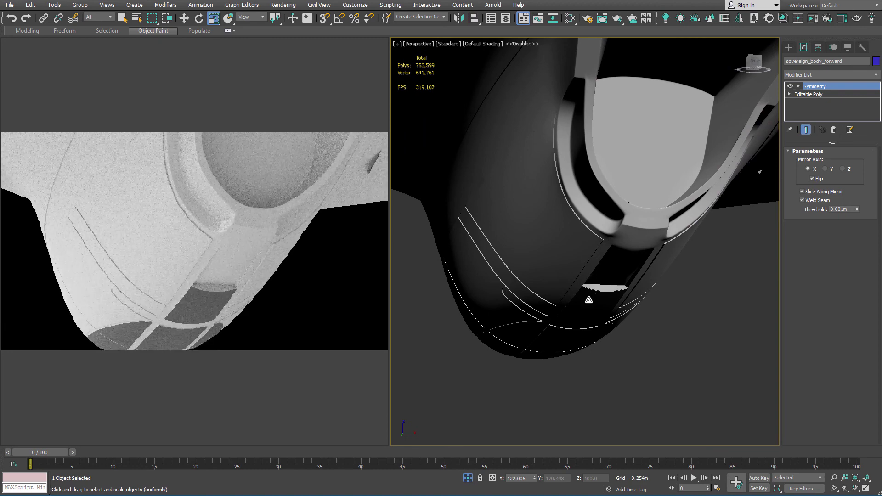
pyautogui.scroll(6, 606, 294)
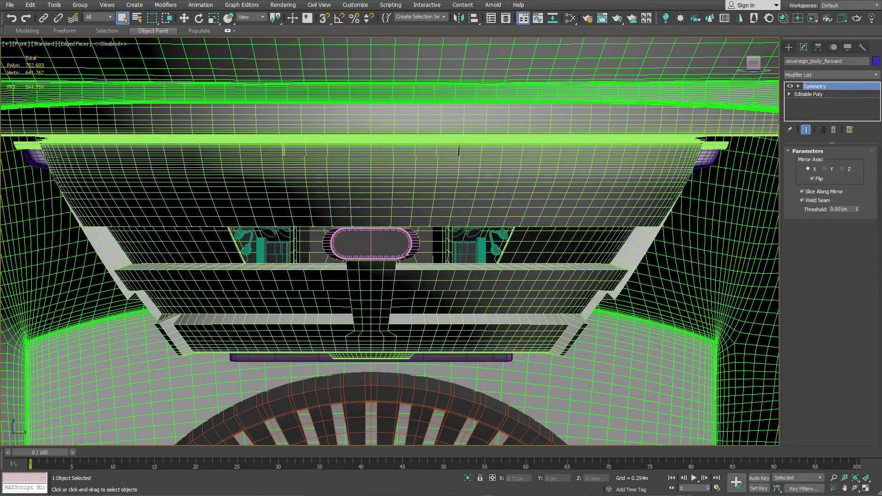
# Create a small box primitive in the empty space beside the saucer, using the Perspective view
pyautogui.scroll(5, 416, 233)
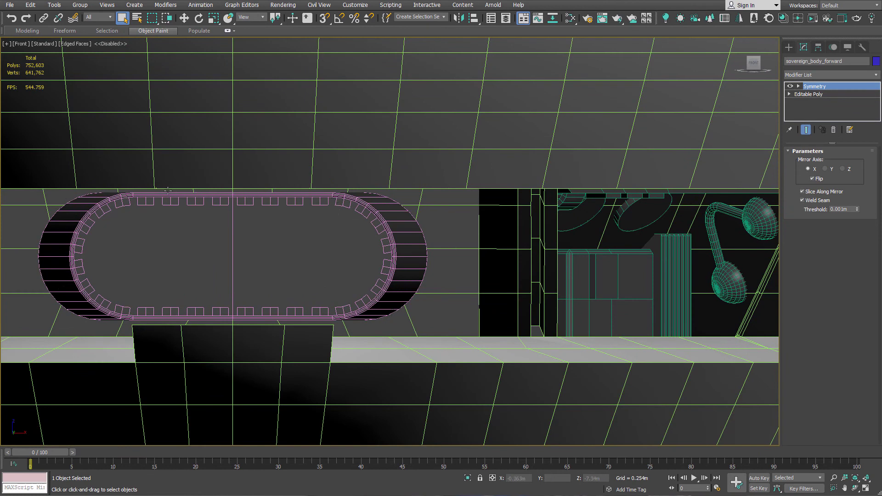
pyautogui.scroll(-6, 207, 216)
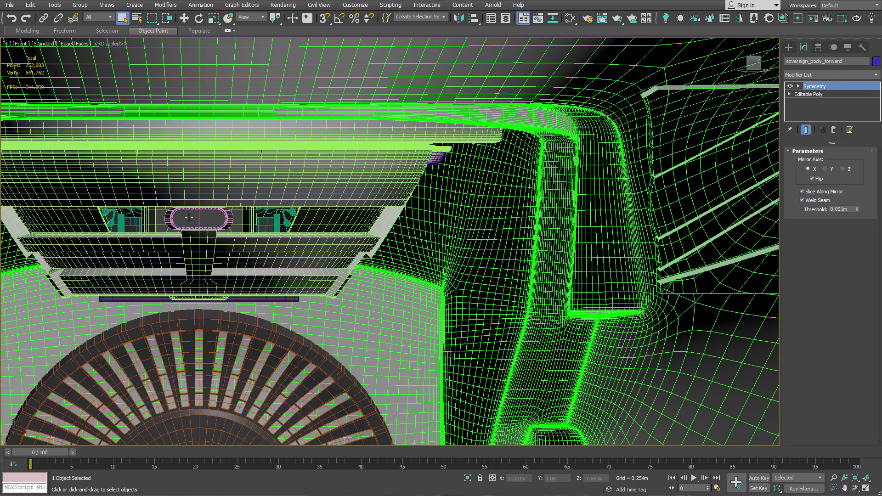
pyautogui.scroll(-5, 326, 204)
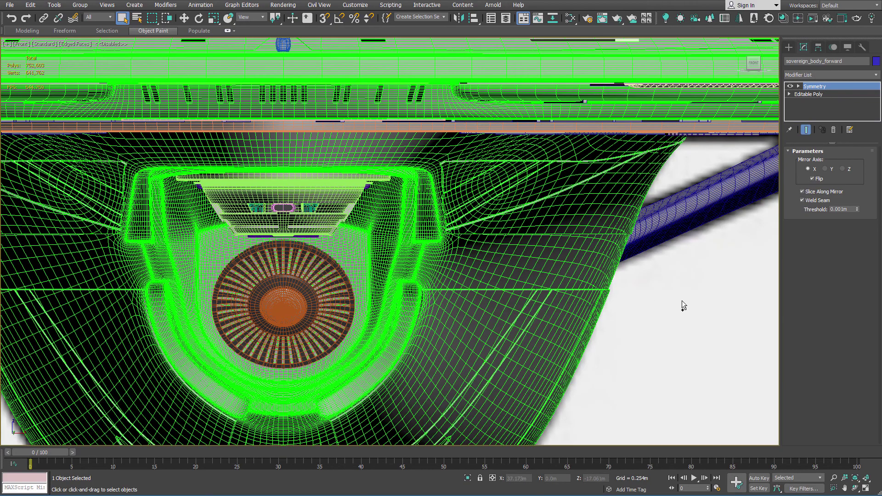
pyautogui.rightClick(683, 306)
pyautogui.click(691, 278)
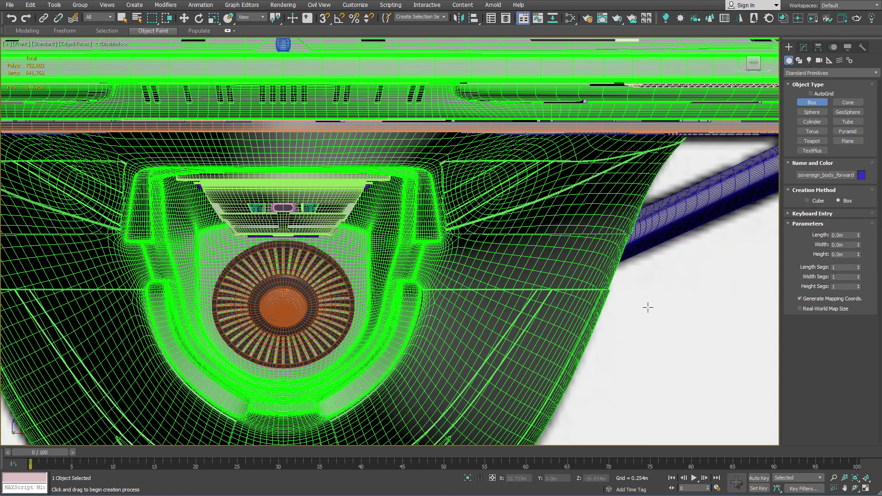
pyautogui.scroll(-7, 640, 310)
pyautogui.keyDown('alt'); pyautogui.moveTo(432, 209); pyautogui.dragTo(472, 240, button='middle'); pyautogui.keyUp('alt')
pyautogui.scroll(5, 471, 264)
pyautogui.moveTo(495, 279); pyautogui.dragTo(510, 284)
pyautogui.click(510, 280)
pyautogui.rightClick(523, 272)
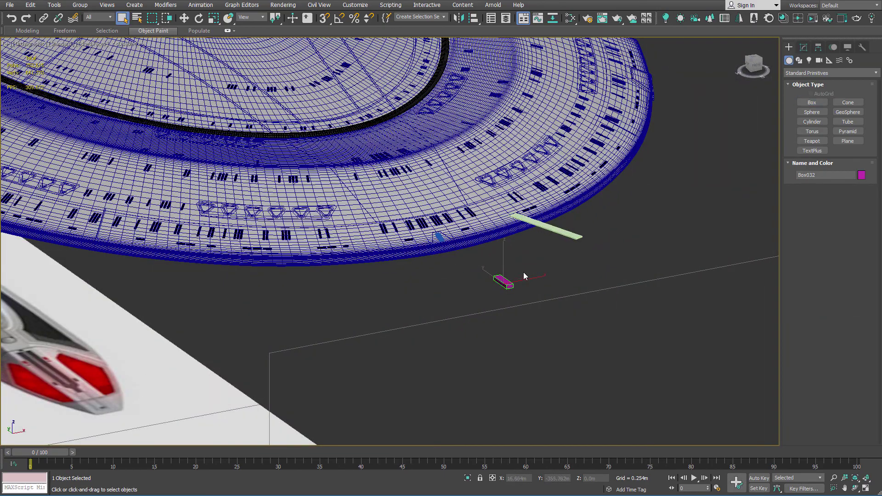
# In the Front view, centre the new box on the oval detail above the deflector at about X 0, Z -8.12 m, with see-through display on
pyautogui.press('f')
pyautogui.press('z')
pyautogui.scroll(-10, 522, 272)
pyautogui.press('w')
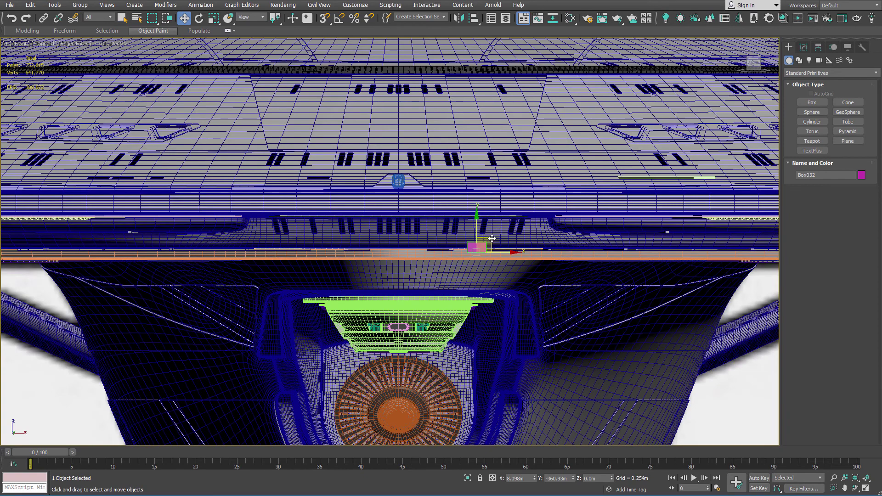
pyautogui.moveTo(480, 242); pyautogui.dragTo(311, 274)
pyautogui.scroll(10, 379, 317)
pyautogui.scroll(2, 379, 317)
pyautogui.hotkey('alt', 'x')
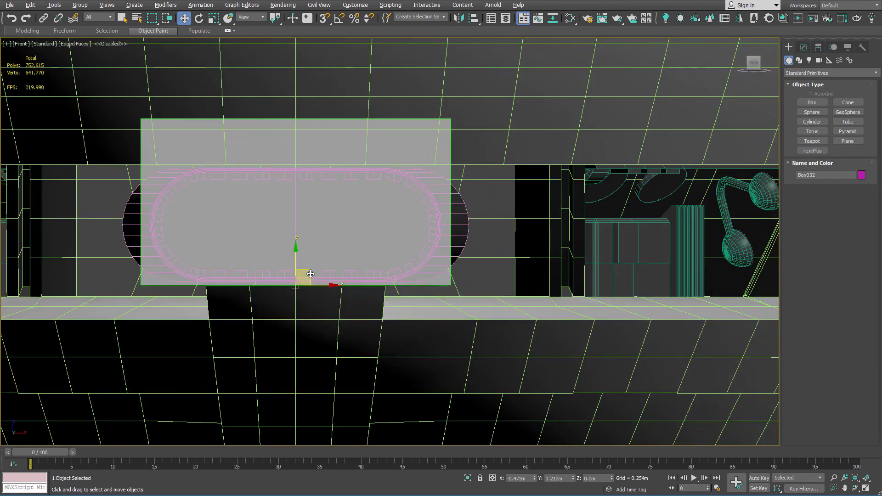
pyautogui.scroll(2, 225, 243)
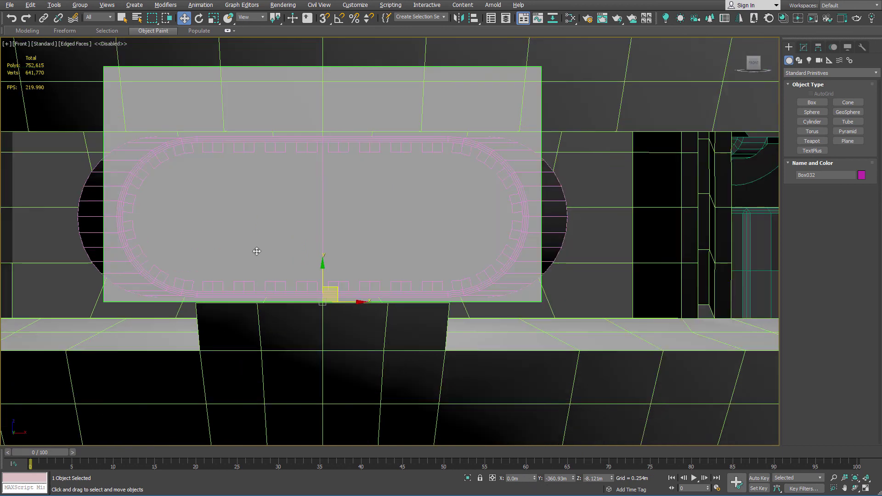
# Set the box's height to 0.756 m so that it matches the oval detail it overlaps
pyautogui.click(804, 47)
pyautogui.moveTo(858, 182)
pyautogui.mouseDown()
pyautogui.moveTo(865, 194)
pyautogui.moveTo(857, 175)
pyautogui.mouseUp()
pyautogui.scroll(-3, 359, 178)
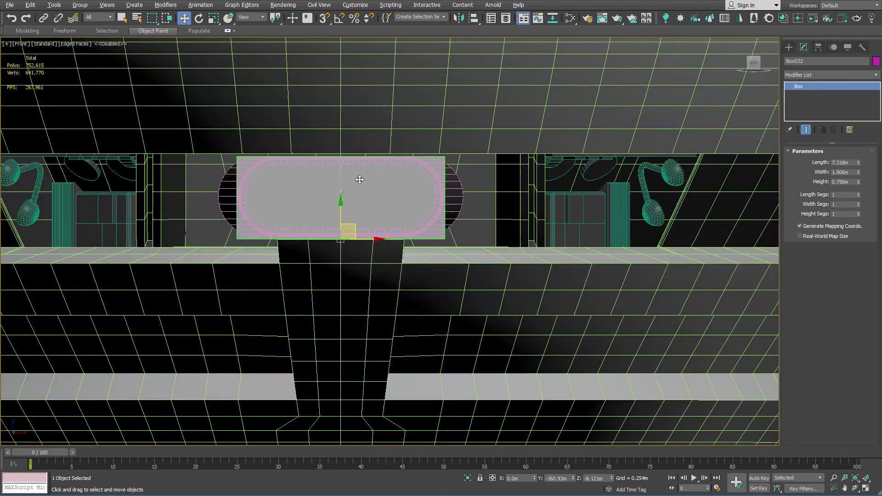
# Move the box down to the recess end wall below the deflector dish, at about X -1.30 m and Z -31.65 m
pyautogui.scroll(-6, 371, 193)
pyautogui.moveTo(396, 219); pyautogui.dragTo(466, 70, button='middle')
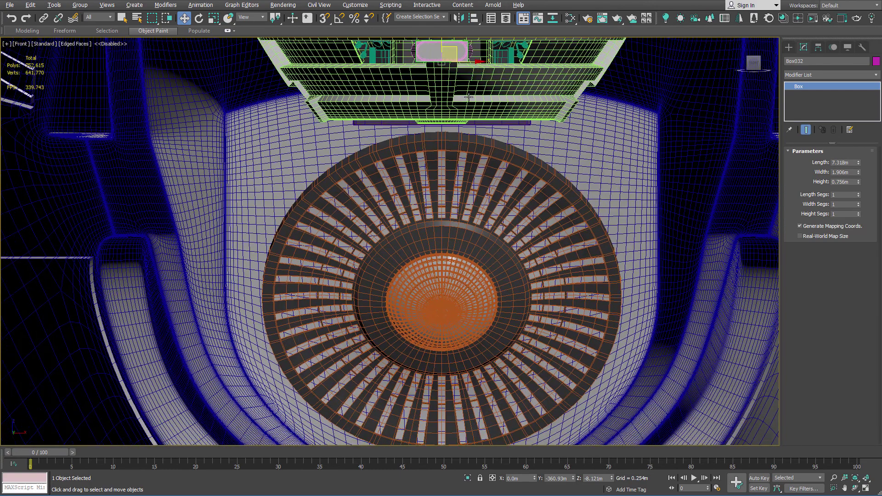
pyautogui.scroll(-3, 467, 78)
pyautogui.moveTo(465, 94); pyautogui.dragTo(447, 386)
pyautogui.scroll(5, 447, 386)
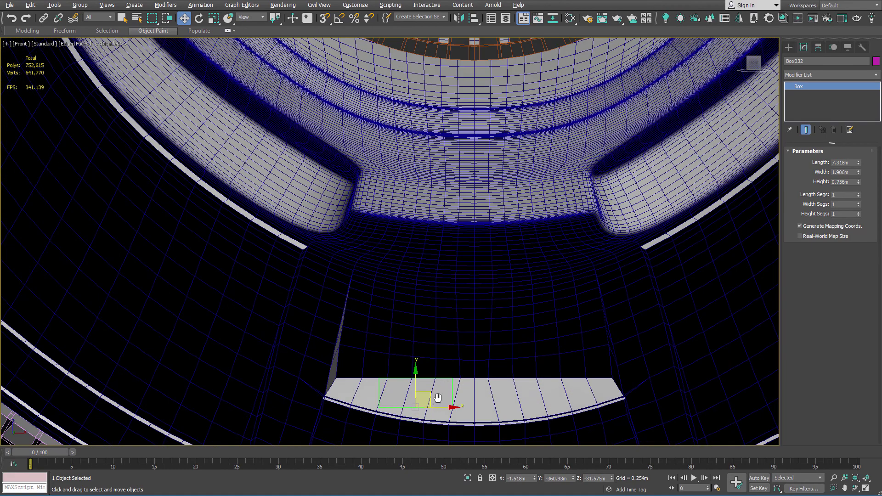
pyautogui.moveTo(407, 305)
pyautogui.mouseDown()
pyautogui.moveTo(412, 315)
pyautogui.moveTo(422, 312)
pyautogui.mouseUp()
# Move the box along Y into the hull recess until it sits at its end wall, at about Y -81.30 m
pyautogui.scroll(-8, 424, 282)
pyautogui.keyDown('alt'); pyautogui.moveTo(426, 282); pyautogui.dragTo(418, 237, button='middle'); pyautogui.keyUp('alt')
pyautogui.scroll(-6, 425, 244)
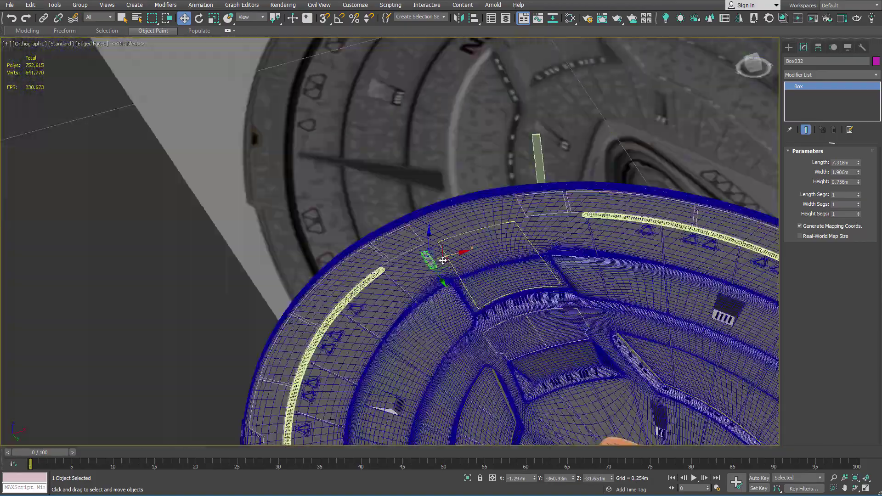
pyautogui.moveTo(452, 297); pyautogui.dragTo(308, 111, button='middle')
pyautogui.scroll(-2, 392, 195)
pyautogui.moveTo(305, 109); pyautogui.dragTo(517, 424)
pyautogui.moveTo(517, 424); pyautogui.dragTo(382, 214, button='middle')
pyautogui.scroll(6, 382, 214)
pyautogui.moveTo(322, 126); pyautogui.dragTo(442, 310)
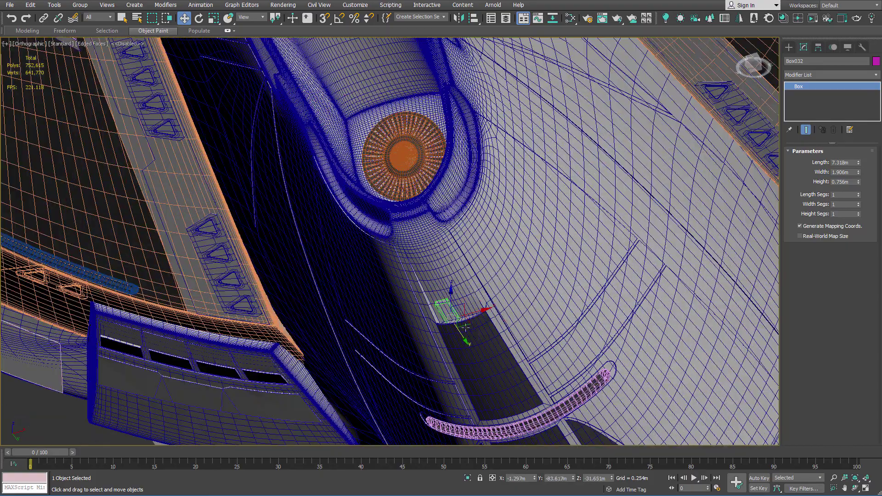
pyautogui.scroll(3, 441, 310)
pyautogui.keyDown('alt'); pyautogui.moveTo(453, 314); pyautogui.dragTo(470, 277, button='middle'); pyautogui.keyUp('alt')
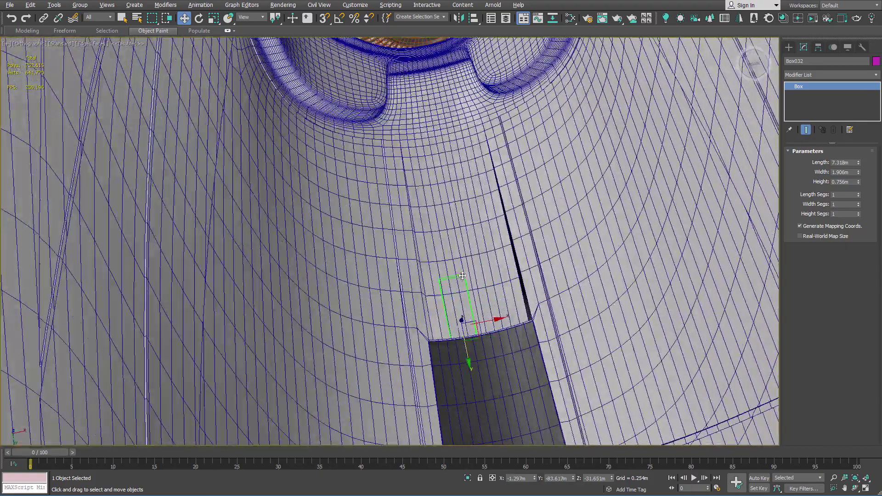
pyautogui.scroll(3, 463, 348)
pyautogui.moveTo(463, 348); pyautogui.dragTo(473, 397)
pyautogui.keyDown('alt'); pyautogui.moveTo(471, 307); pyautogui.dragTo(403, 212, button='middle'); pyautogui.keyUp('alt')
pyautogui.scroll(3, 421, 276)
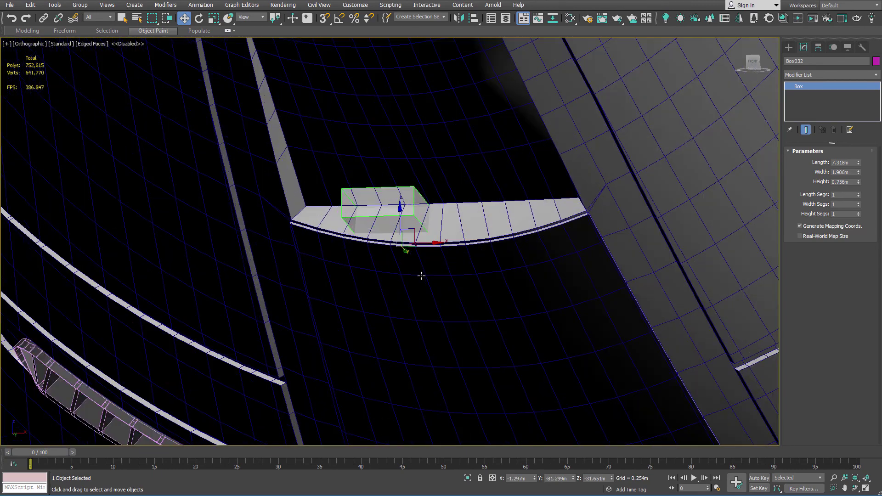
# Turn off the box's see-through display, apply a Chamfer modifier, and increase its amount to widen the bevelled edges
pyautogui.hotkey('alt', 'x')
pyautogui.scroll(6, 413, 200)
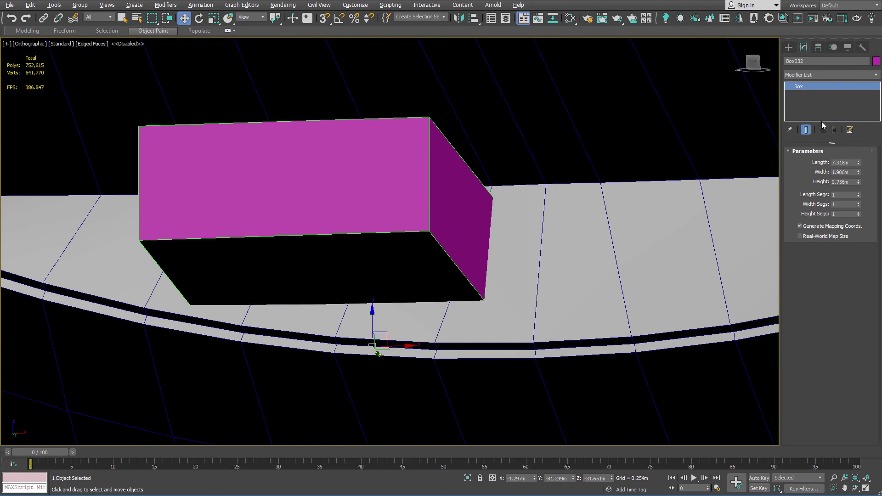
pyautogui.click(820, 76)
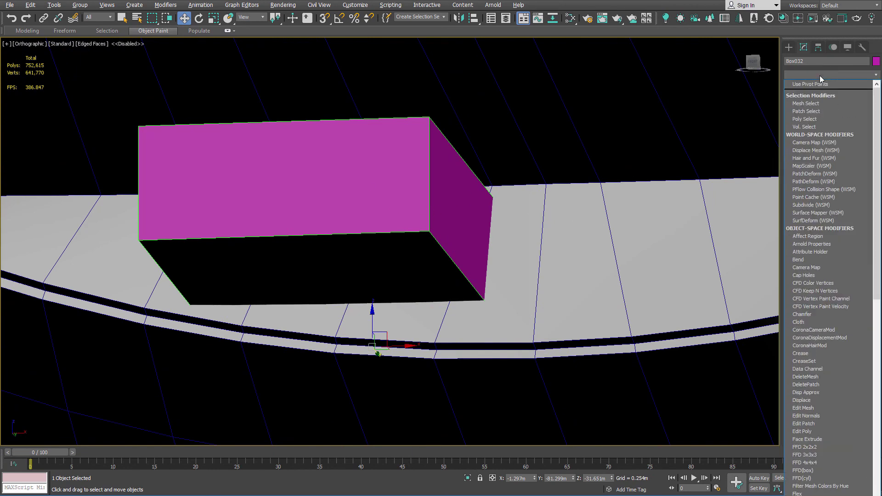
pyautogui.write('ch')
pyautogui.press('Return')
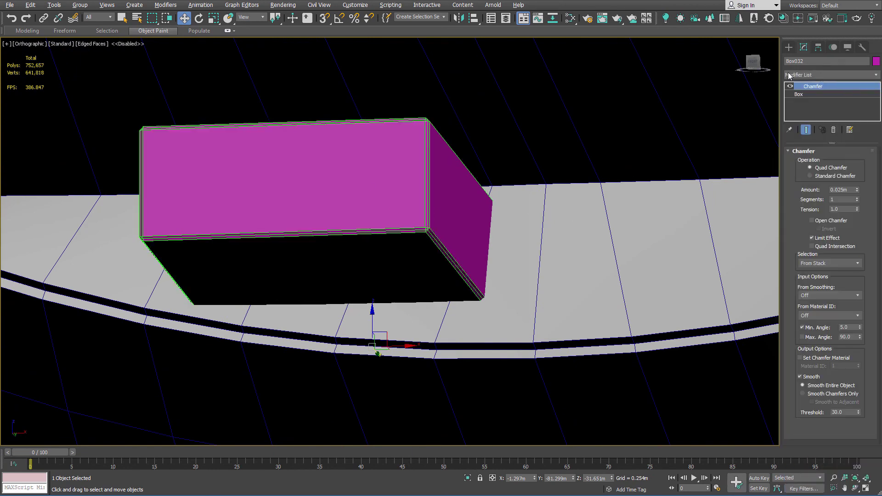
pyautogui.moveTo(858, 191); pyautogui.dragTo(854, 89)
pyautogui.keyDown('alt'); pyautogui.moveTo(485, 129); pyautogui.dragTo(453, 136, button='middle'); pyautogui.keyUp('alt')
pyautogui.moveTo(283, 151); pyautogui.dragTo(363, 112, button='middle')
pyautogui.scroll(3, 359, 156)
pyautogui.scroll(-5, 359, 155)
pyautogui.keyDown('alt'); pyautogui.moveTo(360, 159); pyautogui.dragTo(393, 166, button='middle'); pyautogui.keyUp('alt')
pyautogui.scroll(2, 414, 182)
# Convert the chamfered box to an Editable Poly
pyautogui.hotkey('alt', 'e')
pyautogui.rightClick(436, 200)
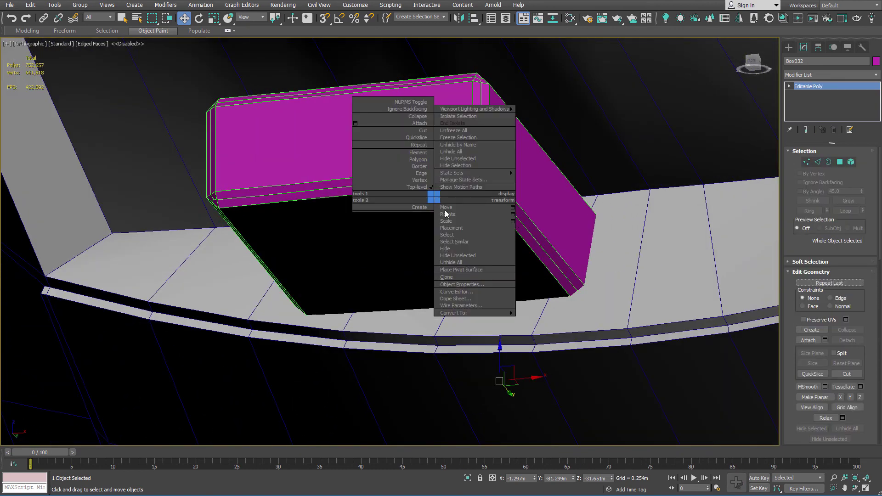
pyautogui.moveTo(506, 317)
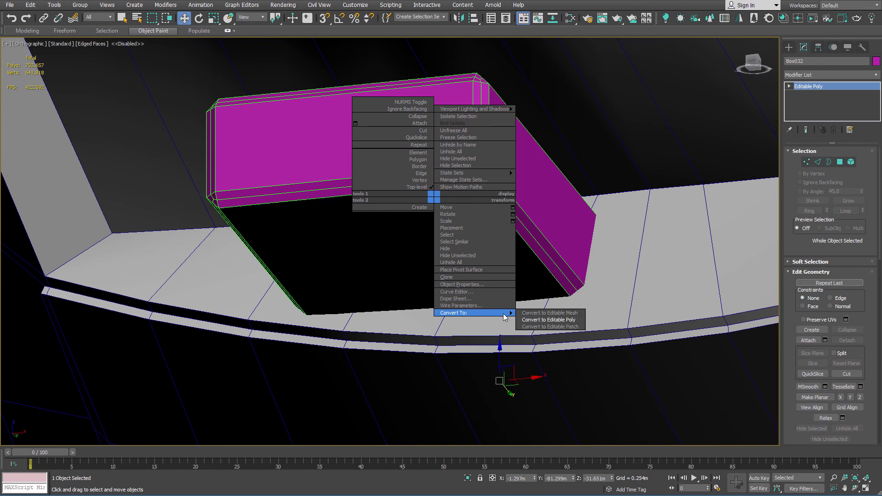
pyautogui.click(547, 320)
# Select the large front-facing polygon of the box and inset it slightly
pyautogui.click(840, 161)
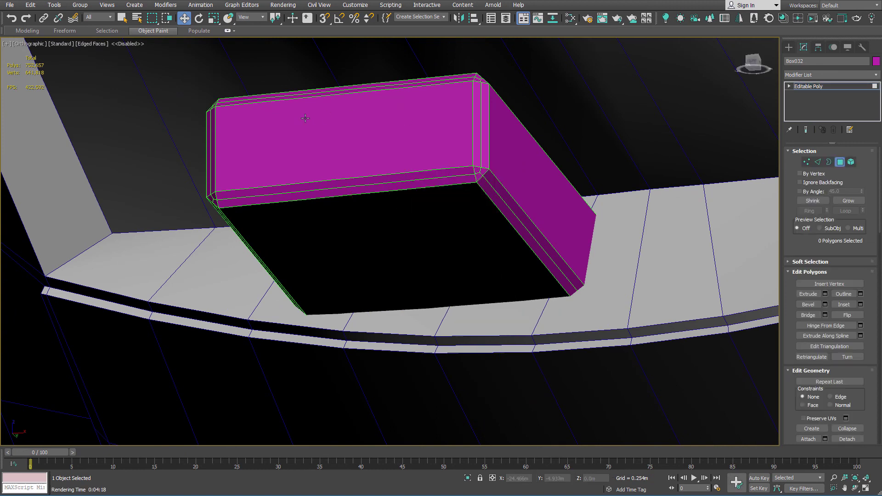
pyautogui.click(304, 118)
pyautogui.rightClick(360, 117)
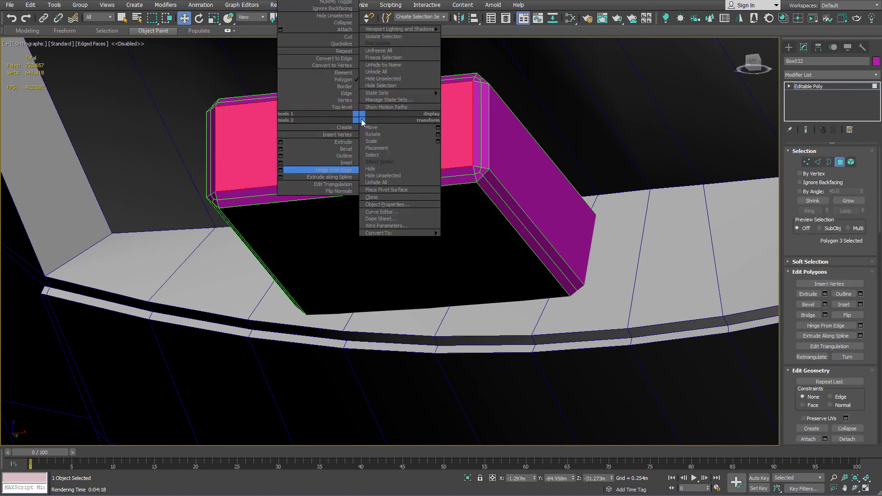
pyautogui.click(280, 163)
pyautogui.click(394, 273)
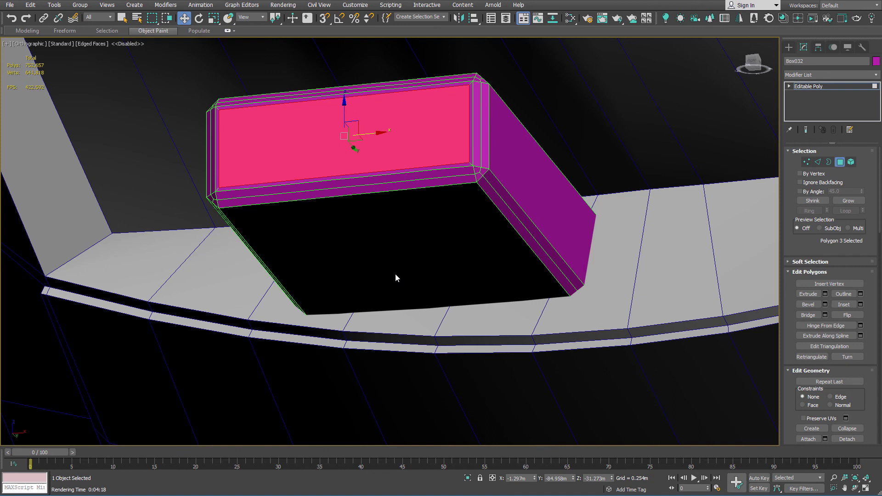
# Extrude the inset front polygon inward by -1.75 m to hollow out the box
pyautogui.rightClick(380, 171)
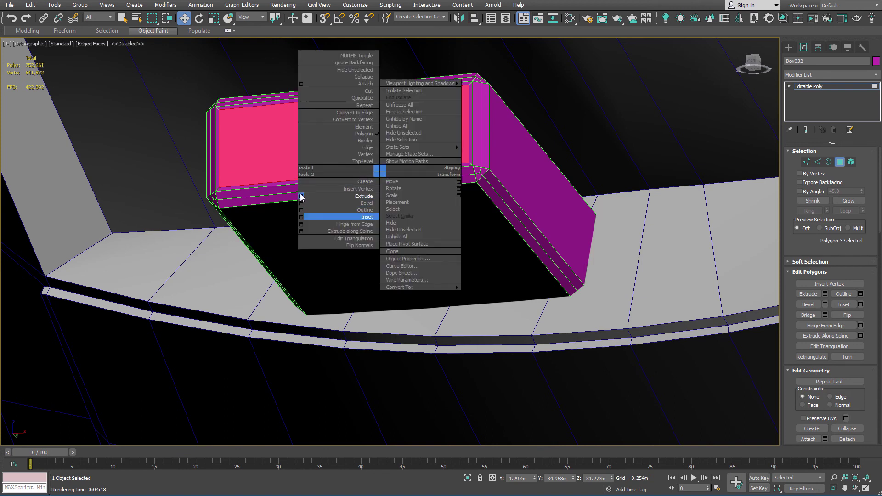
pyautogui.click(302, 197)
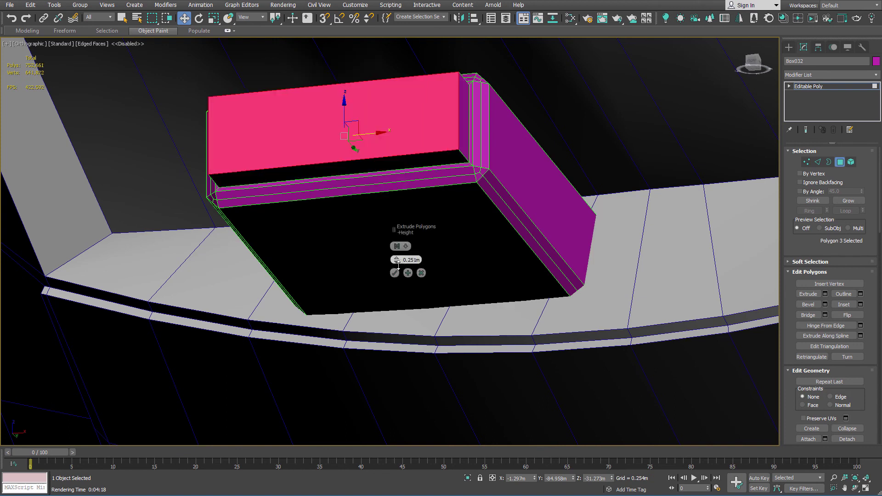
pyautogui.moveTo(398, 264); pyautogui.dragTo(410, 289)
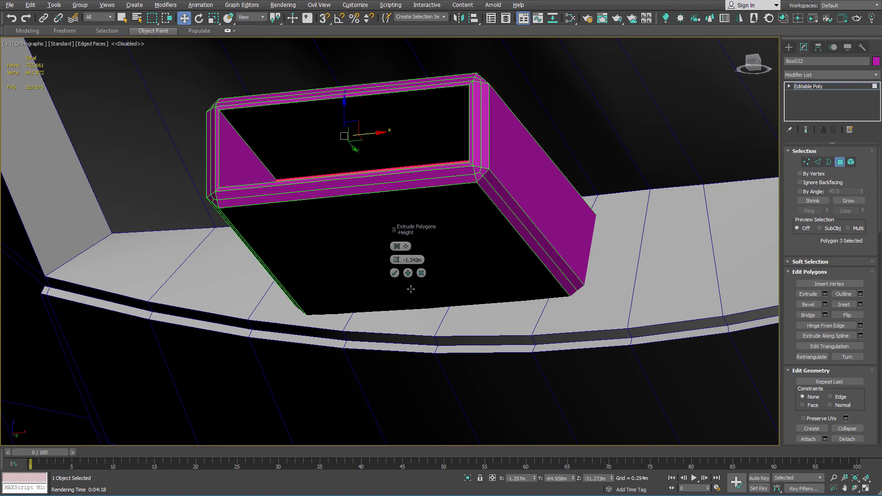
pyautogui.keyDown('alt'); pyautogui.moveTo(411, 289); pyautogui.dragTo(412, 302, button='middle'); pyautogui.keyUp('alt')
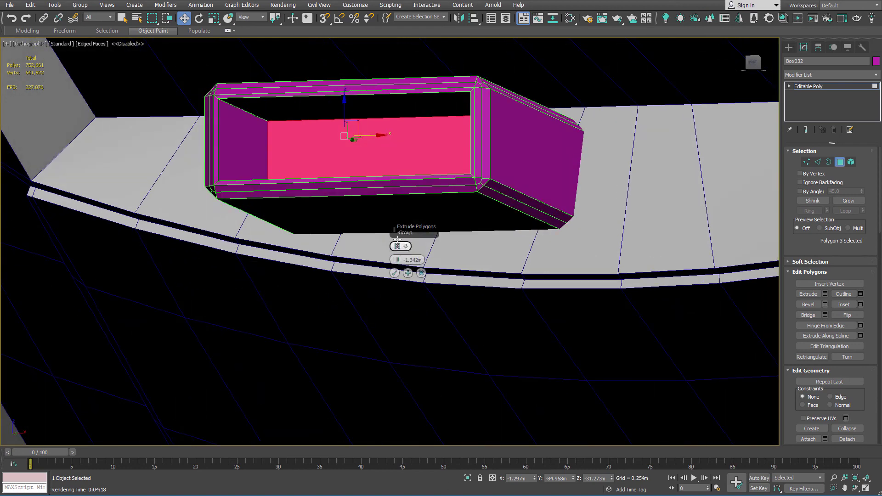
pyautogui.moveTo(399, 265); pyautogui.dragTo(404, 325)
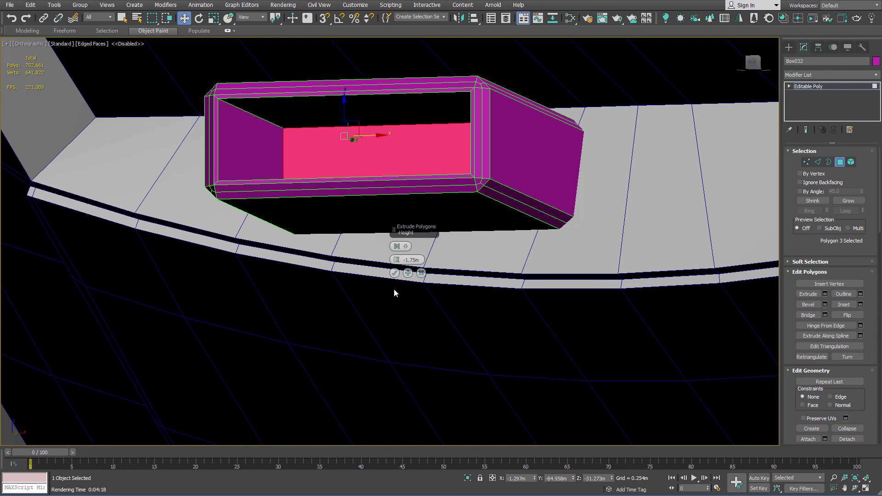
pyautogui.keyDown('alt'); pyautogui.moveTo(376, 214); pyautogui.dragTo(387, 219, button='middle'); pyautogui.keyUp('alt')
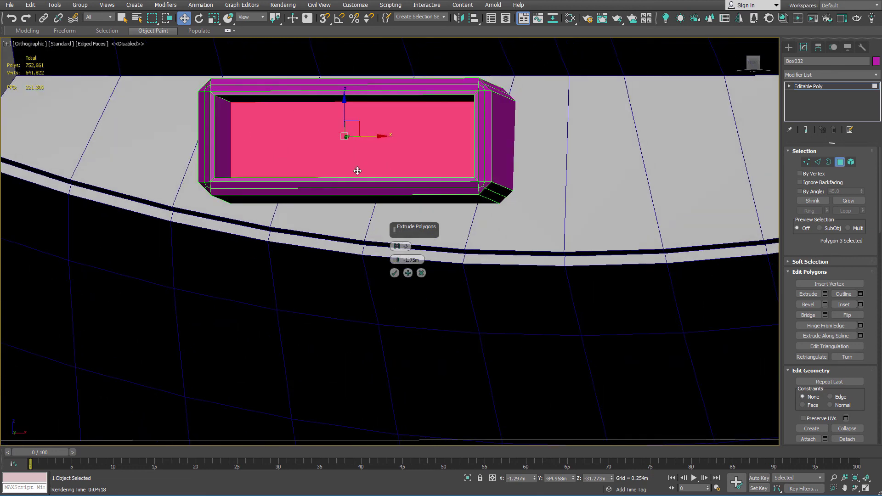
pyautogui.keyDown('alt'); pyautogui.moveTo(358, 171); pyautogui.dragTo(386, 179, button='middle'); pyautogui.keyUp('alt')
pyautogui.click(393, 275)
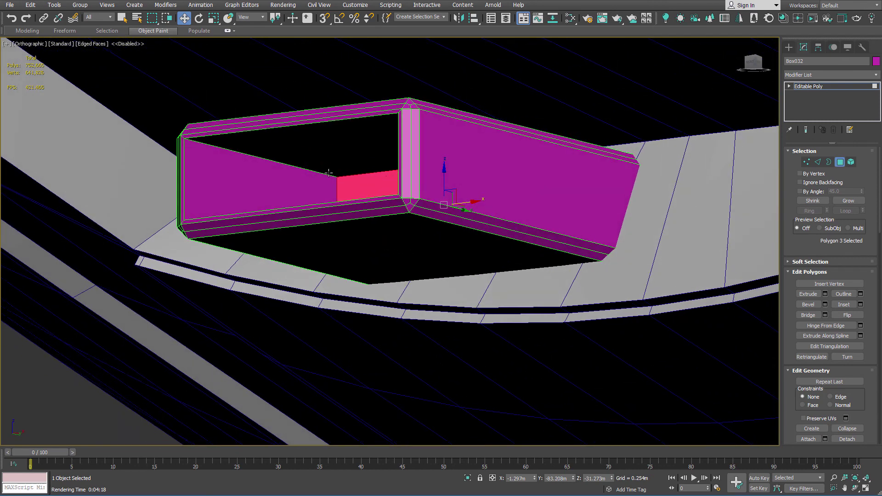
# Select the ring of four inner edges that run along the depth of the hollow
pyautogui.click(818, 163)
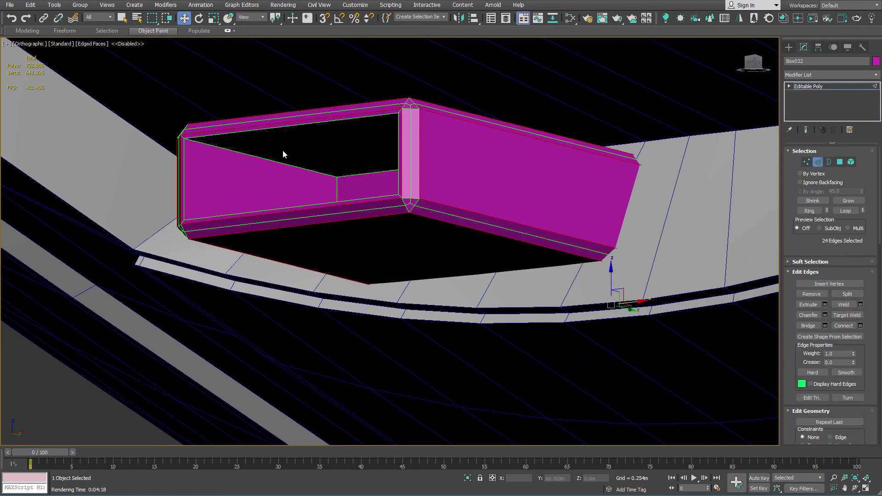
pyautogui.press('q')
pyautogui.click(272, 160)
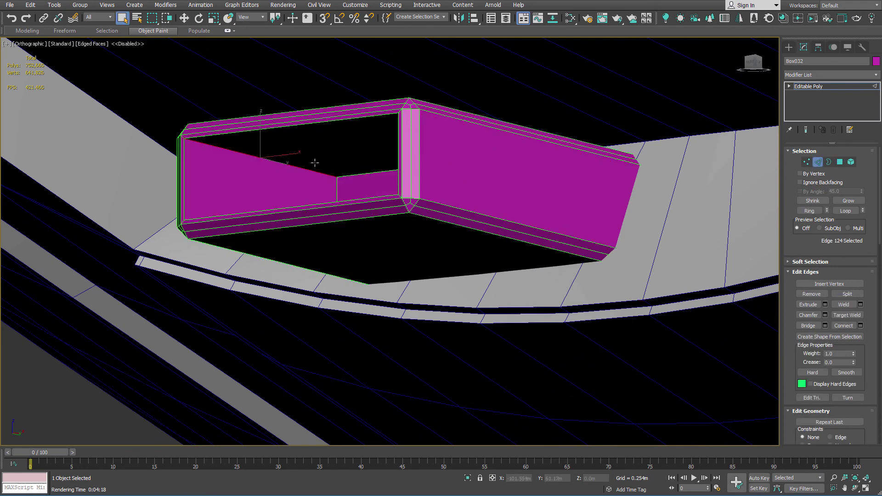
pyautogui.keyDown('alt'); pyautogui.moveTo(315, 163); pyautogui.dragTo(404, 176, button='middle'); pyautogui.keyUp('alt')
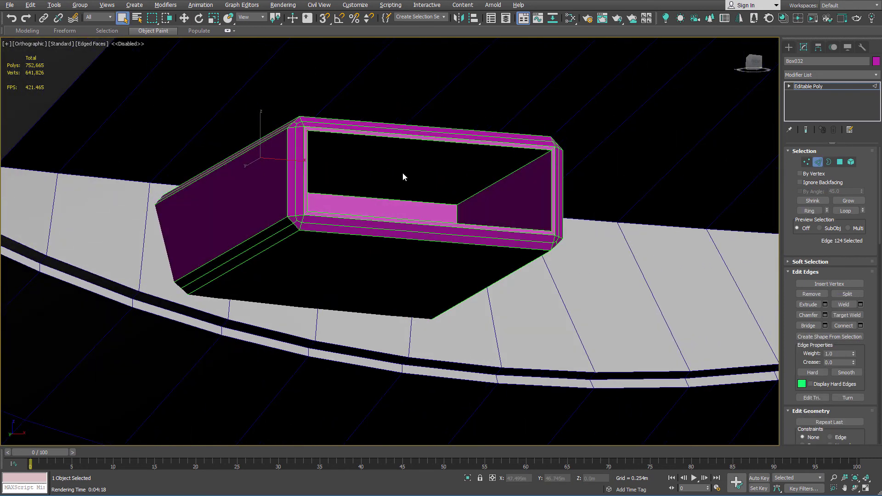
pyautogui.click(485, 187)
pyautogui.keyDown('alt'); pyautogui.moveTo(493, 205); pyautogui.dragTo(423, 175, button='middle'); pyautogui.keyUp('alt')
pyautogui.click(820, 211)
# Connect the four depth edges with 5 segments around the inside of the hollow
pyautogui.rightClick(317, 149)
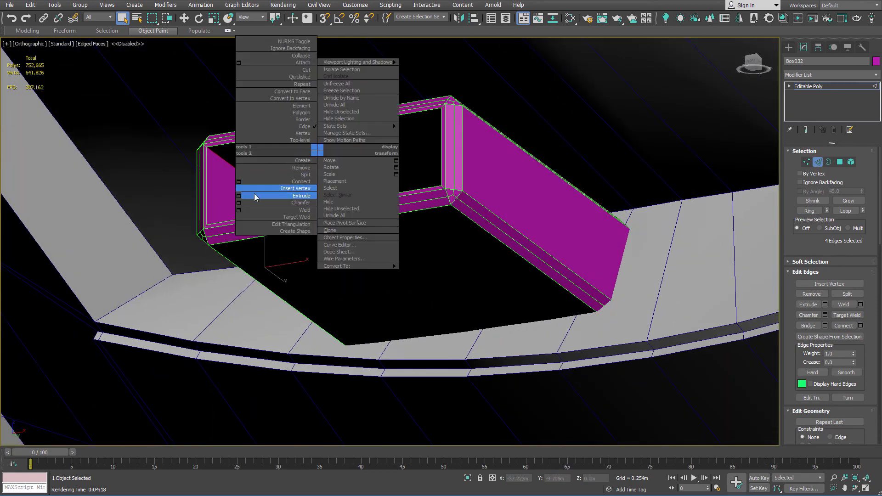
pyautogui.click(239, 182)
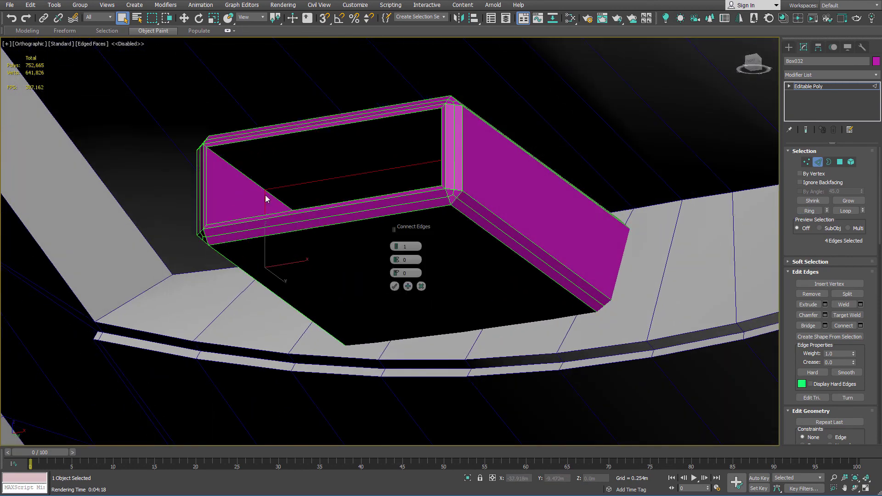
pyautogui.moveTo(396, 246); pyautogui.dragTo(394, 245)
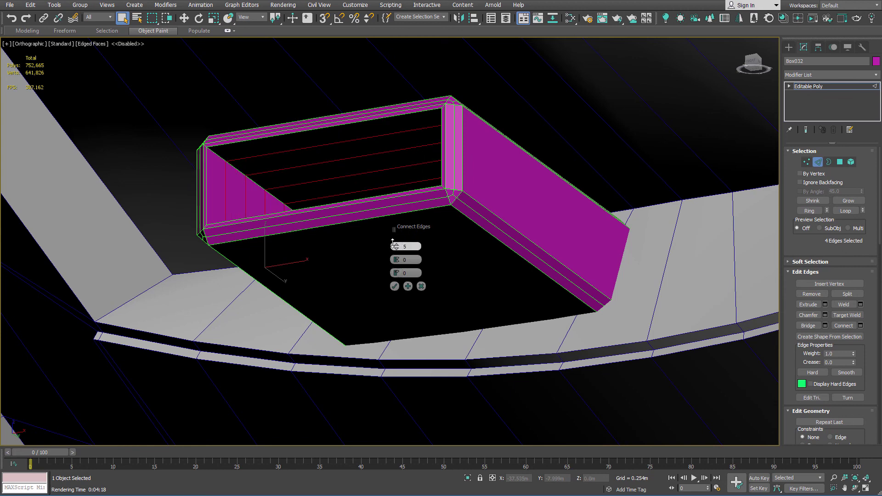
pyautogui.click(395, 287)
# Chamfer the connected edge loops around the inside of the hollow by 0.05 m
pyautogui.keyDown('alt'); pyautogui.moveTo(270, 170); pyautogui.dragTo(246, 172, button='middle'); pyautogui.keyUp('alt')
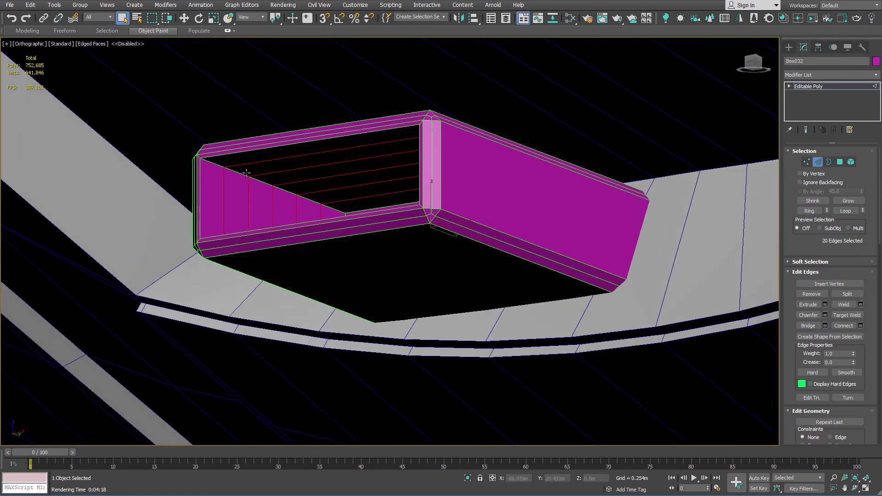
pyautogui.scroll(5, 247, 172)
pyautogui.rightClick(277, 183)
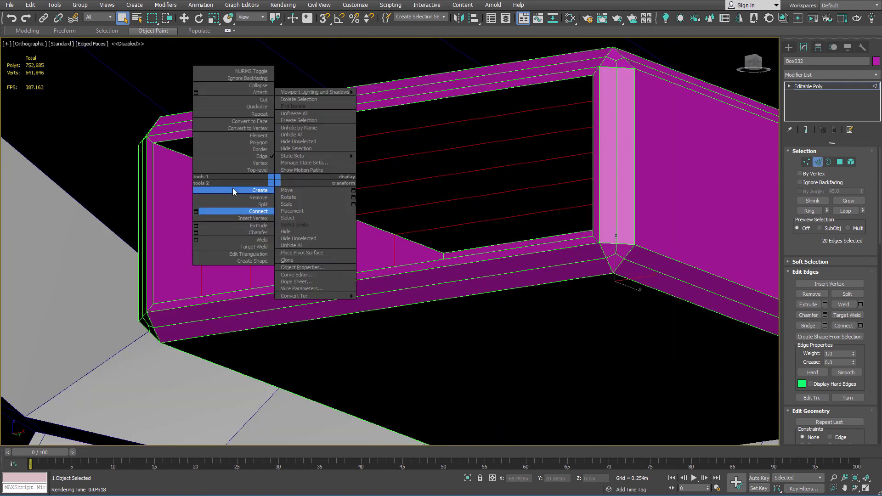
pyautogui.click(196, 233)
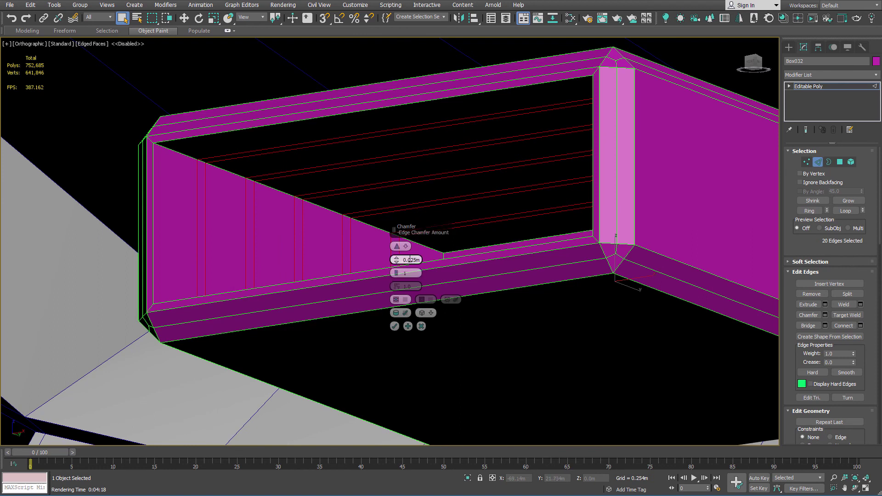
pyautogui.write('0.5')
pyautogui.press('Return')
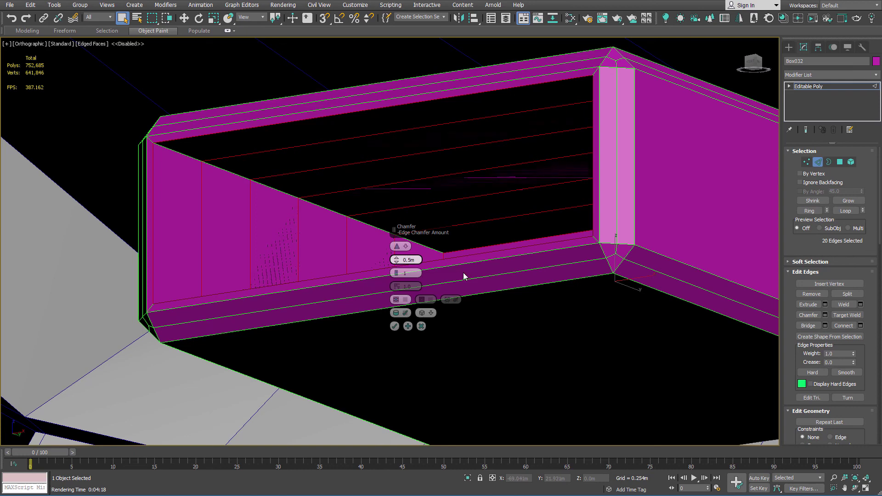
pyautogui.write('0.05')
pyautogui.press('Return')
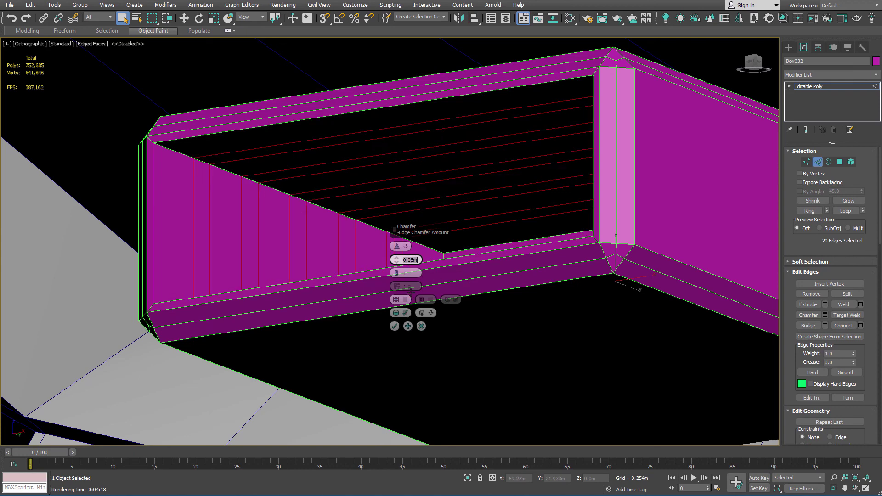
pyautogui.click(394, 326)
# Select the polygons of all five narrow chamfered bands around the inner walls of the hollow
pyautogui.click(840, 161)
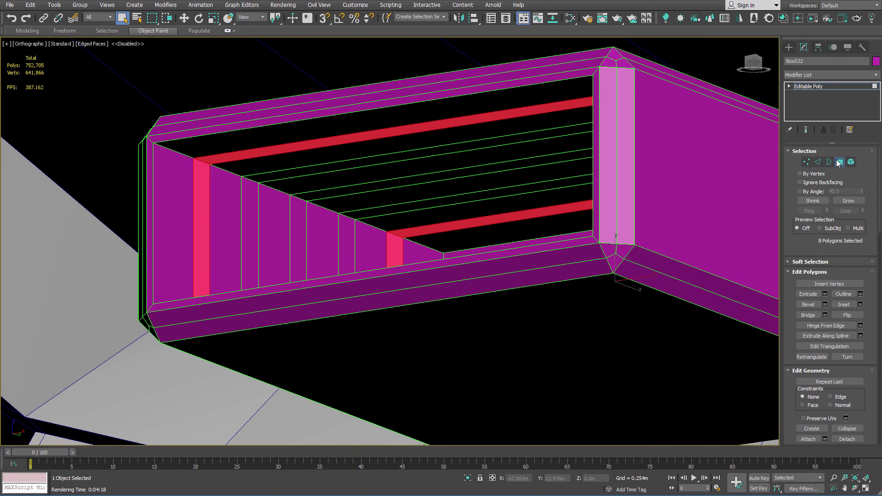
pyautogui.keyDown('ctrl'); pyautogui.click(304, 171); pyautogui.keyUp('ctrl')
pyautogui.keyDown('shift'); pyautogui.click(251, 197); pyautogui.keyUp('shift')
pyautogui.keyDown('ctrl'); pyautogui.click(318, 195); pyautogui.keyUp('ctrl')
pyautogui.keyDown('shift'); pyautogui.click(299, 213); pyautogui.keyUp('shift')
pyautogui.keyDown('ctrl'); pyautogui.click(360, 214); pyautogui.keyUp('ctrl')
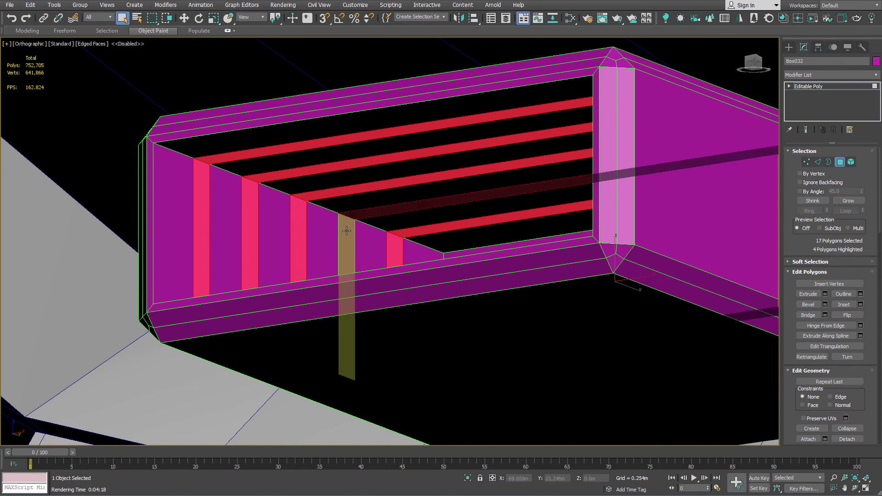
pyautogui.keyDown('shift'); pyautogui.click(347, 230); pyautogui.keyUp('shift')
# Extrude the selected bands along their local normals by about 0.045 m to form ribs, and leave polygon editing
pyautogui.scroll(-4, 349, 230)
pyautogui.keyDown('alt'); pyautogui.moveTo(358, 227); pyautogui.dragTo(379, 229, button='middle'); pyautogui.keyUp('alt')
pyautogui.scroll(5, 379, 229)
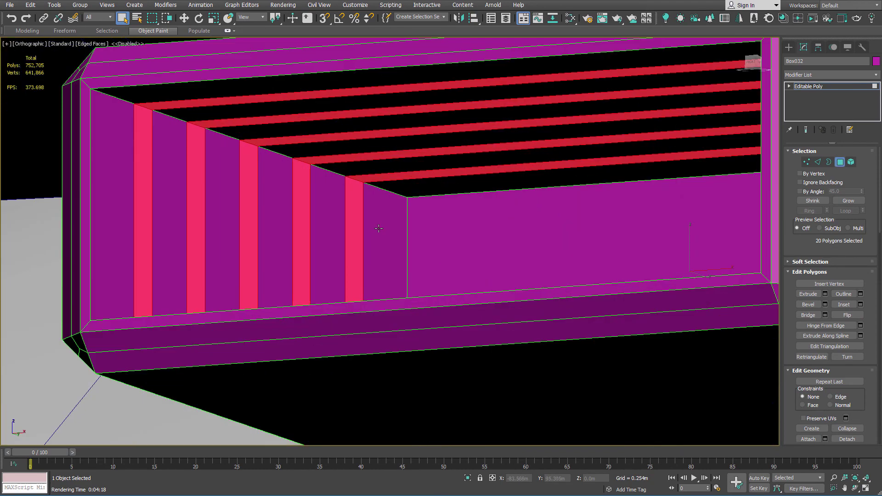
pyautogui.rightClick(378, 227)
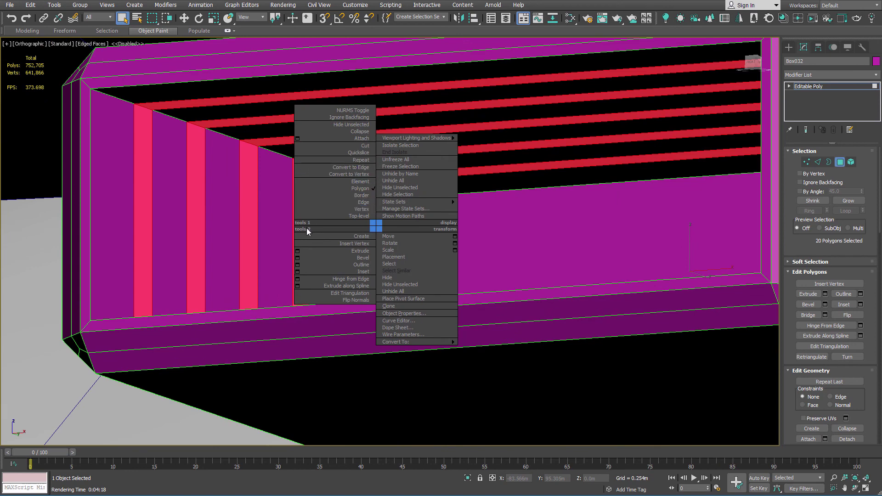
pyautogui.click(298, 251)
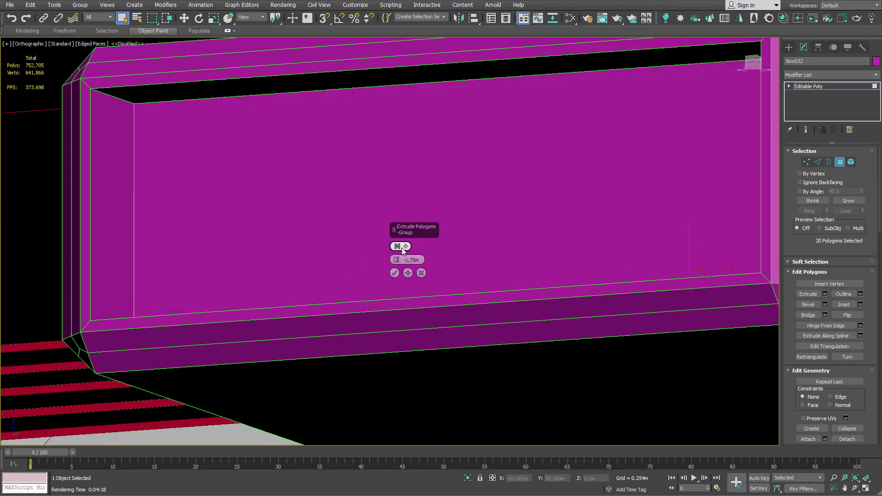
pyautogui.click(402, 248)
pyautogui.click(421, 275)
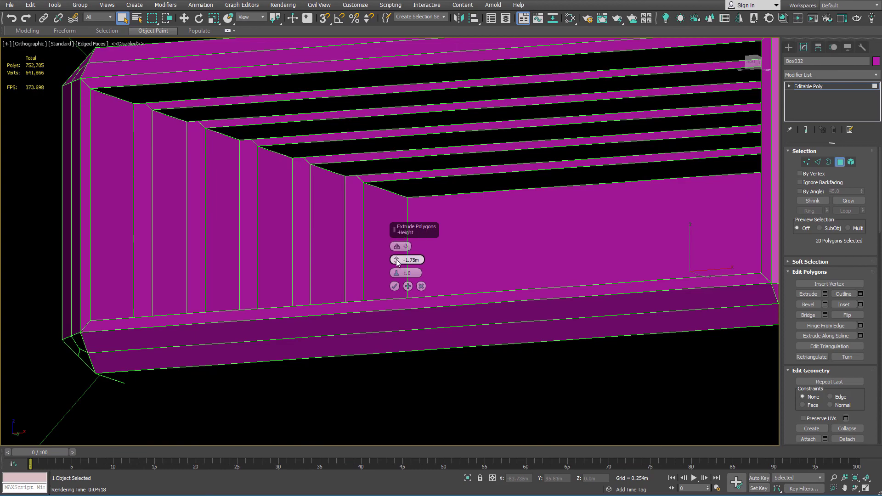
pyautogui.moveTo(397, 261); pyautogui.dragTo(396, 228)
pyautogui.moveTo(387, 9); pyautogui.dragTo(407, 135)
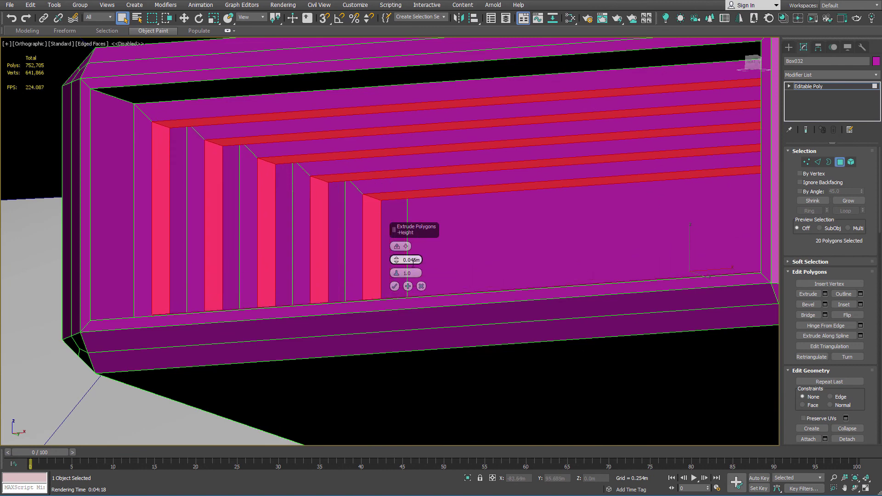
pyautogui.click(395, 286)
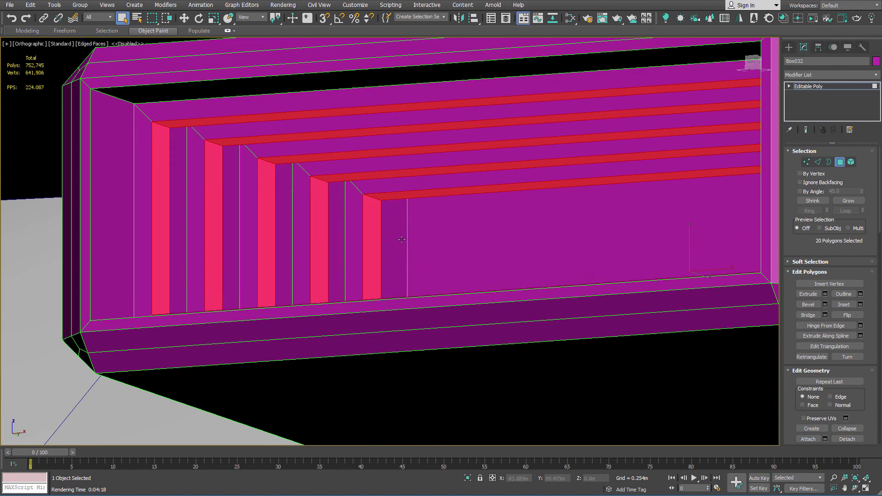
pyautogui.press('4')
# Examine the ribbed box with and without edged faces, and check how it sits in the hull recess
pyautogui.scroll(-2, 414, 214)
pyautogui.press('F4')
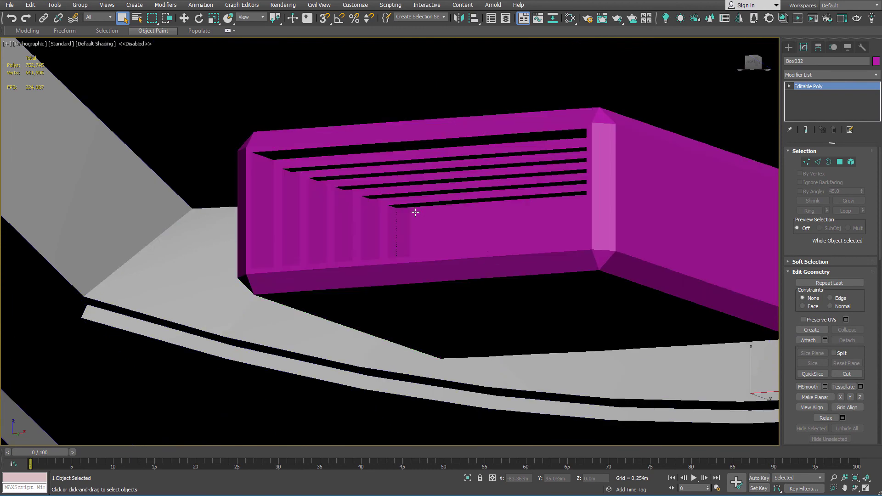
pyautogui.scroll(-6, 415, 213)
pyautogui.moveTo(416, 212)
pyautogui.keyDown('alt'); pyautogui.mouseDown(button='middle')
pyautogui.moveTo(428, 138)
pyautogui.moveTo(502, 210)
pyautogui.moveTo(493, 200)
pyautogui.mouseUp(button='middle'); pyautogui.keyUp('alt')
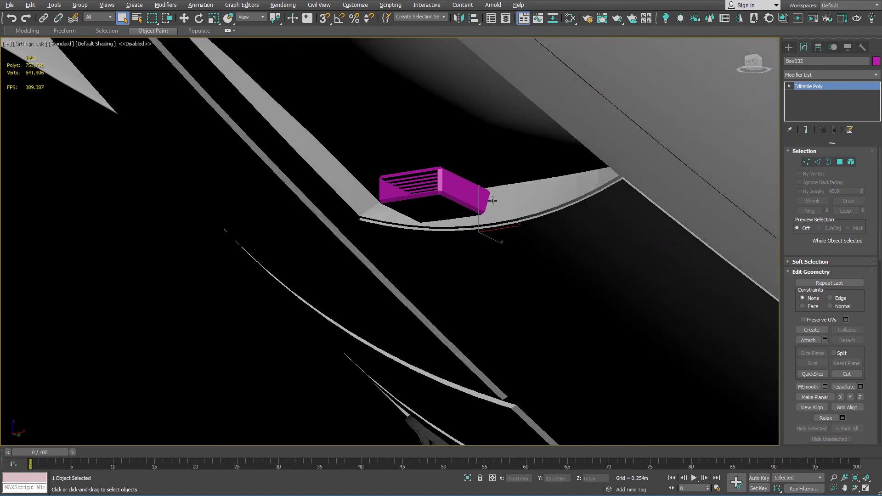
pyautogui.scroll(10, 493, 200)
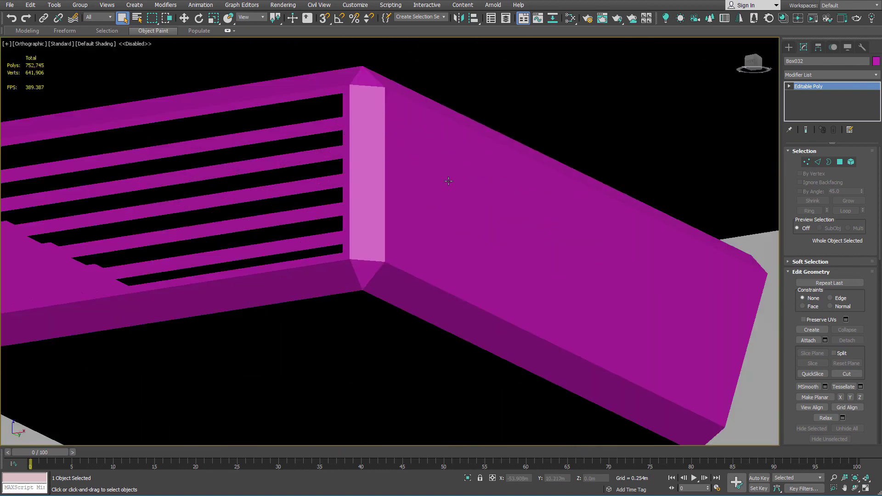
pyautogui.press('F4')
pyautogui.scroll(-4, 453, 184)
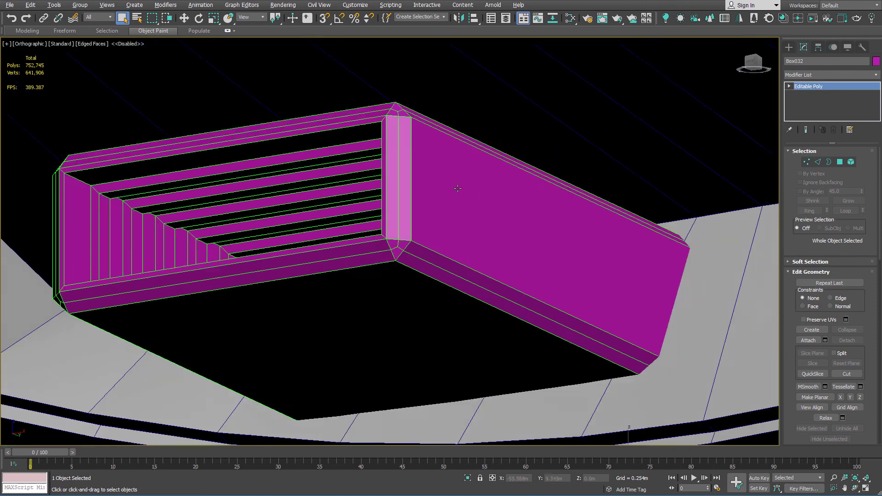
pyautogui.keyDown('alt'); pyautogui.moveTo(458, 189); pyautogui.dragTo(422, 179, button='middle'); pyautogui.keyUp('alt')
pyautogui.scroll(-8, 272, 134)
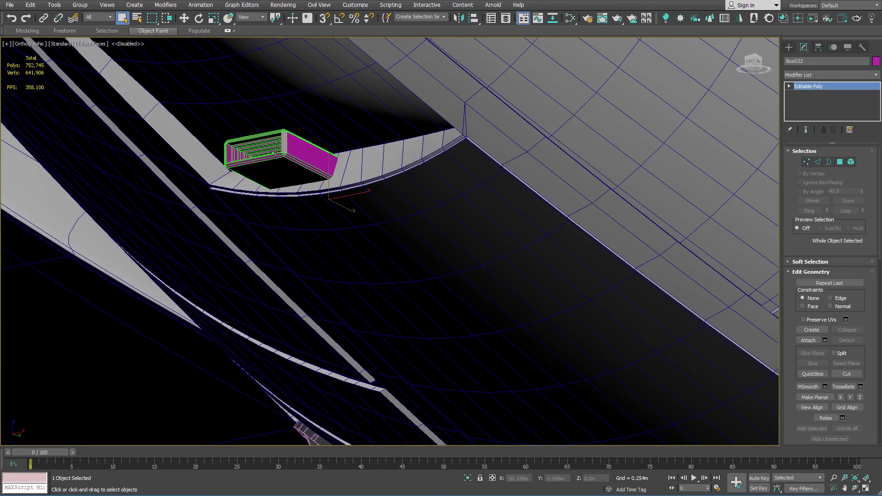
pyautogui.keyDown('alt'); pyautogui.moveTo(324, 170); pyautogui.dragTo(277, 179, button='middle'); pyautogui.keyUp('alt')
pyautogui.moveTo(215, 200); pyautogui.dragTo(412, 160, button='middle')
pyautogui.keyDown('alt'); pyautogui.moveTo(321, 175); pyautogui.dragTo(309, 194, button='middle'); pyautogui.keyUp('alt')
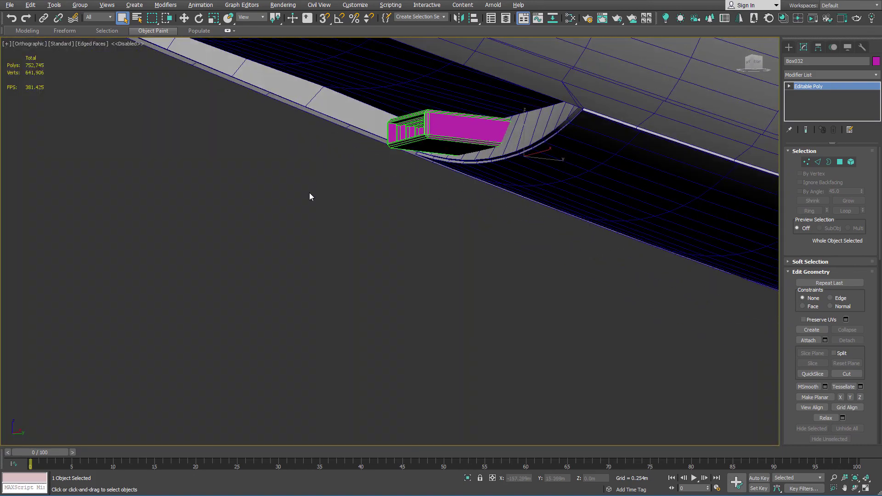
pyautogui.keyDown('alt'); pyautogui.moveTo(241, 247); pyautogui.dragTo(443, 138, button='middle'); pyautogui.keyUp('alt')
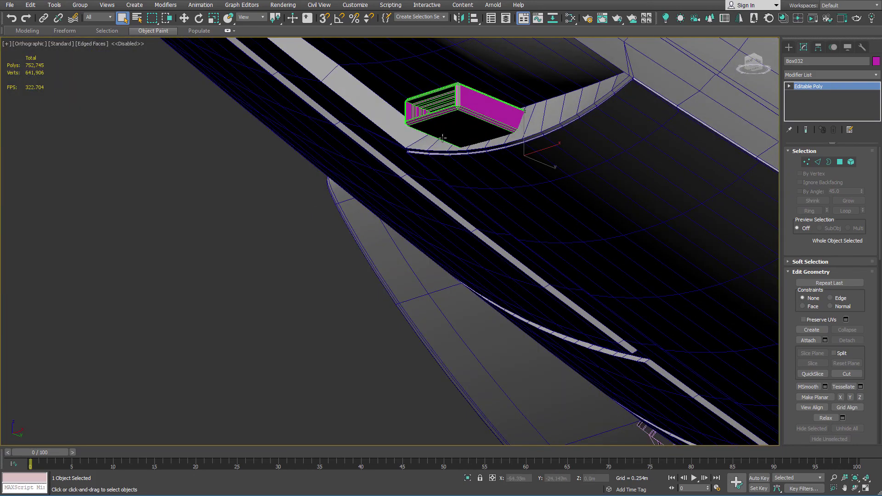
pyautogui.scroll(-5, 163, 312)
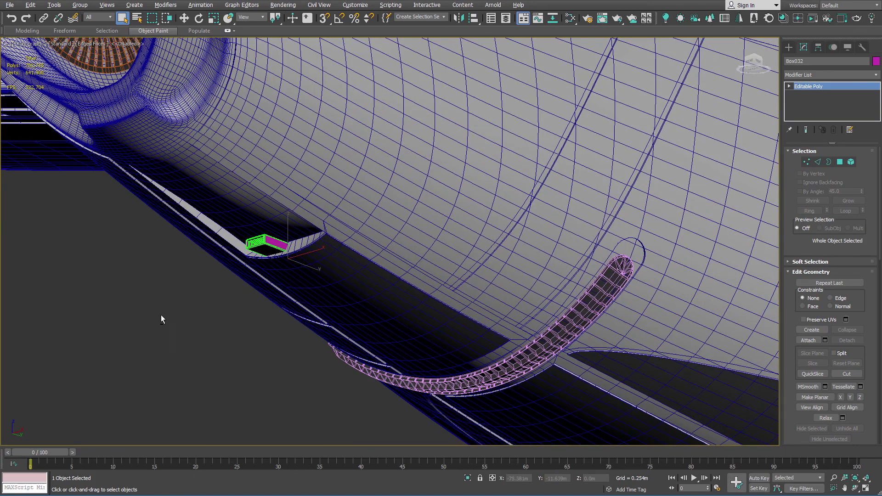
# Create a tall box below the hull, about 0.94 m by 0.94 m and 5.9 m high
pyautogui.rightClick(97, 351)
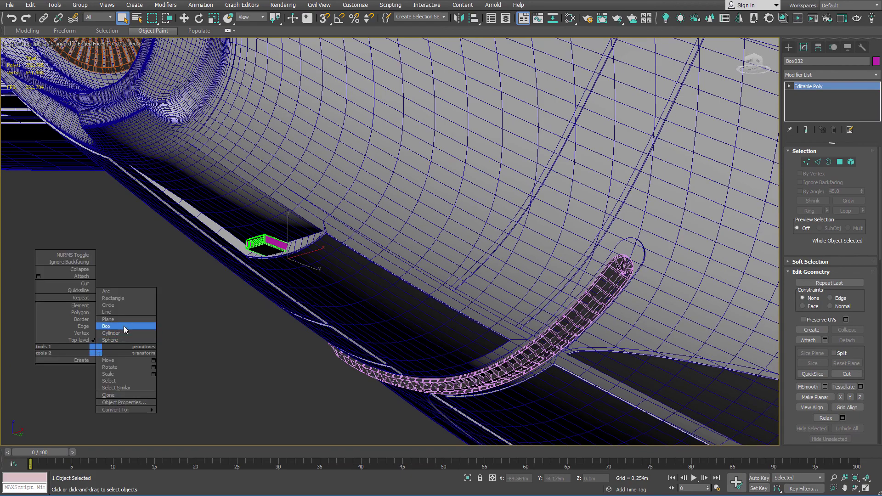
pyautogui.click(106, 326)
pyautogui.scroll(-6, 169, 337)
pyautogui.keyDown('alt'); pyautogui.moveTo(167, 367); pyautogui.dragTo(147, 384, button='middle'); pyautogui.keyUp('alt')
pyautogui.moveTo(153, 384); pyautogui.dragTo(157, 384)
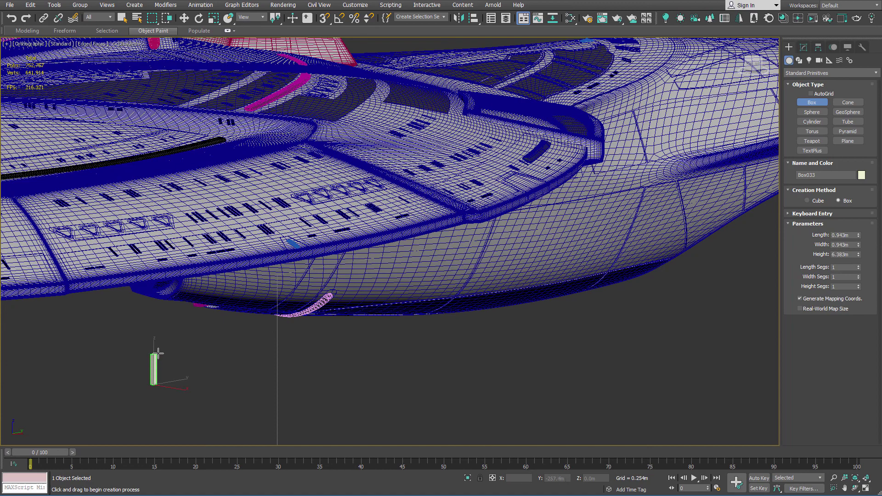
pyautogui.click(157, 355)
pyautogui.rightClick(174, 348)
# Add the ribbed box in the hull recess to the selection and isolate it together with the new box
pyautogui.keyDown('alt'); pyautogui.moveTo(173, 348); pyautogui.dragTo(249, 267, button='middle'); pyautogui.keyUp('alt')
pyautogui.scroll(15, 349, 293)
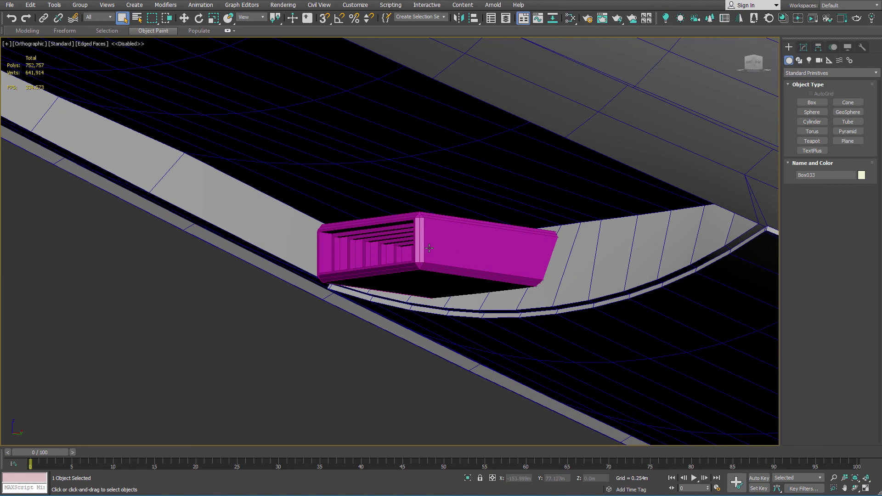
pyautogui.keyDown('ctrl'); pyautogui.click(429, 248); pyautogui.keyUp('ctrl')
pyautogui.rightClick(429, 248)
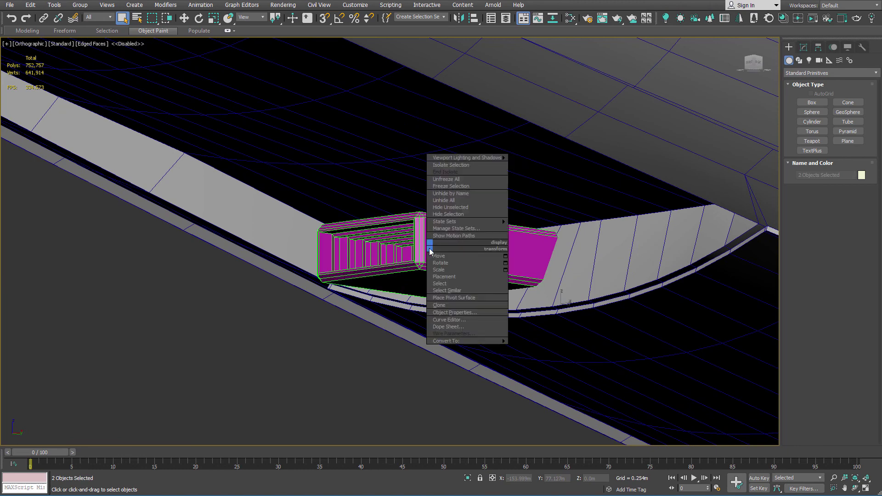
pyautogui.click(457, 165)
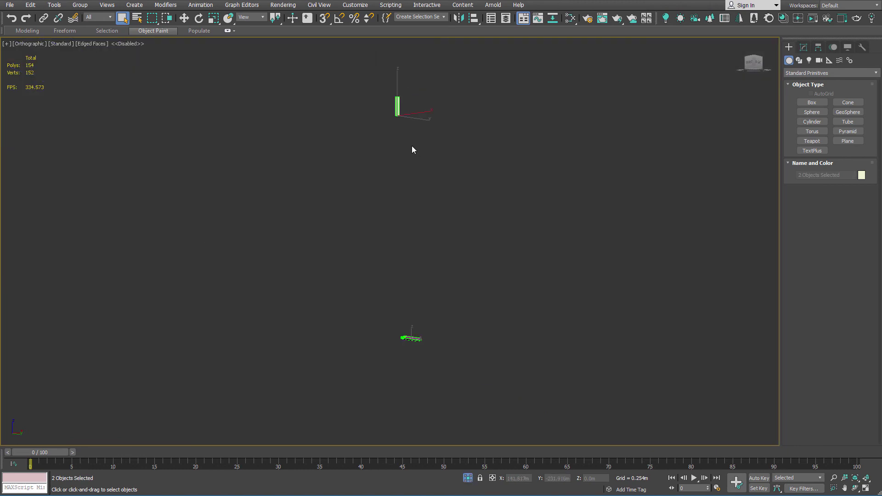
# Align the tall box to the ribbed box, center to center in X, Y and Z position
pyautogui.click(398, 106)
pyautogui.hotkey('alt', 'a')
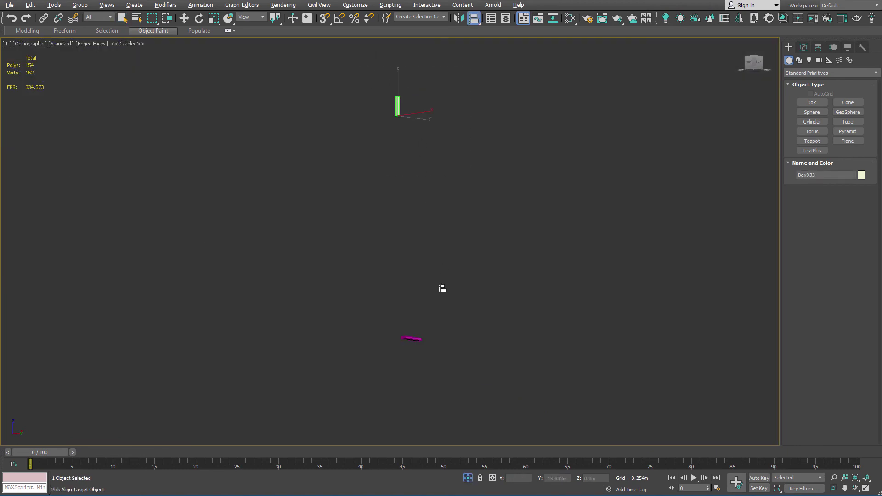
pyautogui.click(408, 339)
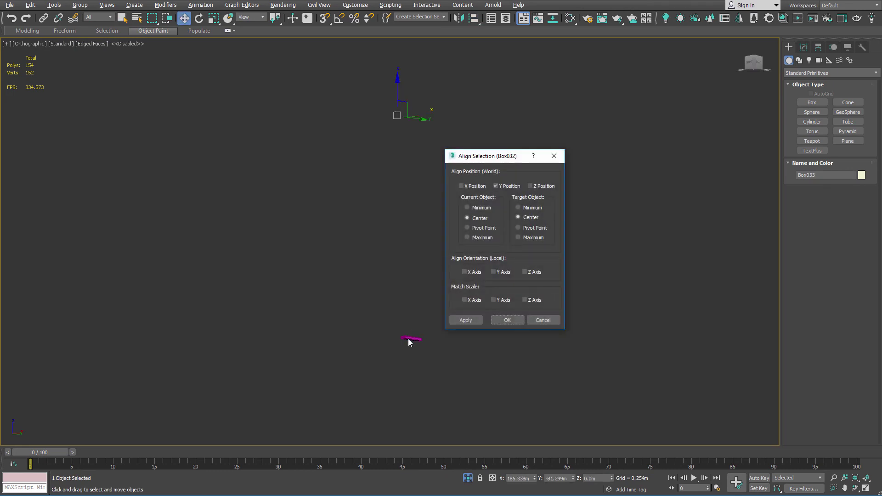
pyautogui.click(472, 185)
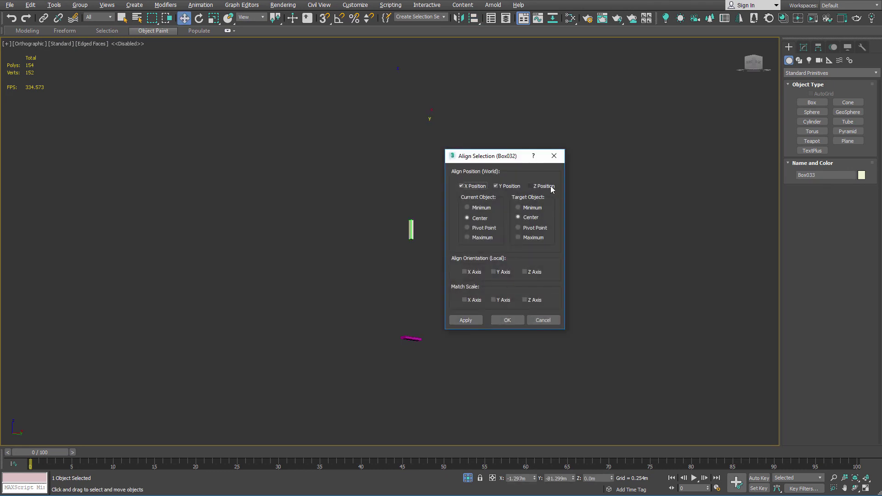
pyautogui.click(550, 186)
pyautogui.click(508, 320)
# Viewing from below, move the tall box near one end of the ribbed box, to about X -1.6 m and Y -84.35 m
pyautogui.scroll(5, 453, 351)
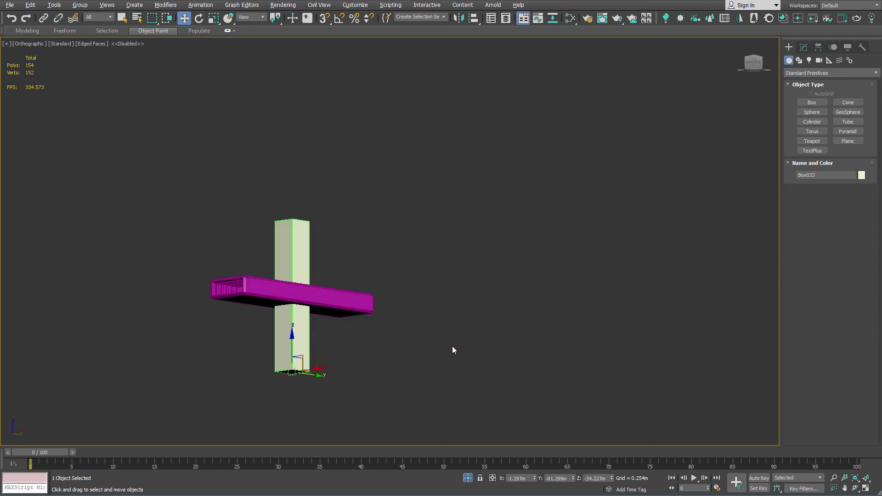
pyautogui.keyDown('alt'); pyautogui.moveTo(453, 351); pyautogui.dragTo(429, 222, button='middle'); pyautogui.keyUp('alt')
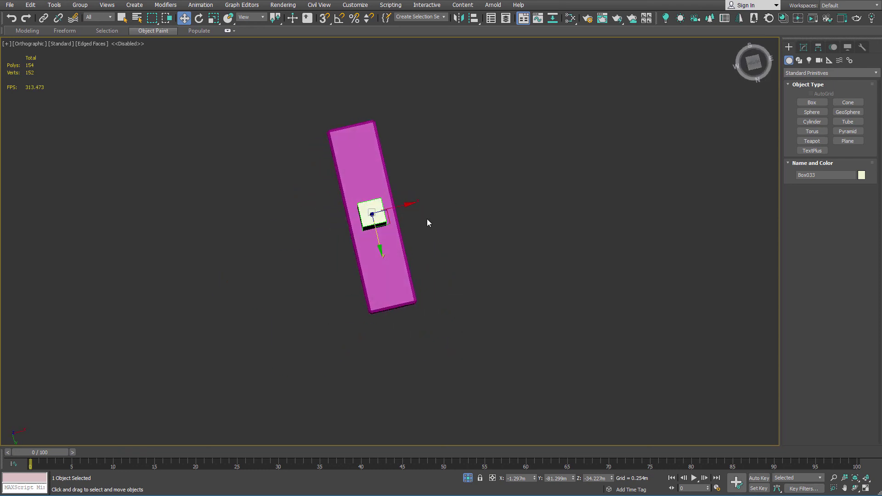
pyautogui.click(751, 65)
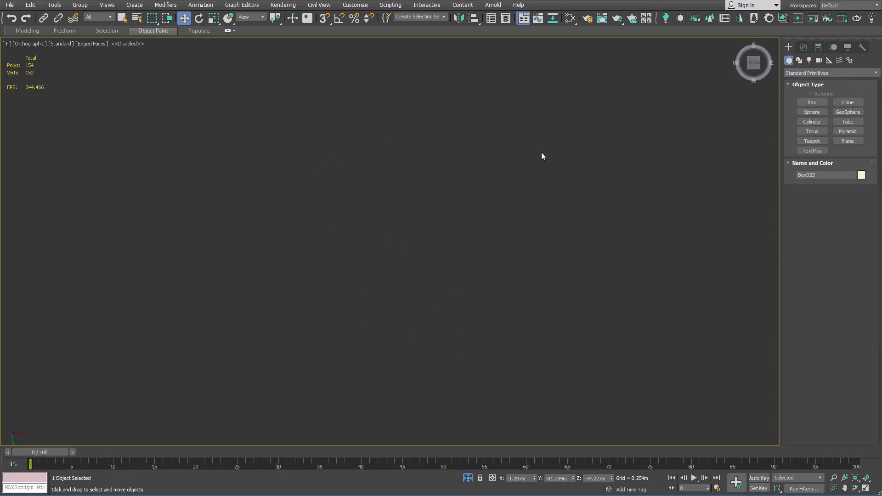
pyautogui.press('z')
pyautogui.scroll(-6, 498, 179)
pyautogui.moveTo(492, 225); pyautogui.dragTo(482, 87)
pyautogui.scroll(2, 487, 92)
# Set both the length and the width of the tall box to 0.2 m
pyautogui.click(804, 48)
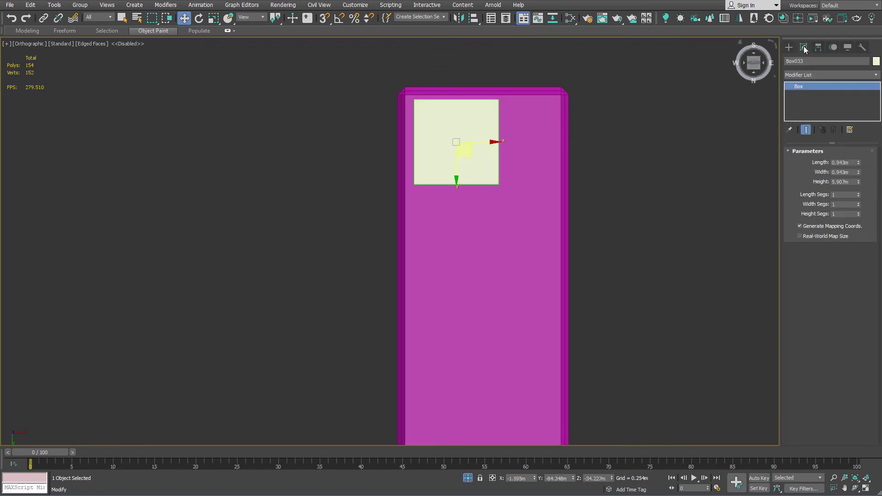
pyautogui.moveTo(858, 164); pyautogui.dragTo(865, 198)
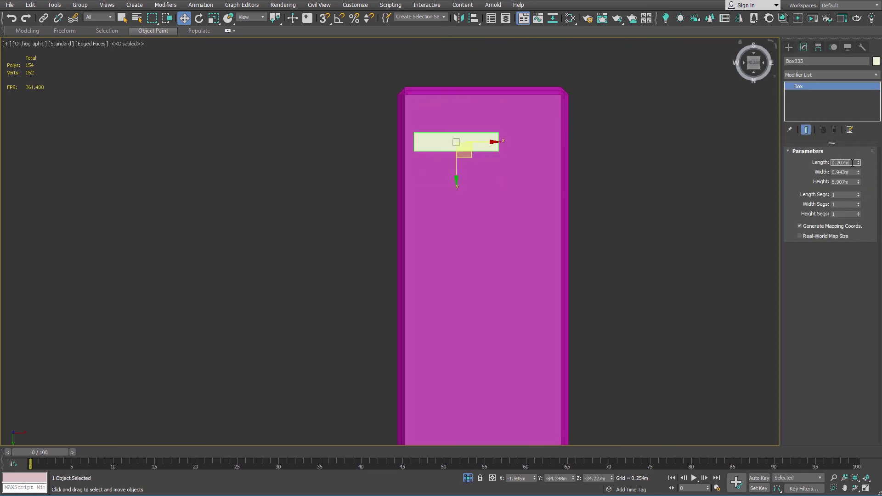
pyautogui.press('BackSpace')
pyautogui.press('Return')
pyautogui.doubleClick(840, 172)
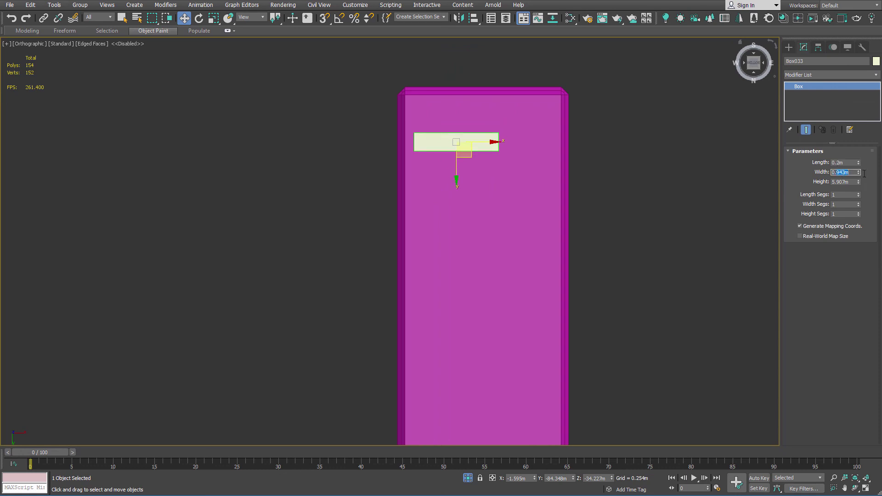
pyautogui.write('0.2')
pyautogui.press('Return')
# Place the tall box near the ribbed box's end corner at about X -1.97 m, Y -84.65 m, and set its width to 0.1 m
pyautogui.moveTo(472, 136); pyautogui.dragTo(494, 166, button='middle')
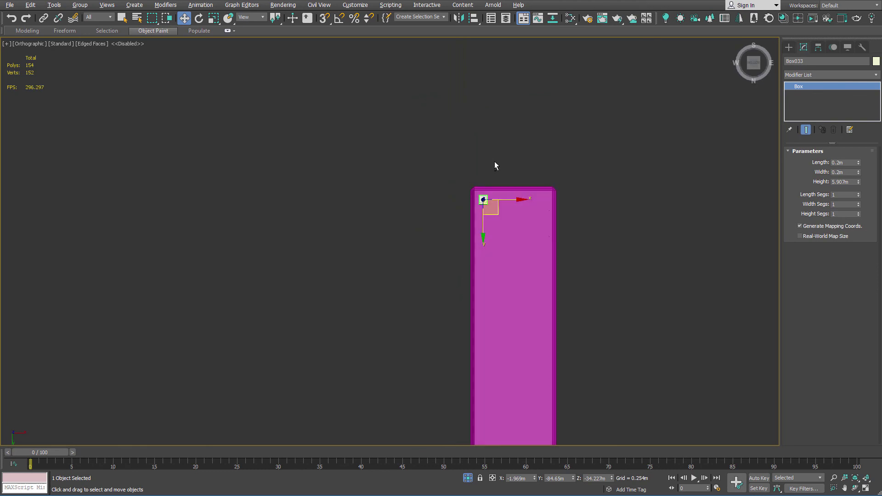
pyautogui.click(756, 64)
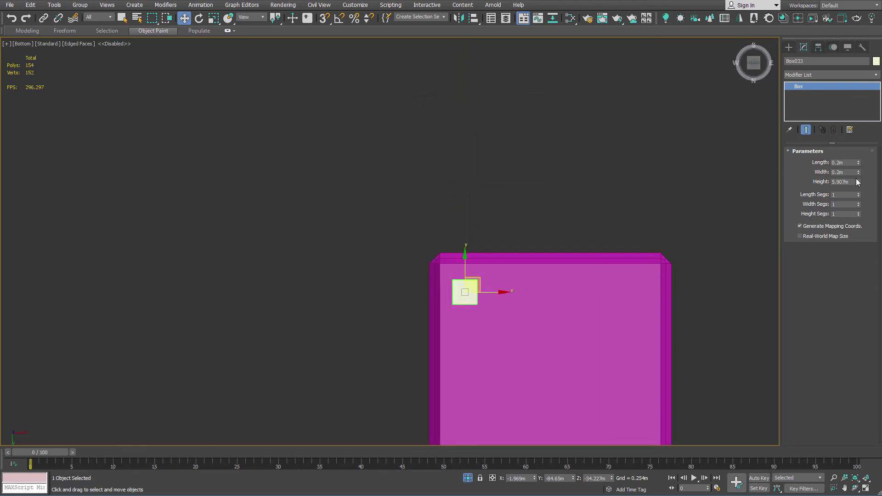
pyautogui.write('0.1')
pyautogui.press('Return')
pyautogui.scroll(2, 684, 180)
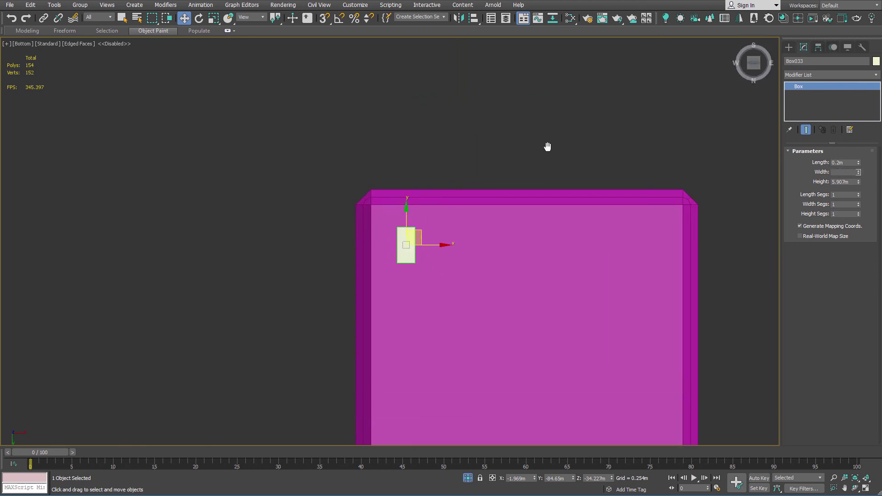
pyautogui.moveTo(684, 180); pyautogui.dragTo(684, 154, button='middle')
# Array the tall bar as copies in one dimension, with a count of 5 and an incremental X move of 0.356 m
pyautogui.click(55, 5)
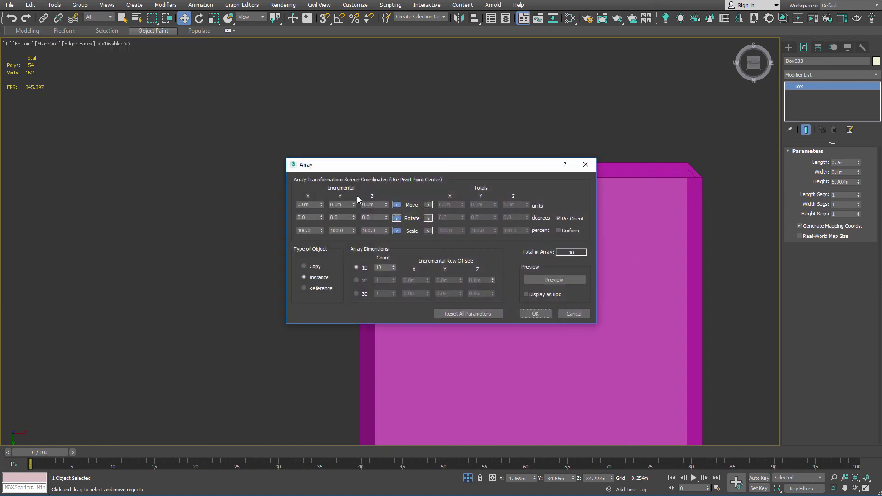
pyautogui.moveTo(410, 162); pyautogui.dragTo(151, 82)
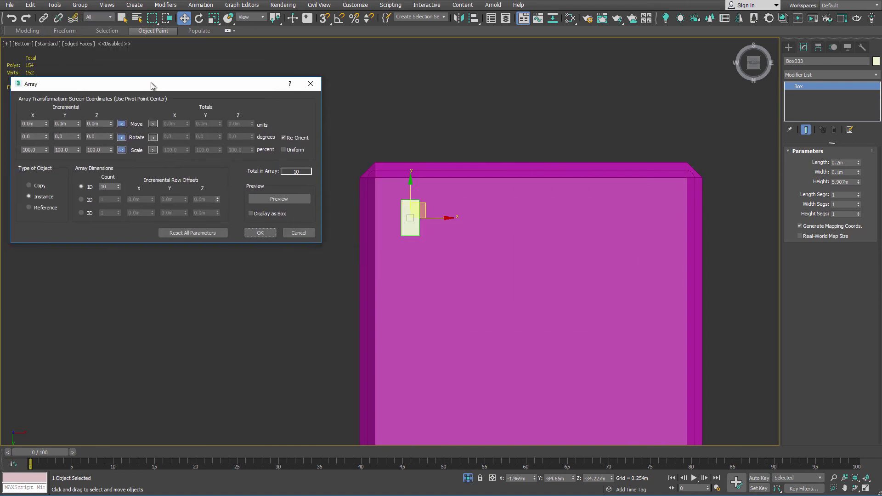
pyautogui.click(285, 200)
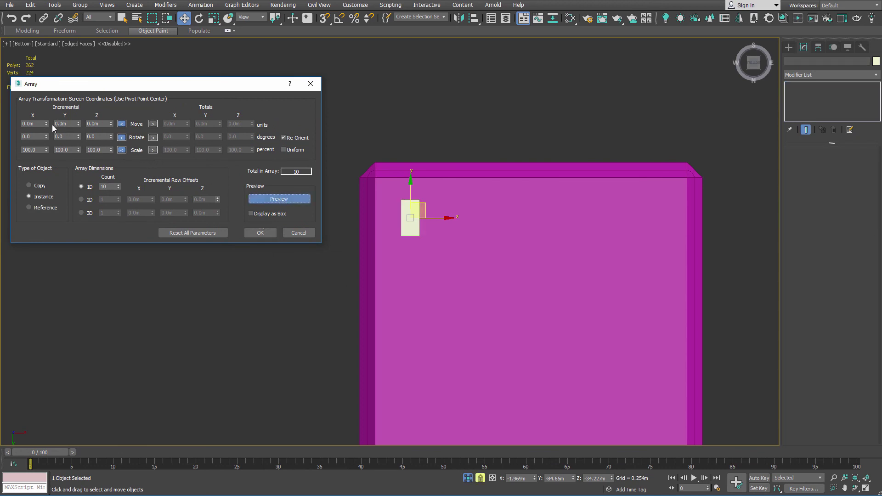
pyautogui.moveTo(46, 127); pyautogui.dragTo(46, 122)
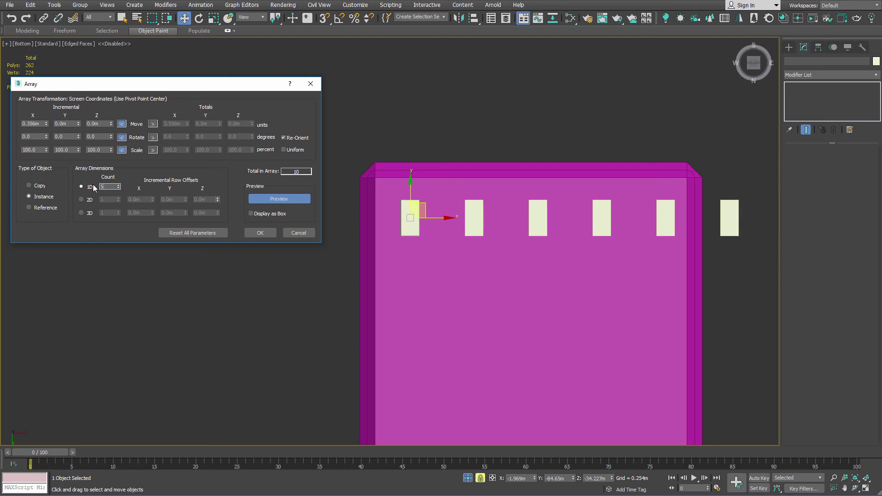
pyautogui.press('Return')
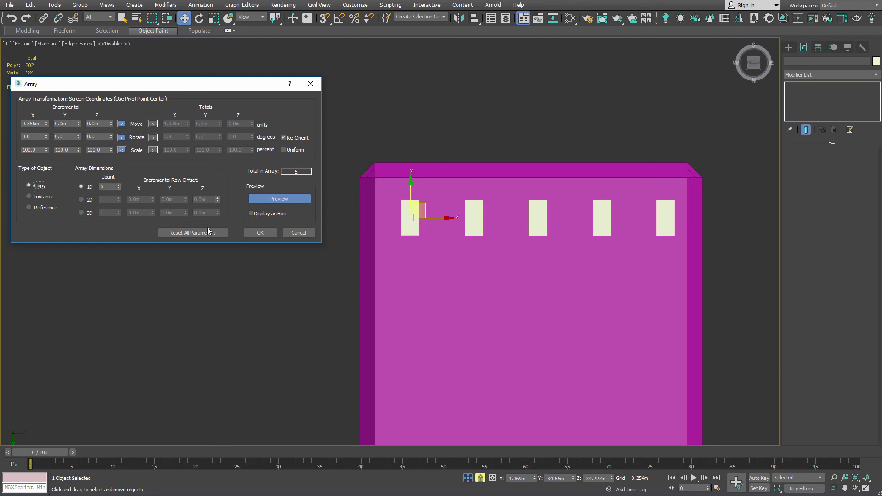
pyautogui.click(256, 235)
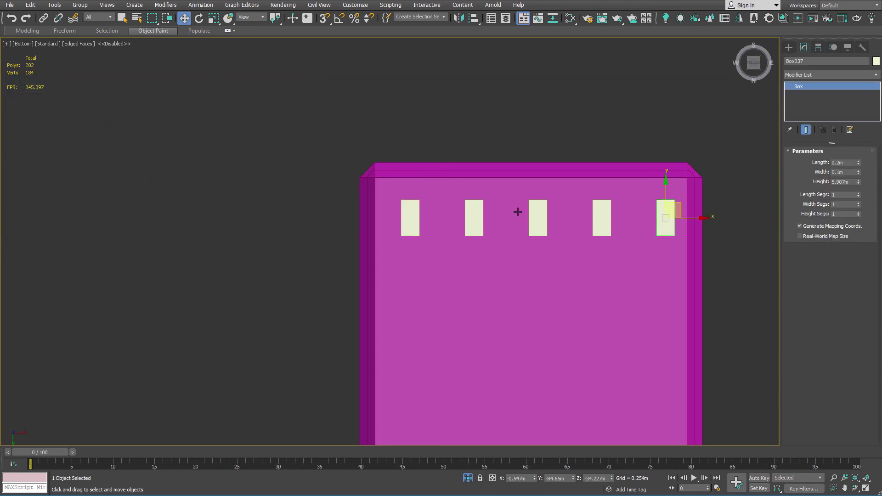
# Select all five vertical bars and shift them together about 0.05 m in the negative X direction
pyautogui.keyDown('ctrl'); pyautogui.click(600, 223); pyautogui.keyUp('ctrl')
pyautogui.keyDown('ctrl'); pyautogui.click(540, 219); pyautogui.keyUp('ctrl')
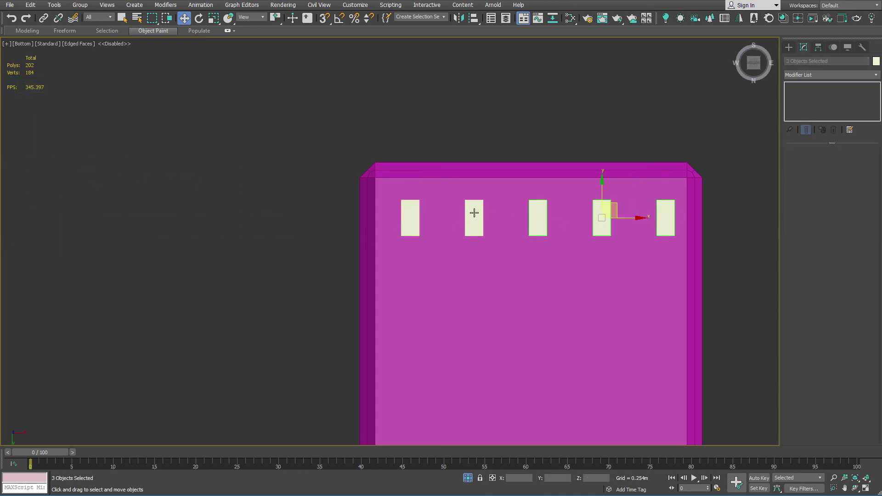
pyautogui.keyDown('ctrl'); pyautogui.click(473, 216); pyautogui.keyUp('ctrl')
pyautogui.keyDown('ctrl'); pyautogui.click(412, 219); pyautogui.keyUp('ctrl')
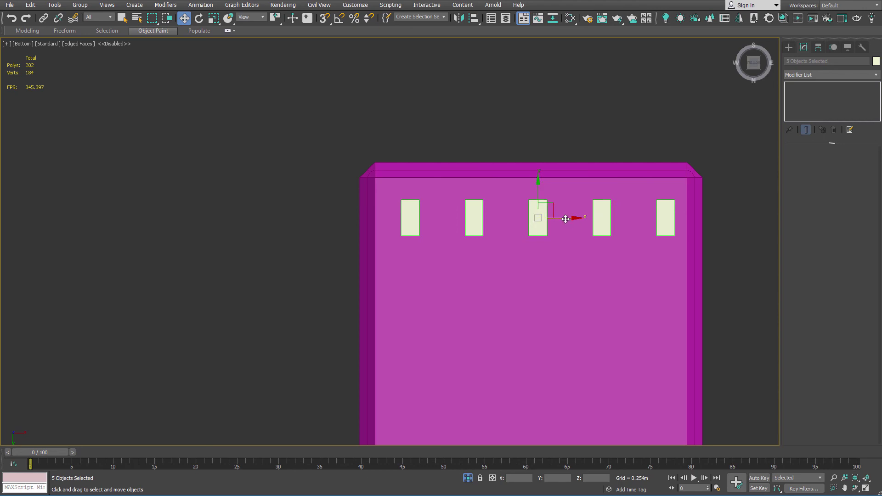
pyautogui.moveTo(565, 217); pyautogui.dragTo(556, 217)
pyautogui.scroll(1, 458, 146)
pyautogui.scroll(-4, 437, 151)
# With angle snap on, rotate a copy of the first vertical bar 90 degrees about Y so it lies horizontally
pyautogui.keyDown('alt'); pyautogui.moveTo(437, 151); pyautogui.dragTo(463, 202, button='middle'); pyautogui.keyUp('alt')
pyautogui.click(429, 202)
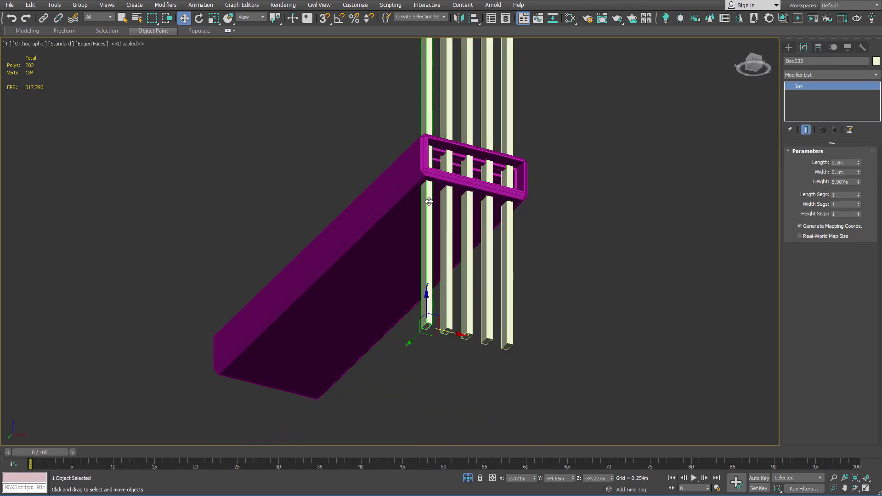
pyautogui.press('e')
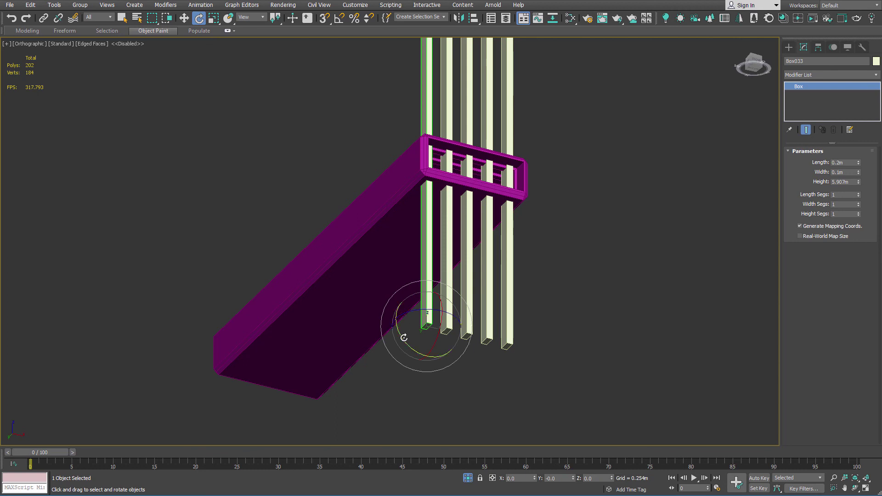
pyautogui.press('a')
pyautogui.keyDown('shift'); pyautogui.moveTo(404, 338); pyautogui.dragTo(368, 321); pyautogui.keyUp('shift')
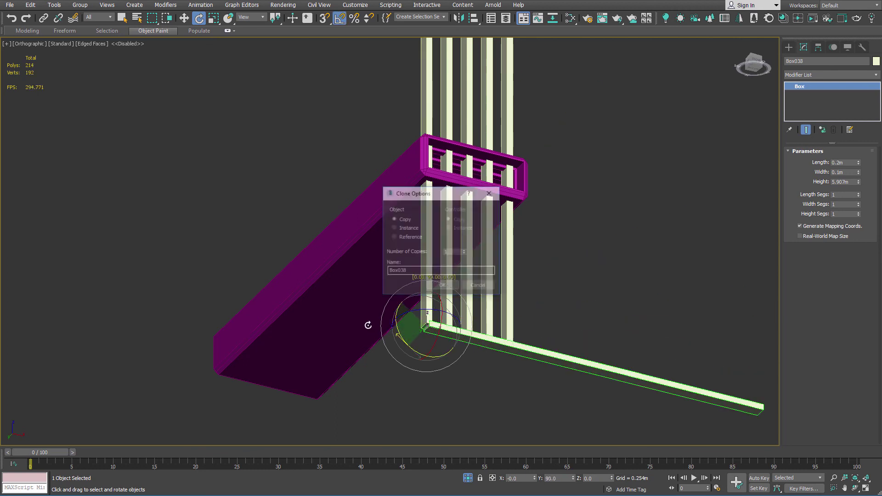
pyautogui.click(441, 286)
# Move the horizontal bar up into the ribbed box and through its side wall, to about X -2.58 m and Z -31.25 m
pyautogui.press('w')
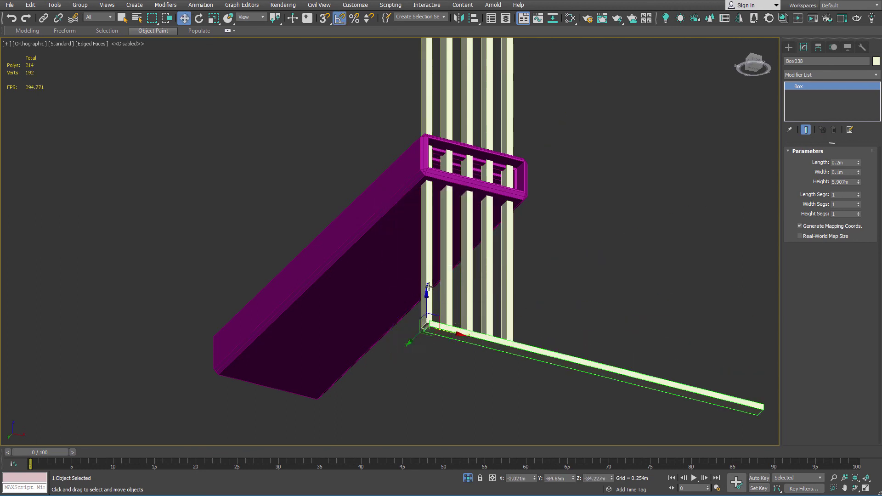
pyautogui.press('l')
pyautogui.scroll(-10, 426, 284)
pyautogui.moveTo(425, 284); pyautogui.dragTo(388, 231, button='middle')
pyautogui.moveTo(388, 210); pyautogui.dragTo(381, 53)
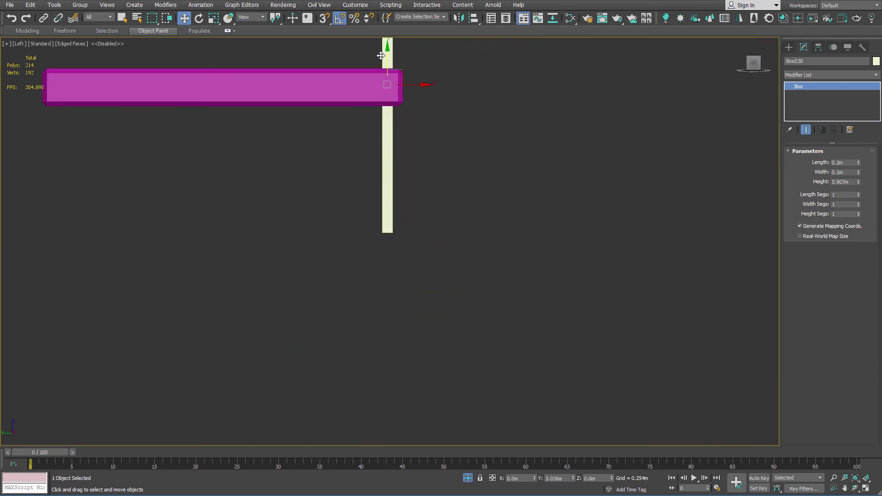
pyautogui.scroll(-2, 456, 103)
pyautogui.keyDown('alt'); pyautogui.moveTo(456, 103); pyautogui.dragTo(334, 69, button='middle'); pyautogui.keyUp('alt')
pyautogui.moveTo(332, 108); pyautogui.dragTo(371, 221, button='middle')
pyautogui.scroll(4, 373, 193)
pyautogui.moveTo(376, 173); pyautogui.dragTo(337, 156)
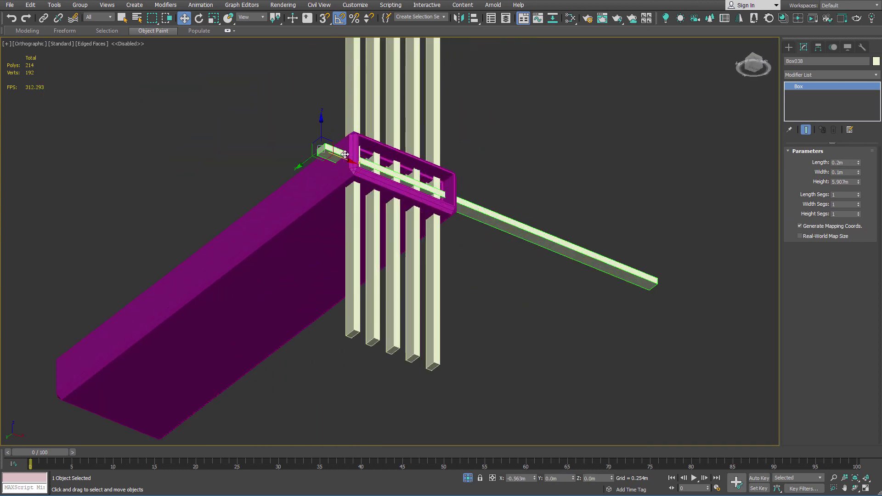
# Raise the horizontal bar within the ribbed box to about Z -31.11 m
pyautogui.press('l')
pyautogui.scroll(-6, 345, 154)
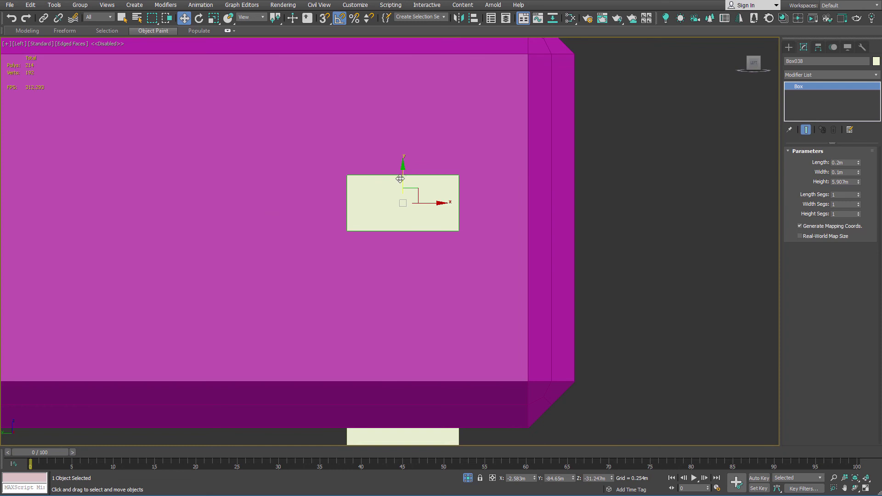
pyautogui.scroll(-5, 400, 179)
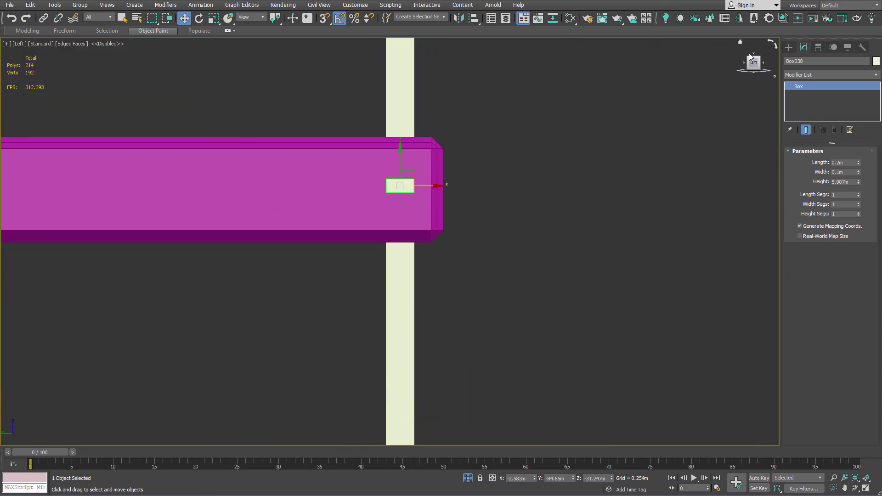
pyautogui.click(755, 57)
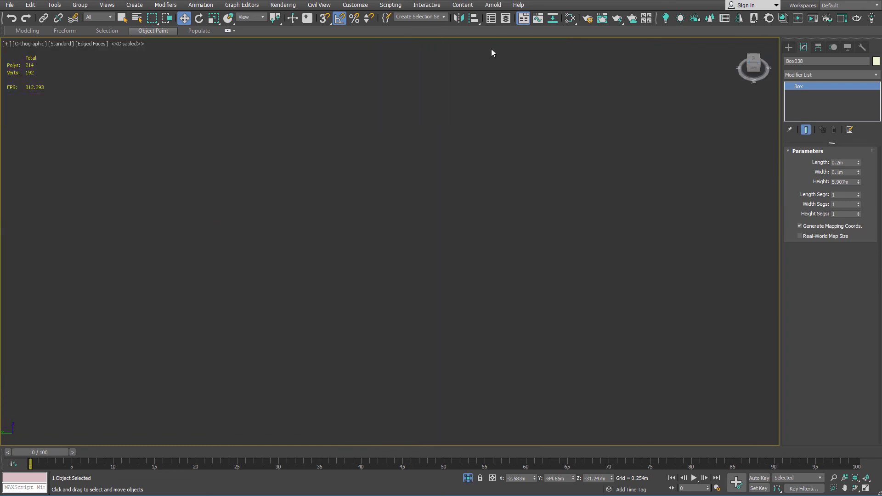
pyautogui.press('z')
pyautogui.moveTo(392, 404); pyautogui.dragTo(349, 262, button='middle')
pyautogui.scroll(5, 349, 261)
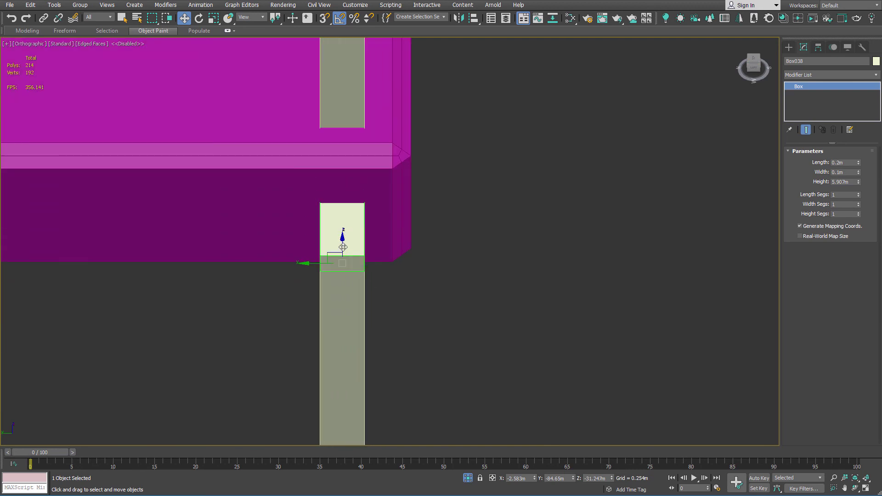
pyautogui.moveTo(345, 244); pyautogui.dragTo(346, 228)
pyautogui.keyDown('alt'); pyautogui.moveTo(343, 236); pyautogui.dragTo(464, 295, button='middle'); pyautogui.keyUp('alt')
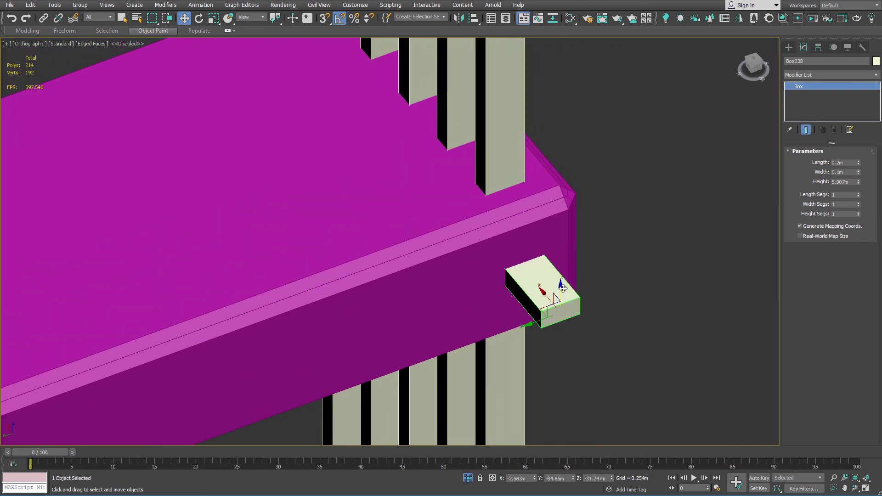
pyautogui.moveTo(562, 288); pyautogui.dragTo(562, 264)
pyautogui.keyDown('alt'); pyautogui.moveTo(563, 264); pyautogui.dragTo(552, 316, button='middle'); pyautogui.keyUp('alt')
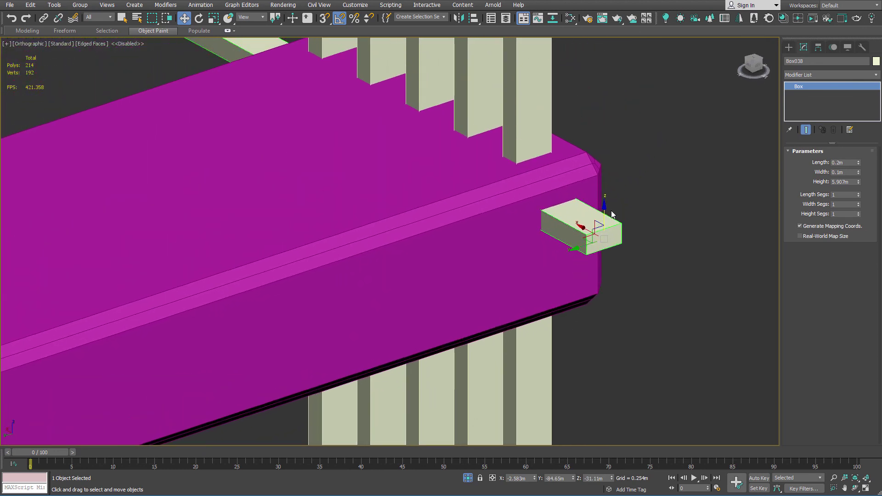
# Make one copy of the horizontal bar below it and lower the copy slightly to widen the gap
pyautogui.keyDown('shift'); pyautogui.moveTo(605, 209); pyautogui.dragTo(612, 260); pyautogui.keyUp('shift')
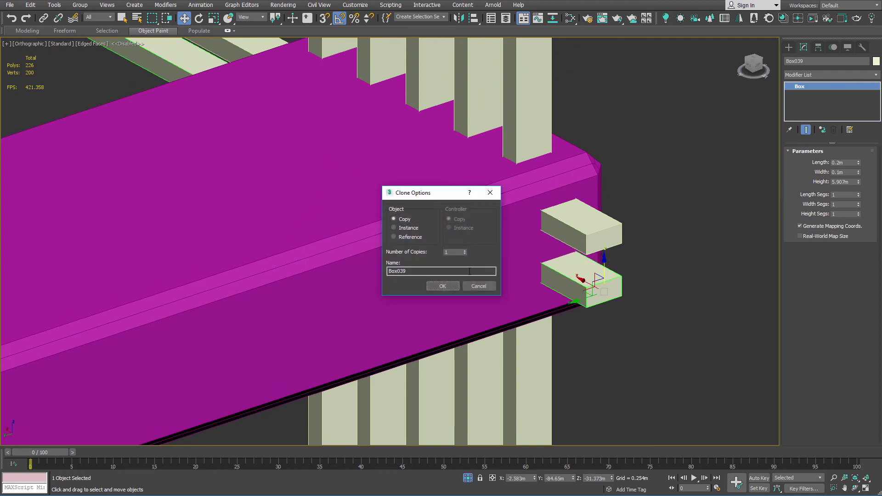
pyautogui.click(455, 284)
pyautogui.press('l')
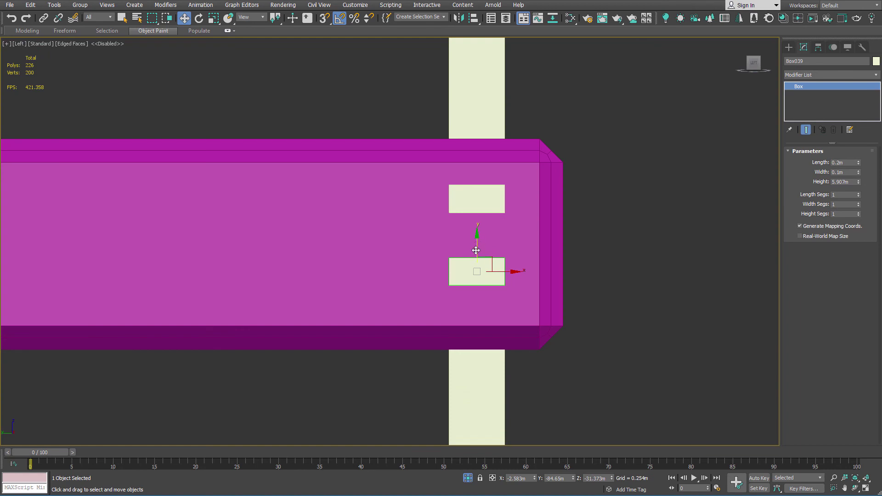
pyautogui.moveTo(477, 250)
pyautogui.mouseDown()
pyautogui.moveTo(473, 261)
pyautogui.moveTo(478, 239)
pyautogui.moveTo(477, 248)
pyautogui.mouseUp()
# Lower the upper horizontal bar by about 0.045 m, to about Z -31.155 m
pyautogui.click(475, 193)
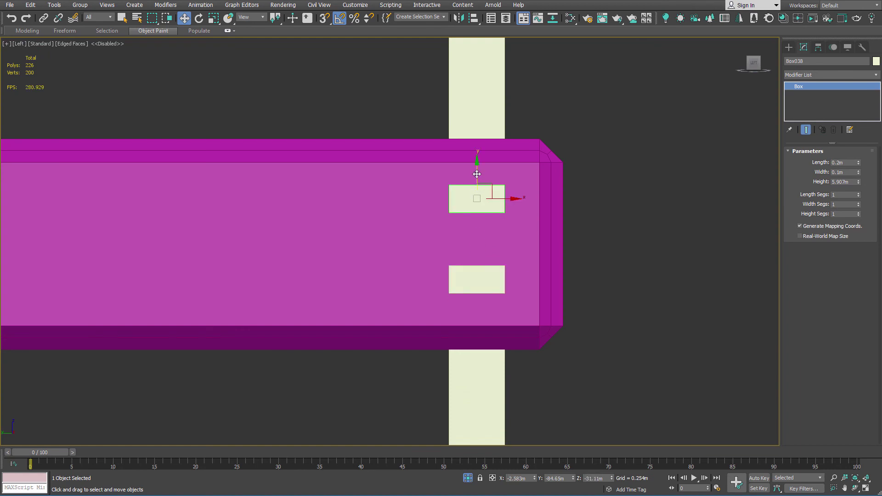
pyautogui.moveTo(477, 174); pyautogui.dragTo(478, 184)
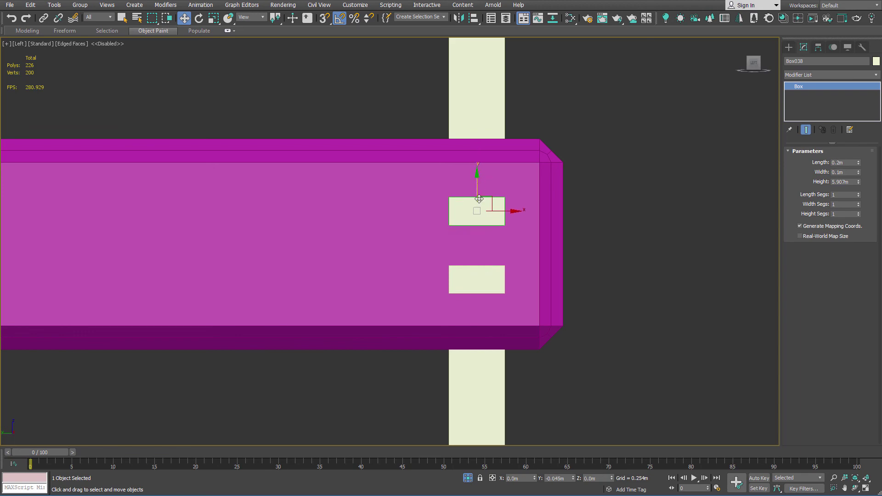
pyautogui.scroll(-4, 480, 230)
pyautogui.keyDown('alt'); pyautogui.moveTo(536, 228); pyautogui.dragTo(498, 254, button='middle'); pyautogui.keyUp('alt')
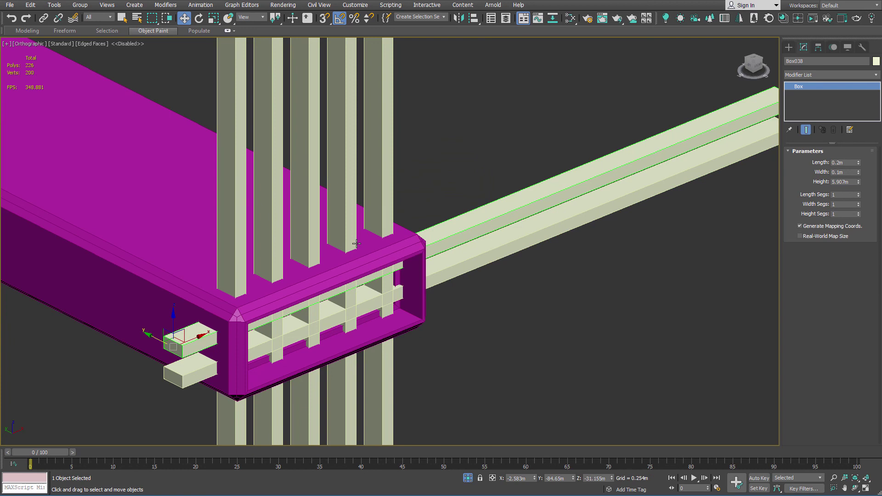
# Convert the upper horizontal bar to an Editable Poly
pyautogui.press('q')
pyautogui.moveTo(206, 237); pyautogui.dragTo(282, 201, button='middle')
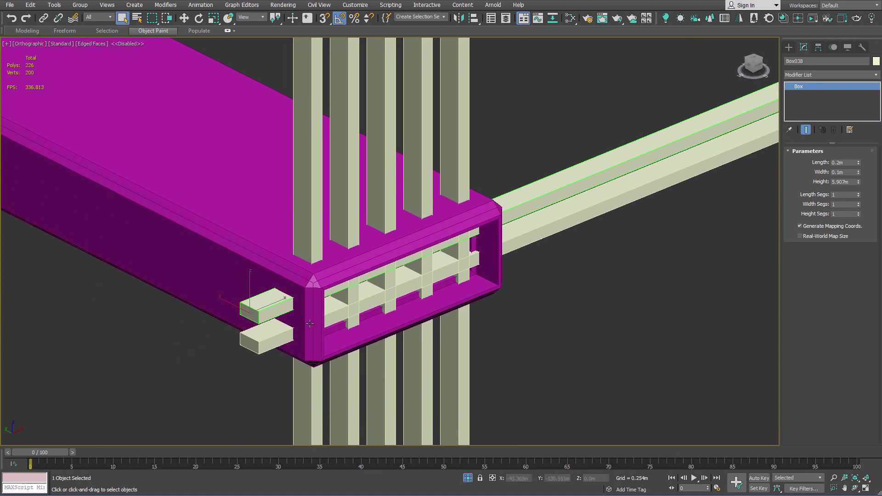
pyautogui.rightClick(254, 308)
pyautogui.moveTo(303, 403)
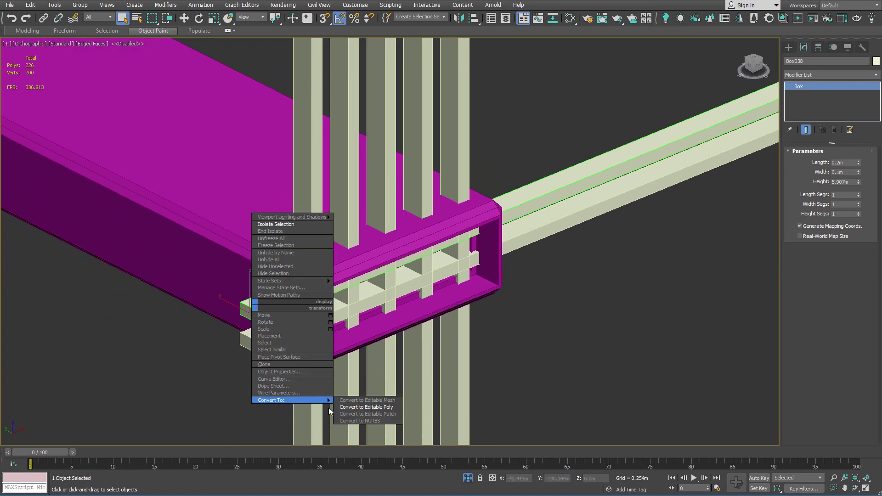
pyautogui.click(366, 407)
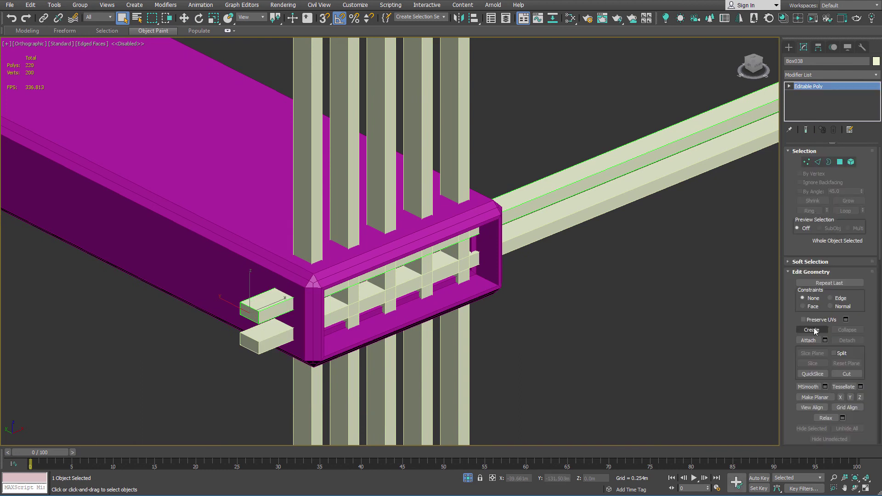
# Attach the lower horizontal bar and all five vertical bars to the upper horizontal bar as one object
pyautogui.click(809, 340)
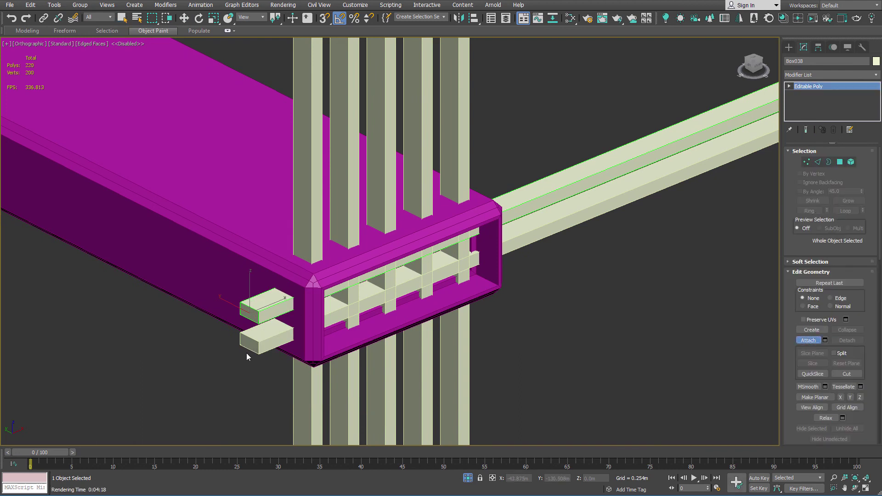
pyautogui.click(257, 341)
pyautogui.click(302, 184)
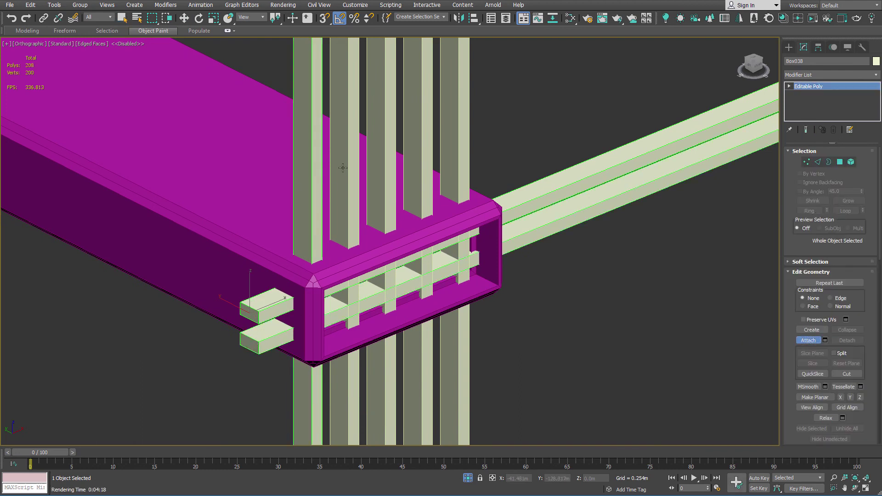
pyautogui.click(346, 167)
pyautogui.click(377, 163)
pyautogui.click(422, 152)
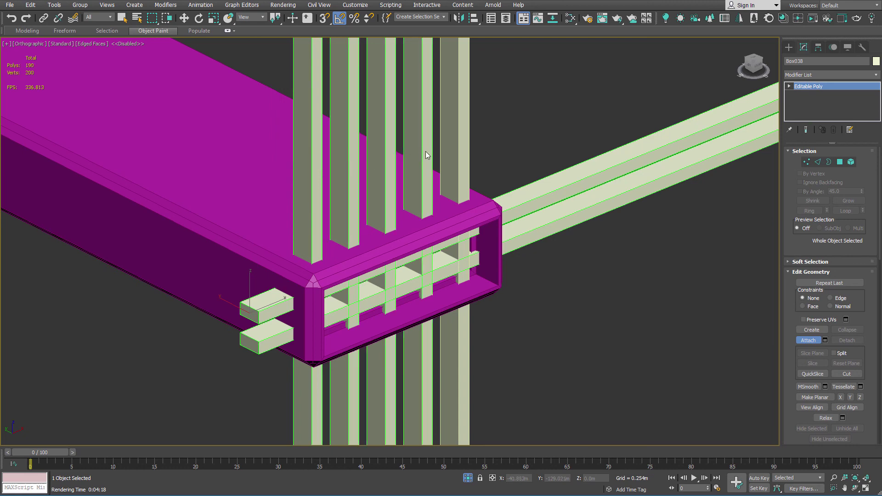
pyautogui.click(461, 155)
pyautogui.rightClick(534, 120)
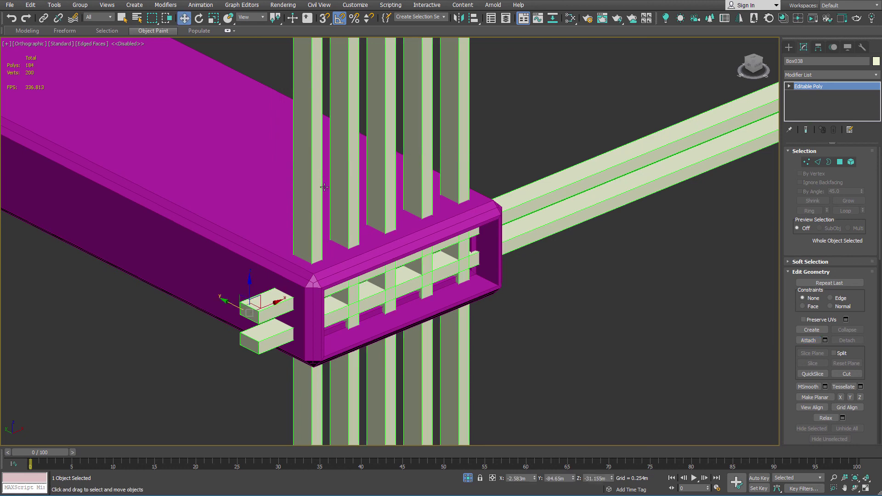
# Try to subtract the joined bars from the ribbed box with a ProBoolean Subtraction
pyautogui.click(789, 48)
pyautogui.click(830, 72)
pyautogui.click(806, 100)
pyautogui.click(812, 151)
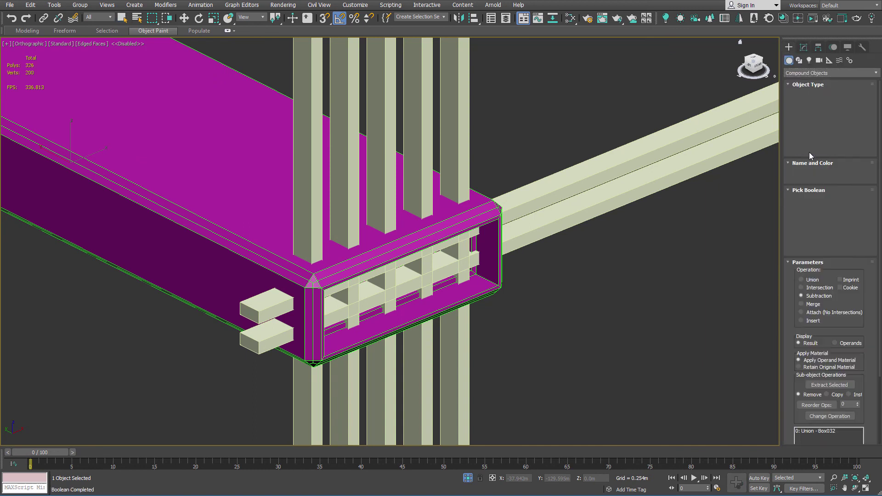
pyautogui.click(823, 202)
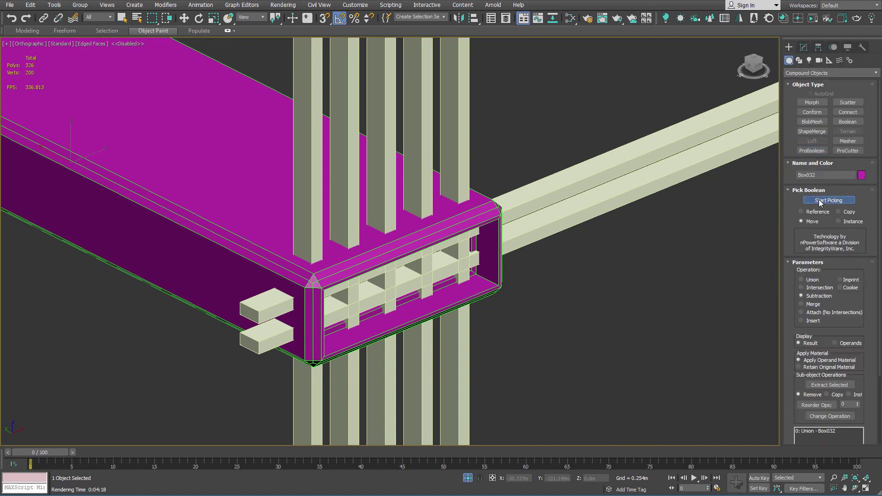
pyautogui.click(565, 186)
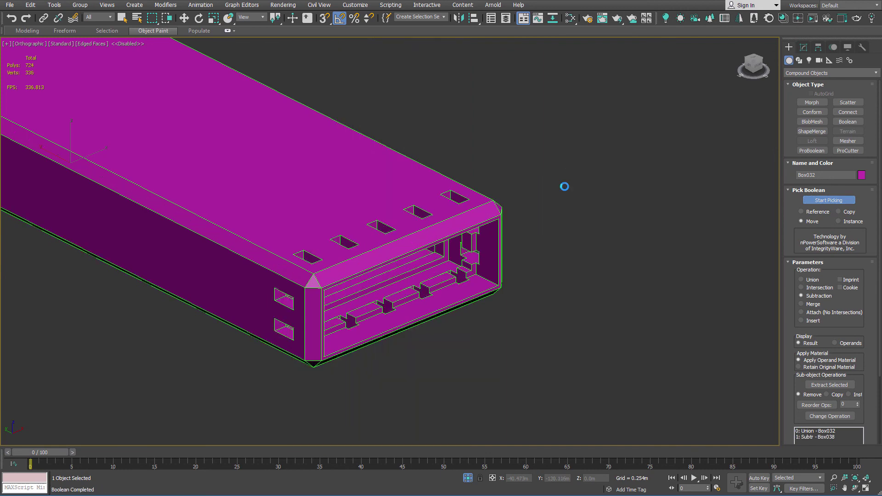
pyautogui.scroll(5, 483, 281)
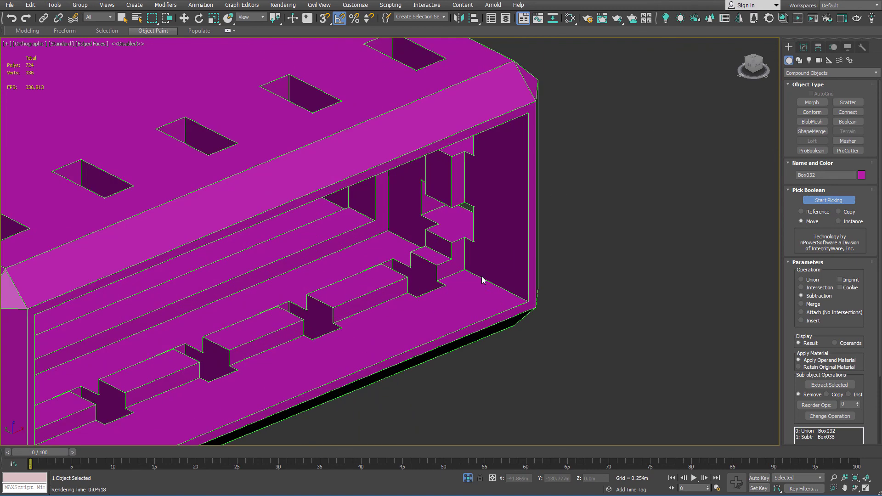
pyautogui.scroll(-3, 410, 253)
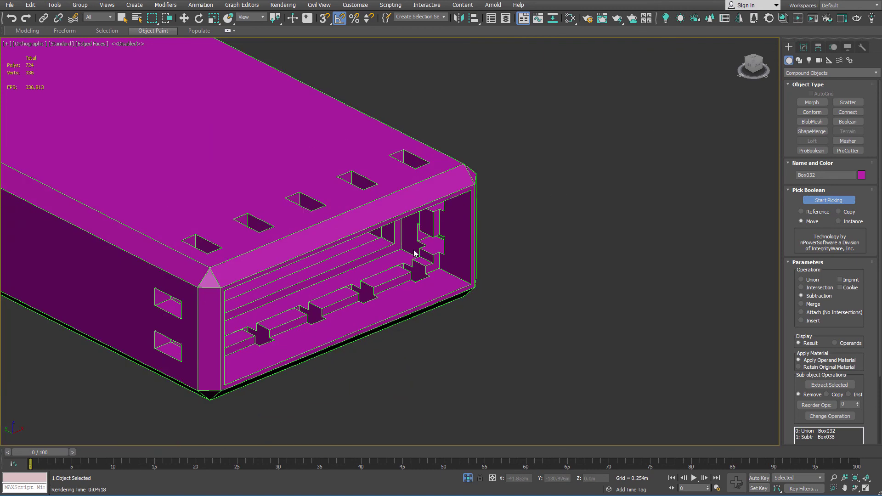
pyautogui.keyDown('alt'); pyautogui.moveTo(412, 253); pyautogui.dragTo(459, 224, button='middle'); pyautogui.keyUp('alt')
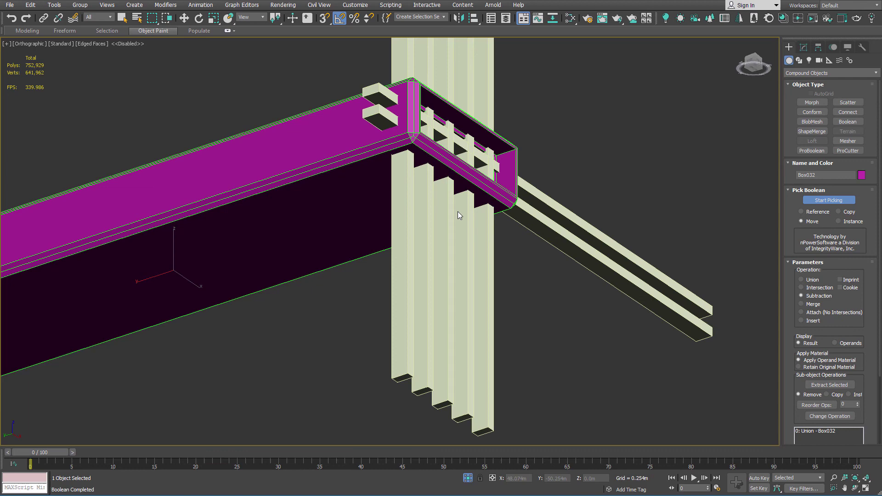
# Scale the joined bars thinner along Y and shift them toward the box's open end, to about Y -84.85 m
pyautogui.keyDown('alt'); pyautogui.moveTo(458, 211); pyautogui.dragTo(296, 99, button='middle'); pyautogui.keyUp('alt')
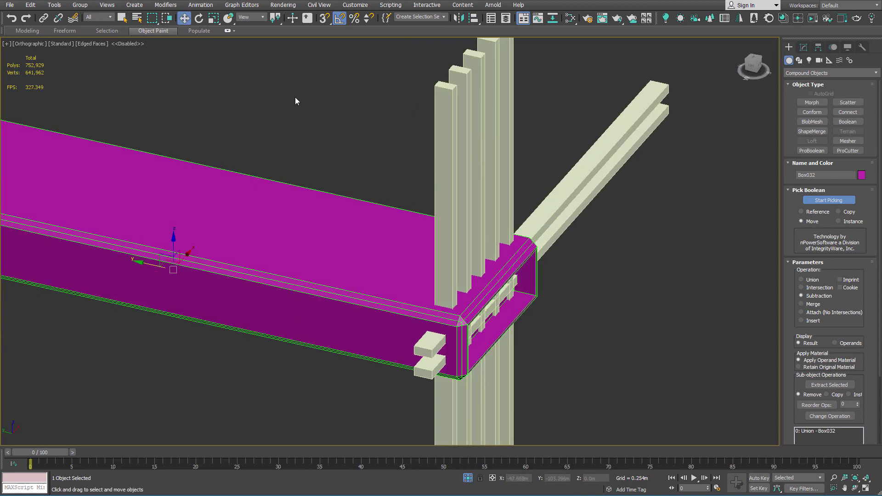
pyautogui.click(444, 119)
pyautogui.press('r')
pyautogui.moveTo(452, 359); pyautogui.dragTo(416, 347)
pyautogui.press('w')
pyautogui.keyDown('alt'); pyautogui.moveTo(406, 351); pyautogui.dragTo(358, 240, button='middle'); pyautogui.keyUp('alt')
pyautogui.scroll(5, 359, 241)
pyautogui.keyDown('alt'); pyautogui.moveTo(411, 206); pyautogui.dragTo(364, 248, button='middle'); pyautogui.keyUp('alt')
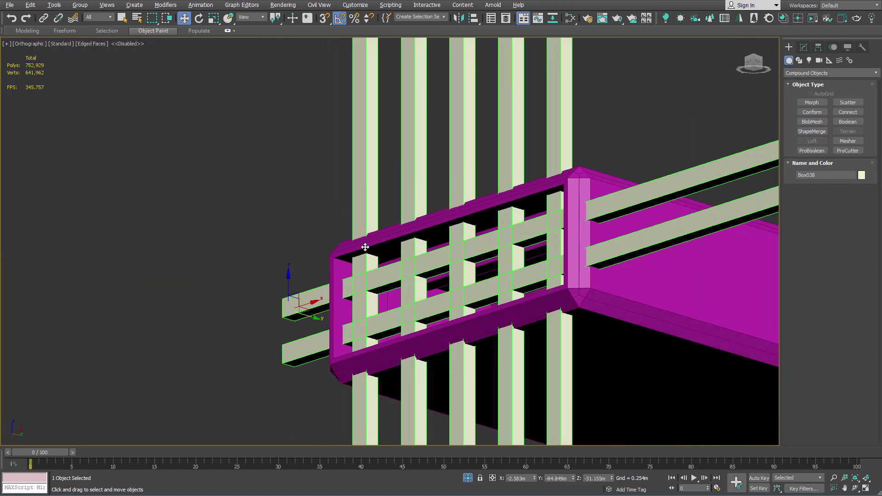
# Shift the joined bars slightly back into the box in a wireframe side view, to about Y -84.806 m
pyautogui.press('l')
pyautogui.press('F3')
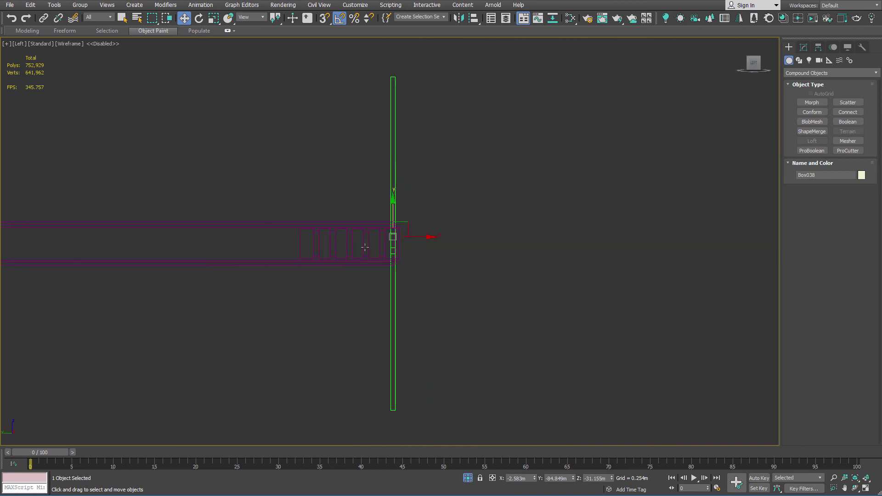
pyautogui.scroll(8, 398, 244)
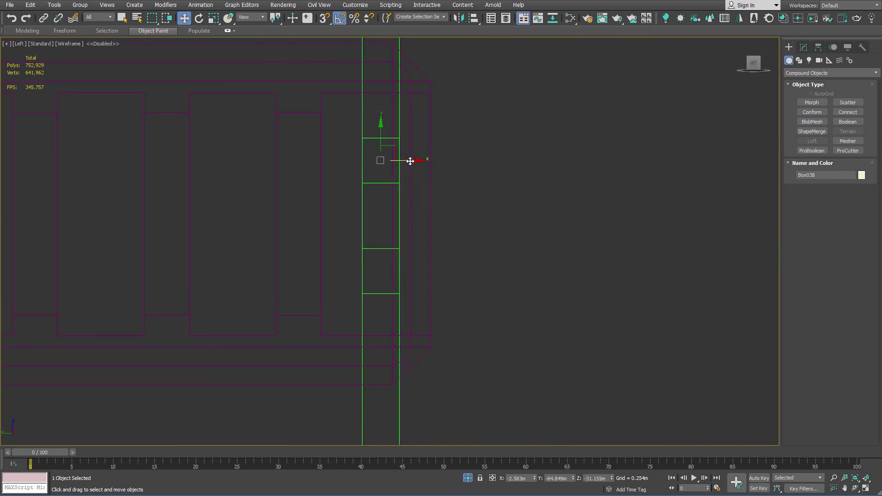
pyautogui.moveTo(403, 160); pyautogui.dragTo(391, 164)
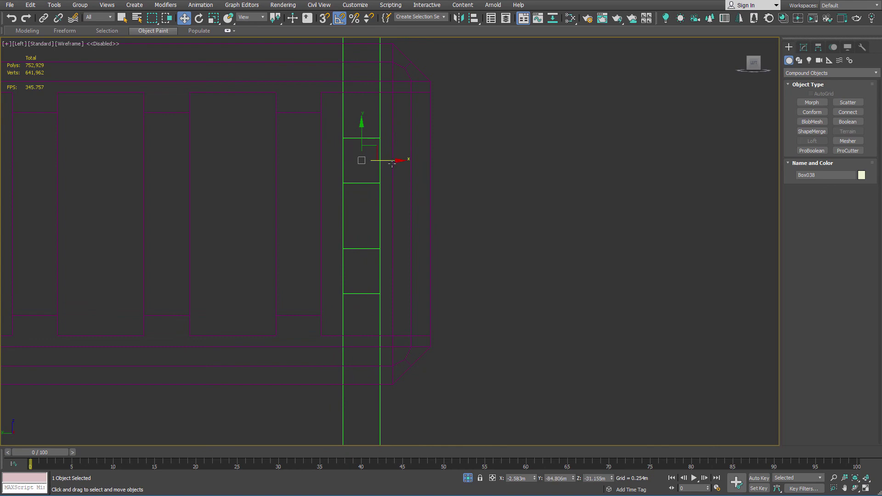
pyautogui.keyDown('alt'); pyautogui.moveTo(391, 164); pyautogui.dragTo(384, 209, button='middle'); pyautogui.keyUp('alt')
# Subtract the thinned bars from the ribbed box with ProBoolean to cut rectangular holes around its open end
pyautogui.press('q')
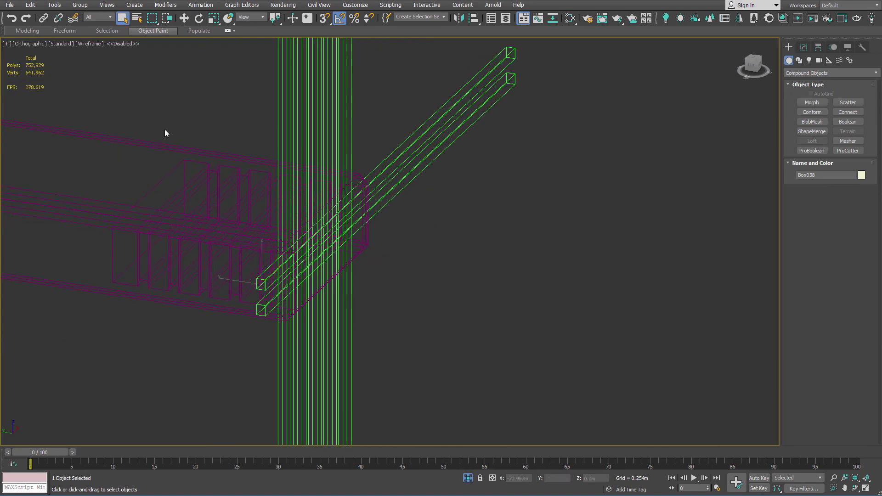
pyautogui.click(183, 161)
pyautogui.press('F3')
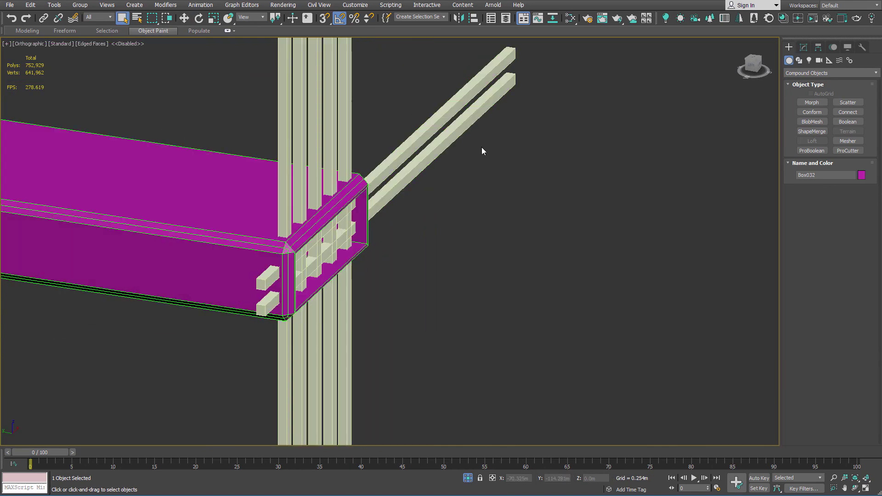
pyautogui.click(810, 150)
pyautogui.click(825, 200)
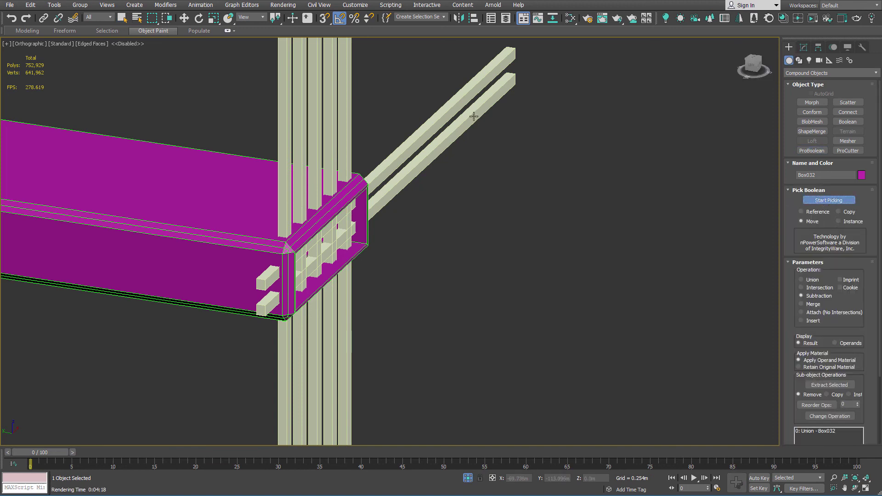
pyautogui.click(463, 128)
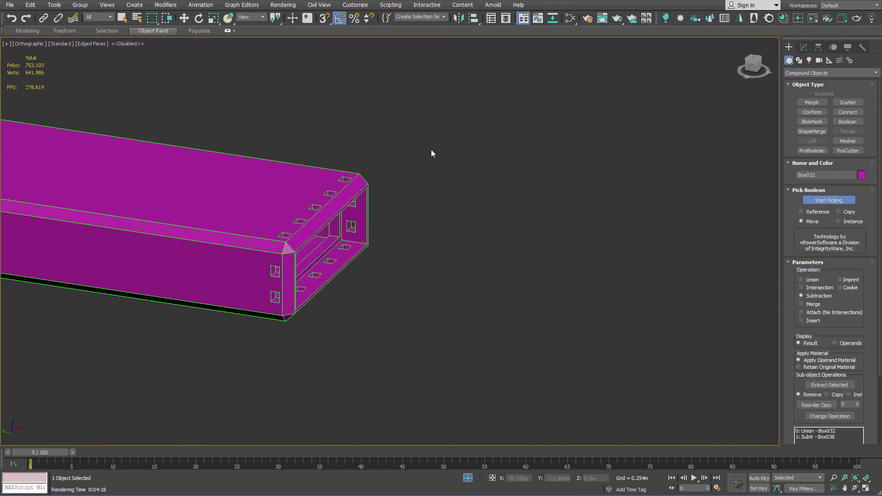
pyautogui.moveTo(431, 149); pyautogui.dragTo(481, 115, button='middle')
pyautogui.scroll(-5, 533, 152)
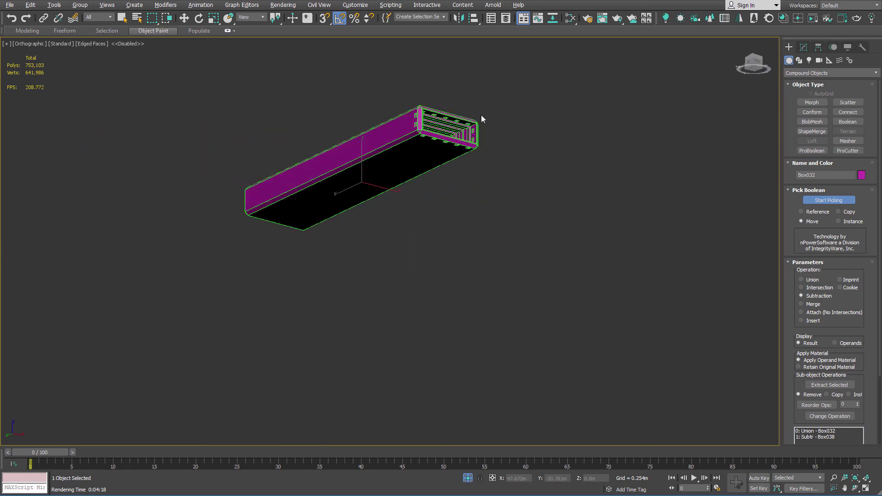
# Assign the dark_gray CoronaMtl material to the perforated box
pyautogui.press('w')
pyautogui.moveTo(525, 155); pyautogui.dragTo(526, 167, button='middle')
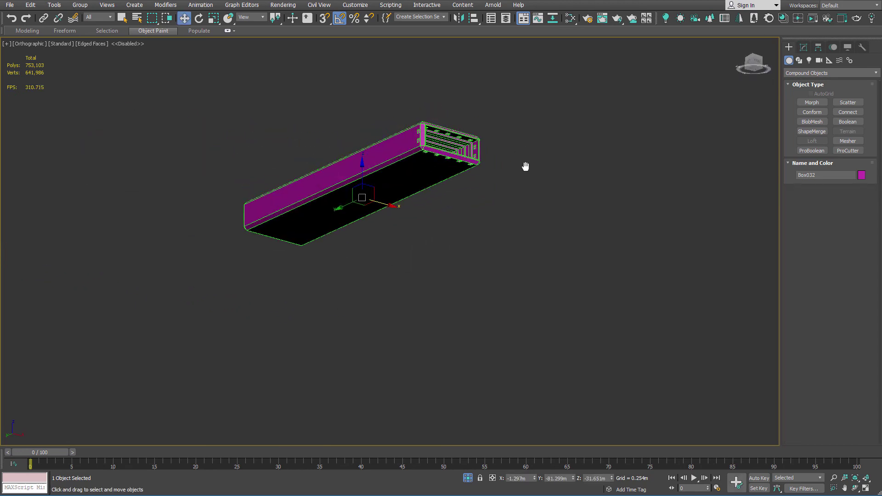
pyautogui.press('m')
pyautogui.rightClick(708, 272)
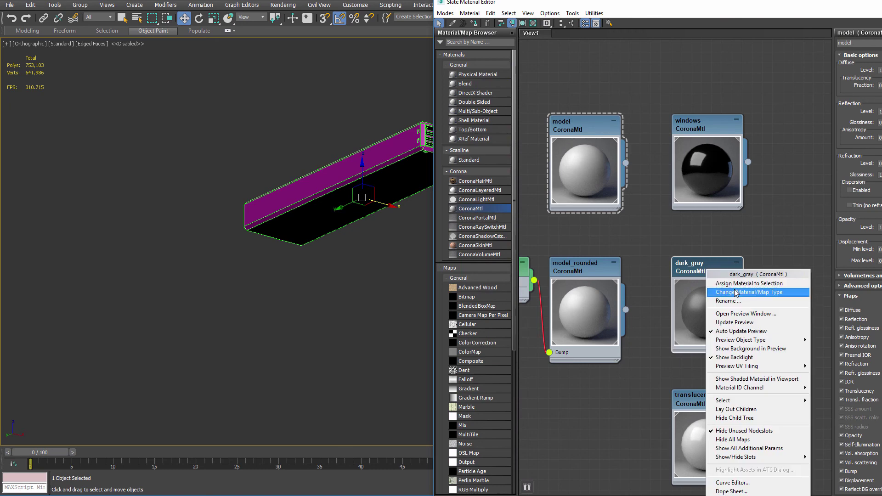
pyautogui.click(731, 282)
pyautogui.press('m')
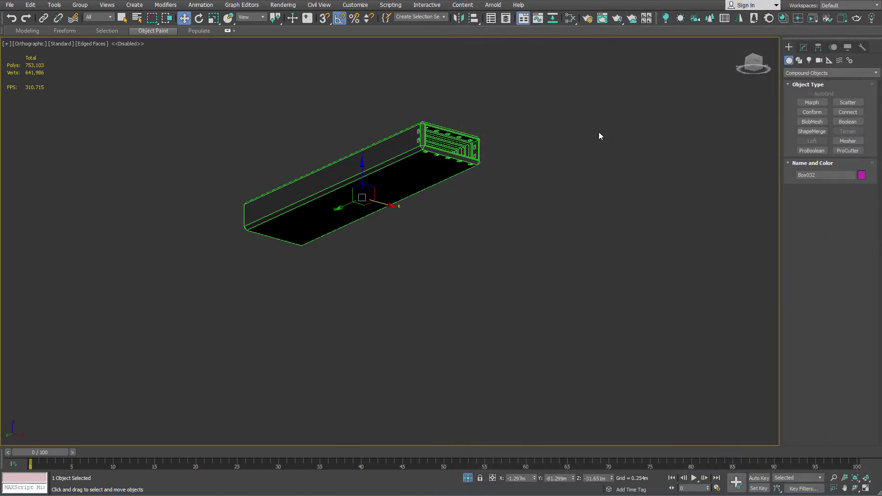
# End the isolation of the perforated box to bring back the surrounding hull
pyautogui.rightClick(573, 165)
pyautogui.click(596, 83)
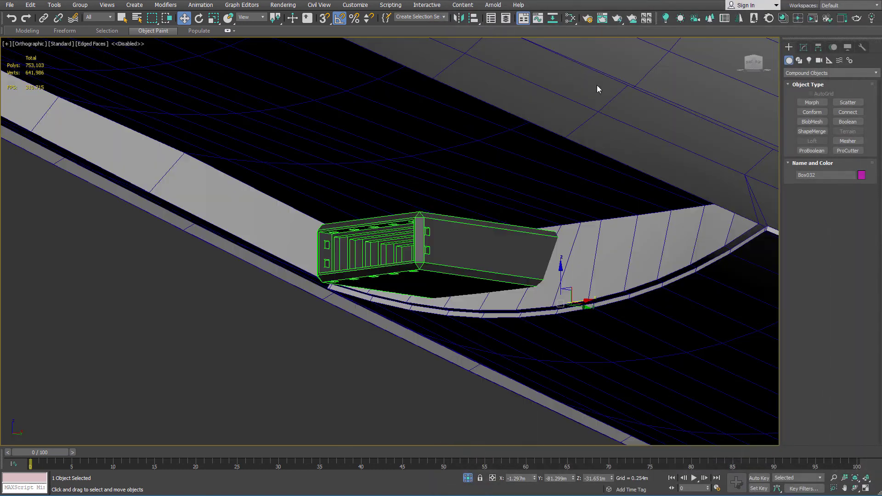
pyautogui.scroll(-5, 542, 168)
pyautogui.keyDown('alt'); pyautogui.moveTo(533, 180); pyautogui.dragTo(569, 134, button='middle'); pyautogui.keyUp('alt')
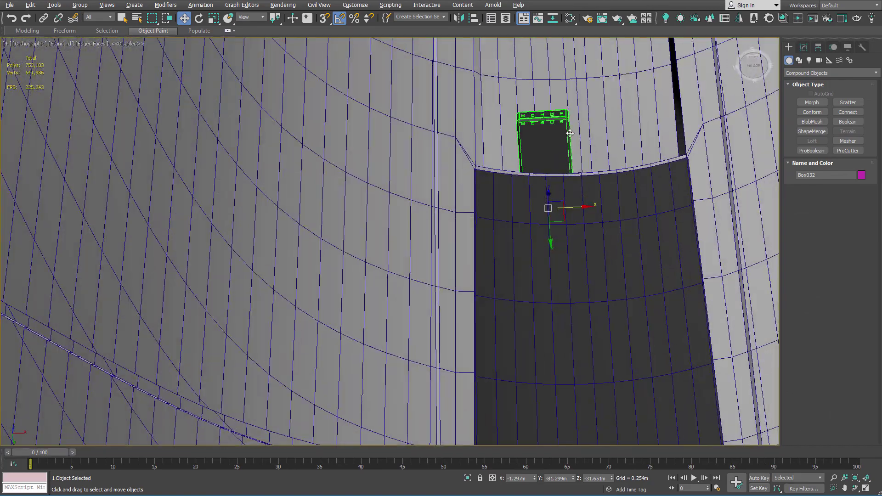
# Add a Symmetry modifier to the perforated box, mirroring on X with Flip enabled and the mirror plane at X 0.0 m
pyautogui.click(806, 48)
pyautogui.click(815, 75)
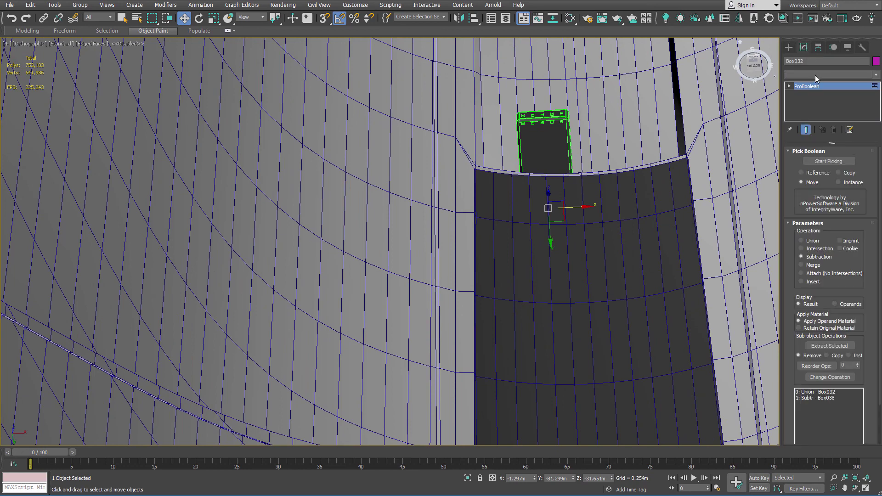
pyautogui.write('sym')
pyautogui.press('Return')
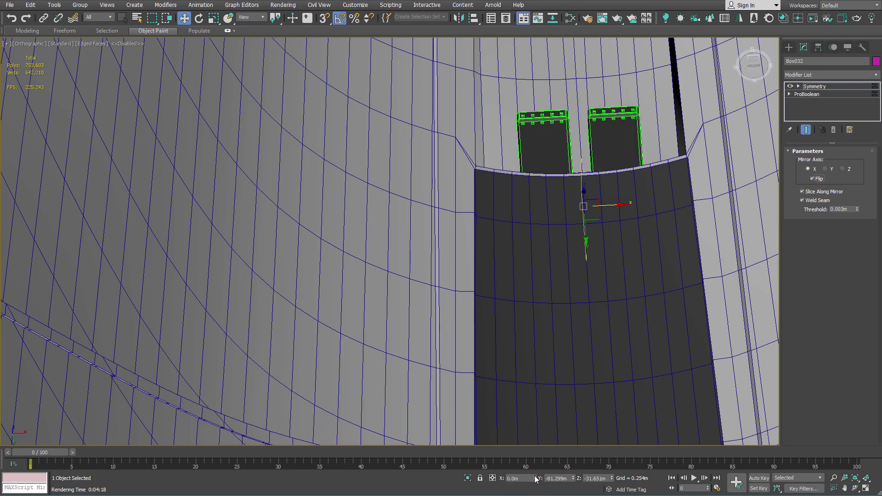
# Examine the mirrored pair of boxes in the hull recess in perspective without edged faces, alongside an interactive render preview
pyautogui.keyDown('alt'); pyautogui.moveTo(597, 193); pyautogui.dragTo(585, 211, button='middle'); pyautogui.keyUp('alt')
pyautogui.press('p')
pyautogui.scroll(3, 584, 193)
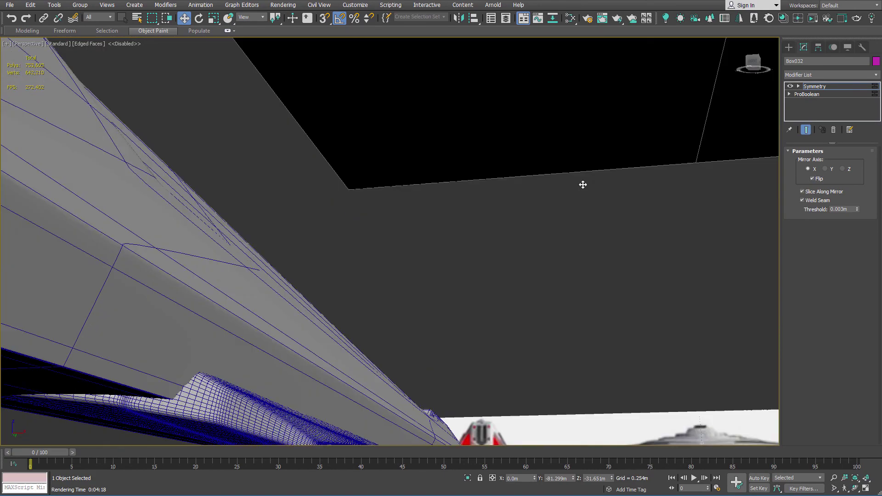
pyautogui.press('F4')
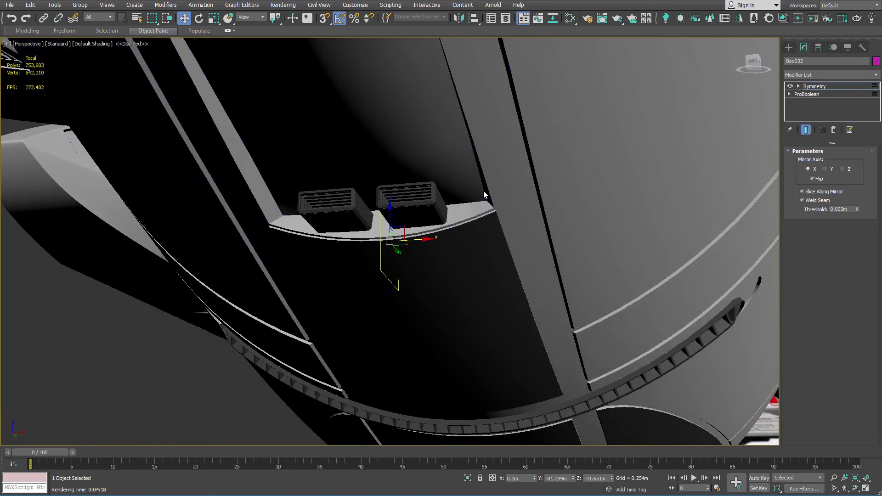
pyautogui.moveTo(487, 189)
pyautogui.keyDown('alt'); pyautogui.mouseDown(button='middle')
pyautogui.moveTo(489, 173)
pyautogui.moveTo(486, 203)
pyautogui.moveTo(567, 207)
pyautogui.mouseUp(button='middle'); pyautogui.keyUp('alt')
pyautogui.scroll(2, 567, 206)
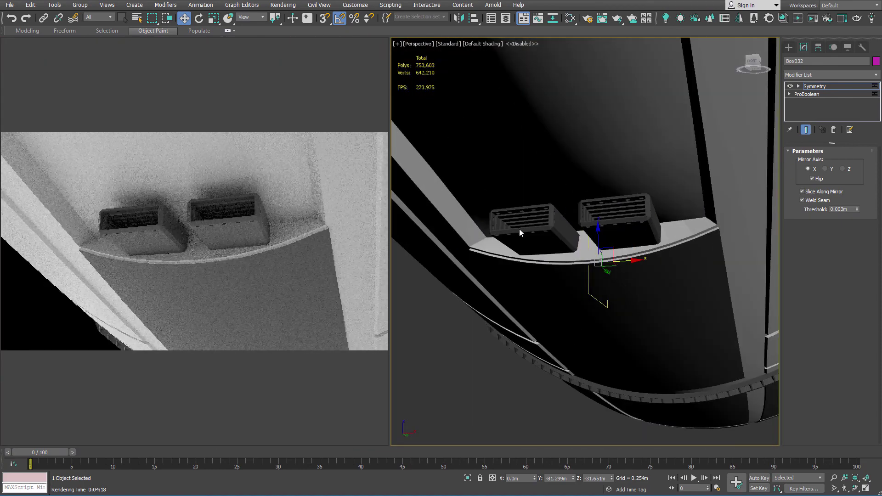
pyautogui.click(447, 380)
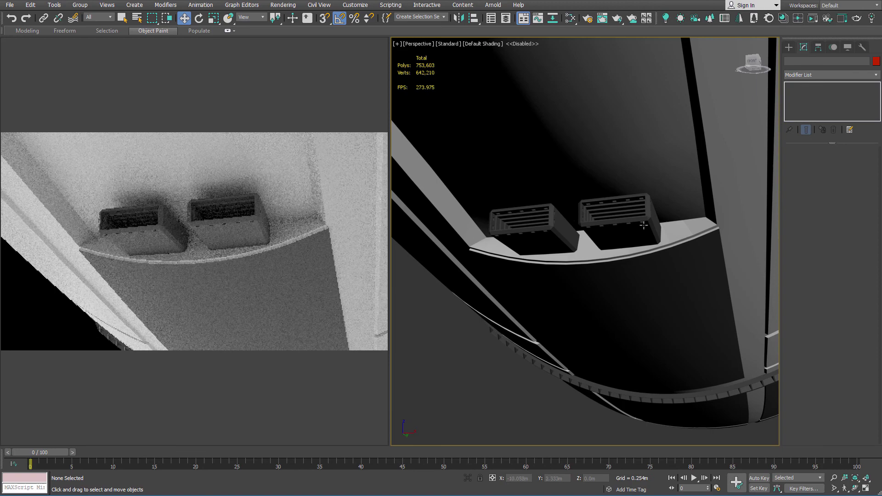
pyautogui.scroll(6, 644, 226)
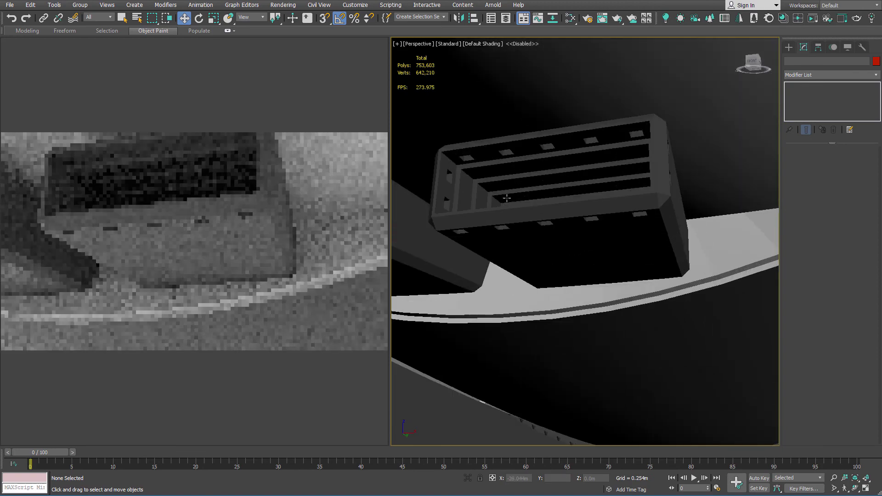
# Examine the mirrored box pair on the hull underside and the area just beneath the deflector from several angles
pyautogui.scroll(-8, 563, 190)
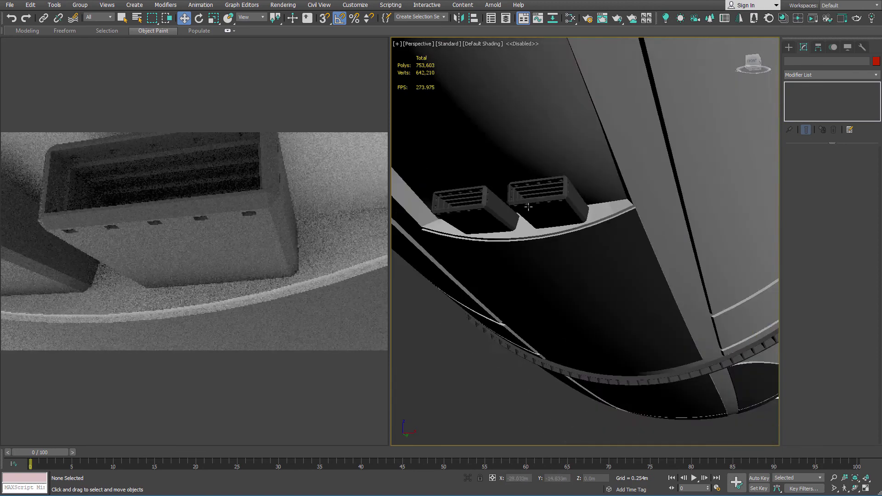
pyautogui.press('q')
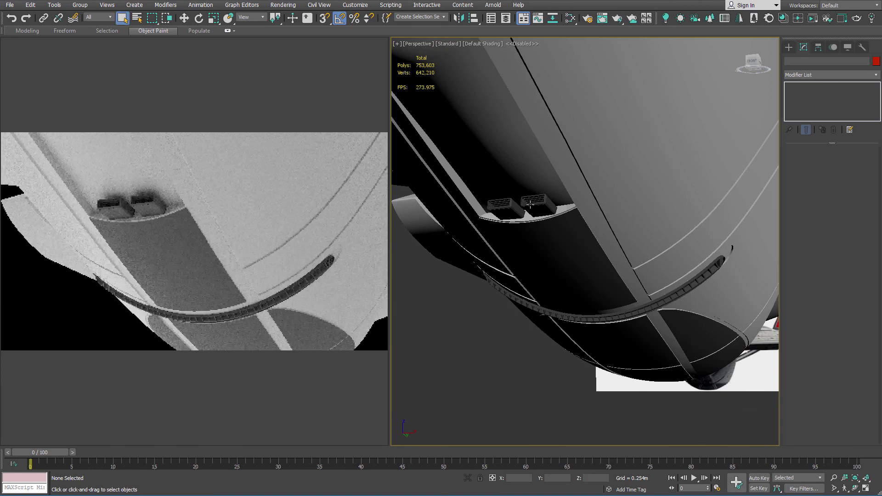
pyautogui.click(530, 203)
pyautogui.keyDown('alt'); pyautogui.moveTo(530, 204); pyautogui.dragTo(572, 123, button='middle'); pyautogui.keyUp('alt')
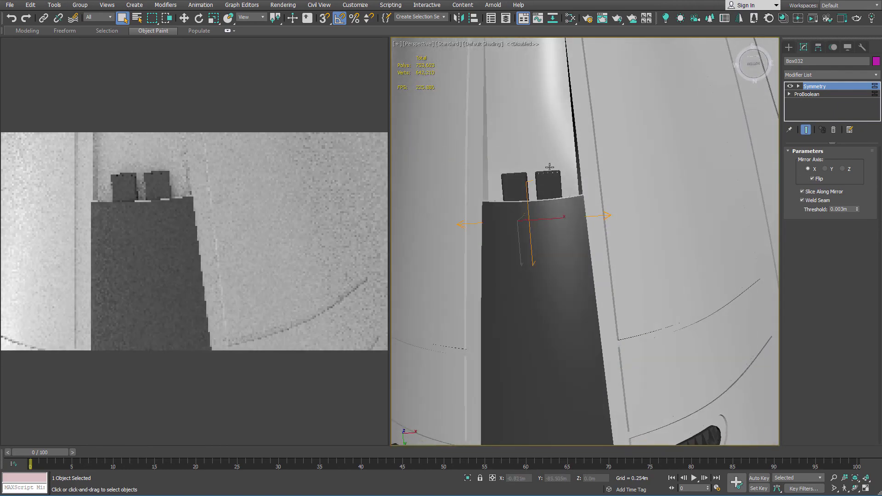
pyautogui.keyDown('alt'); pyautogui.moveTo(552, 166); pyautogui.dragTo(555, 234, button='middle'); pyautogui.keyUp('alt')
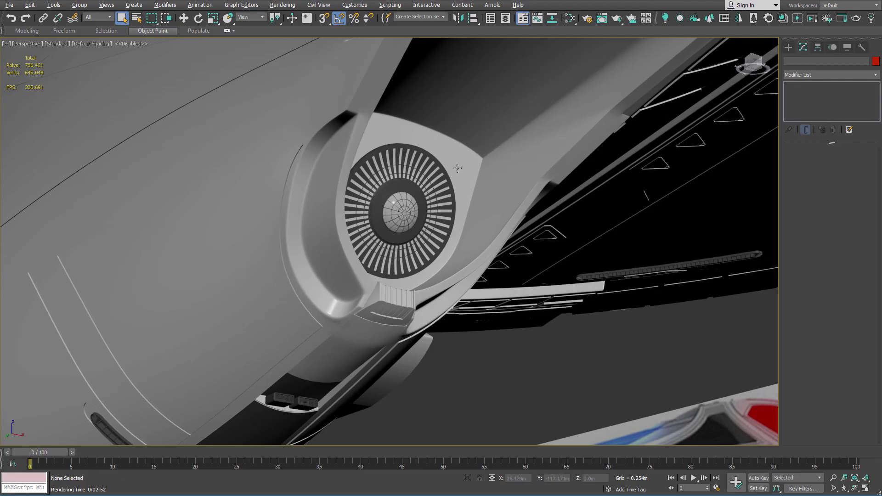
pyautogui.keyDown('alt'); pyautogui.moveTo(371, 284); pyautogui.dragTo(474, 236, button='middle'); pyautogui.keyUp('alt')
pyautogui.scroll(5, 495, 220)
pyautogui.scroll(-4, 490, 211)
pyautogui.moveTo(445, 285); pyautogui.dragTo(510, 207, button='middle')
pyautogui.scroll(5, 443, 318)
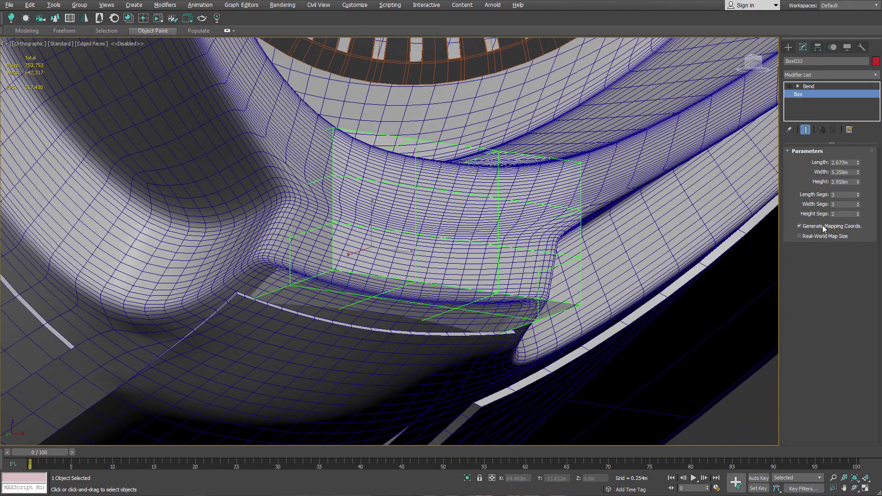
# Enable the Bend modifier on the box below the deflector and collapse the box to an Editable Poly
pyautogui.click(790, 87)
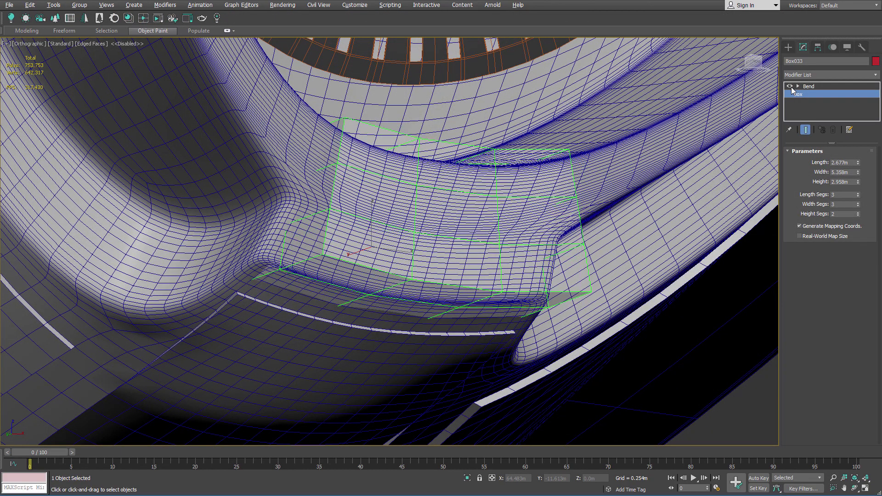
pyautogui.keyDown('alt'); pyautogui.moveTo(462, 166); pyautogui.dragTo(490, 172, button='middle'); pyautogui.keyUp('alt')
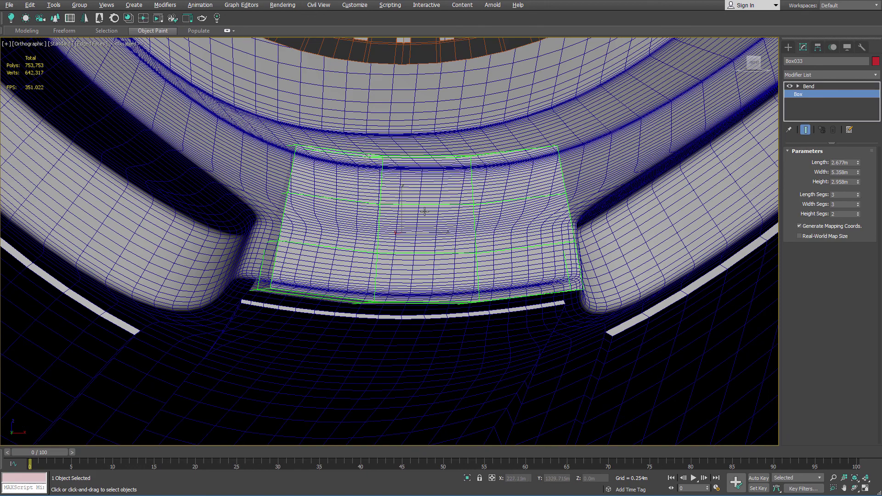
pyautogui.keyDown('alt'); pyautogui.moveTo(425, 211); pyautogui.dragTo(483, 182, button='middle'); pyautogui.keyUp('alt')
pyautogui.click(808, 86)
pyautogui.rightClick(470, 208)
pyautogui.moveTo(510, 303)
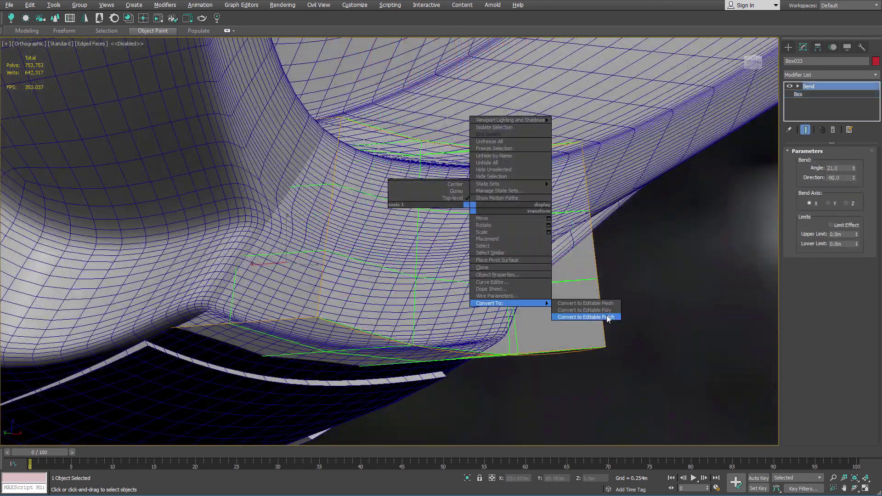
pyautogui.click(609, 318)
# Add an FFD 2x2x2 modifier to the curved box and activate its control points for editing
pyautogui.click(836, 75)
pyautogui.press('f')
pyautogui.press('f')
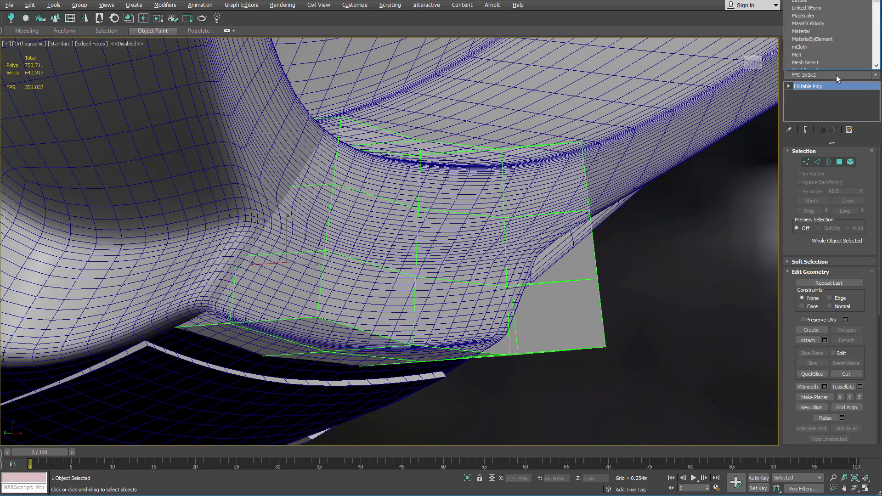
pyautogui.press('Return')
pyautogui.click(798, 87)
pyautogui.click(820, 94)
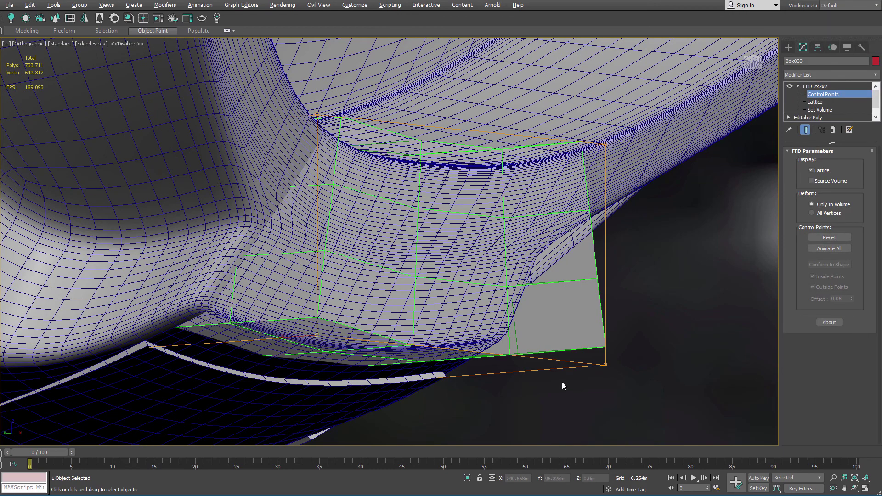
# Raise the lower outer control points of the FFD lattice to fit the box to the hull
pyautogui.keyDown('ctrl'); pyautogui.moveTo(562, 382); pyautogui.dragTo(630, 350); pyautogui.keyUp('ctrl')
pyautogui.keyDown('alt'); pyautogui.moveTo(597, 340); pyautogui.dragTo(465, 294, button='middle'); pyautogui.keyUp('alt')
pyautogui.press('w')
pyautogui.moveTo(464, 312); pyautogui.dragTo(467, 240)
pyautogui.scroll(-3, 449, 251)
pyautogui.keyDown('alt'); pyautogui.moveTo(466, 240); pyautogui.dragTo(311, 251, button='middle'); pyautogui.keyUp('alt')
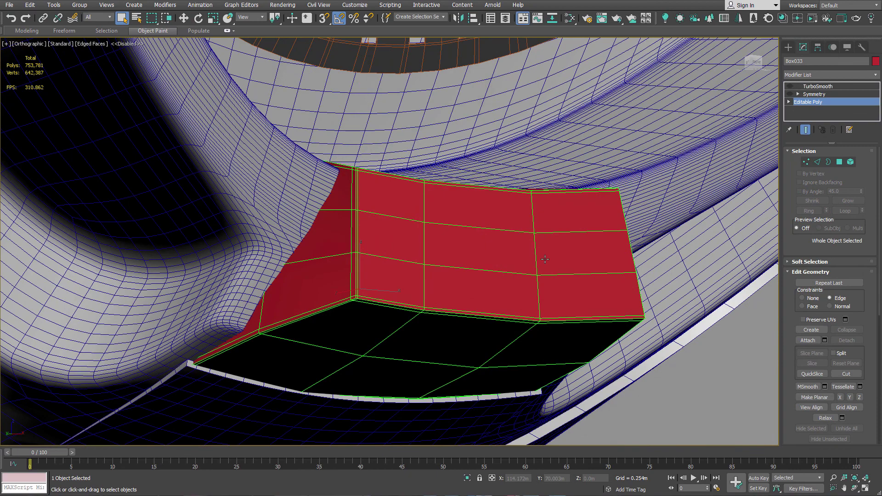
# Enable TurboSmooth over the mirrored box and collapse its modifiers into an Editable Poly
pyautogui.click(790, 87)
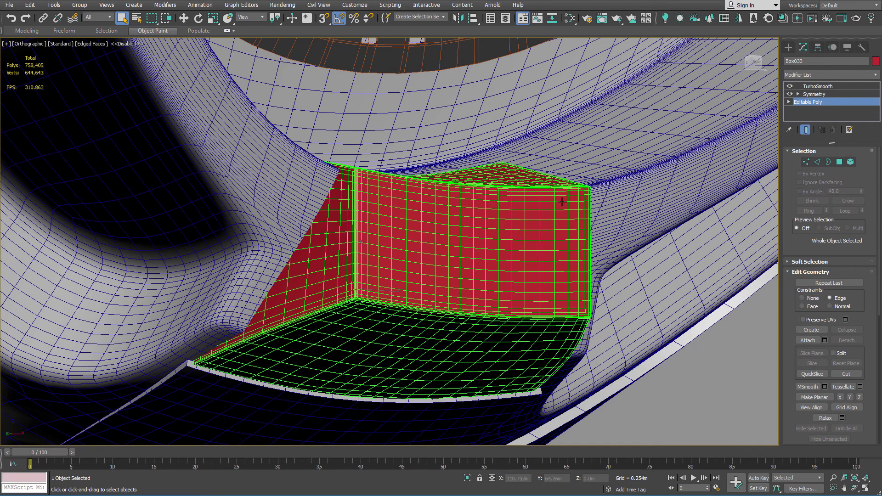
pyautogui.keyDown('alt'); pyautogui.moveTo(561, 202); pyautogui.dragTo(531, 204, button='middle'); pyautogui.keyUp('alt')
pyautogui.rightClick(452, 239)
pyautogui.click(549, 363)
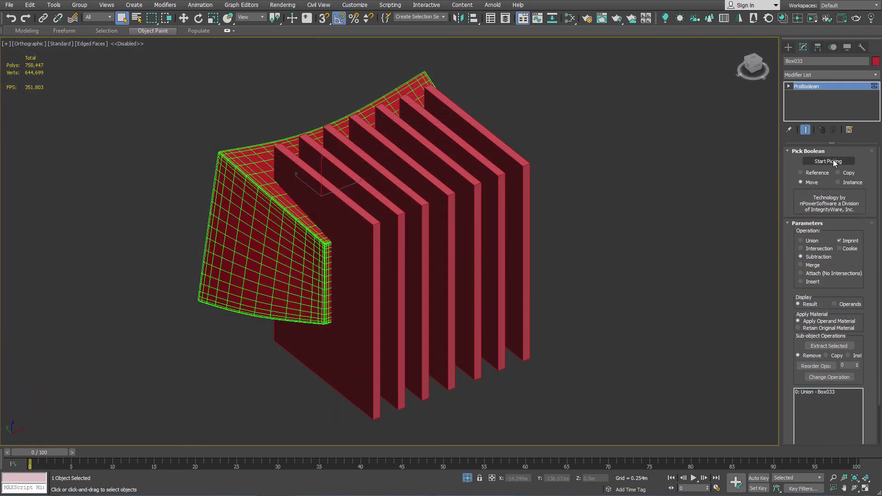
# Subtract the row of thin parallel plates from the curved box using ProBoolean
pyautogui.click(829, 162)
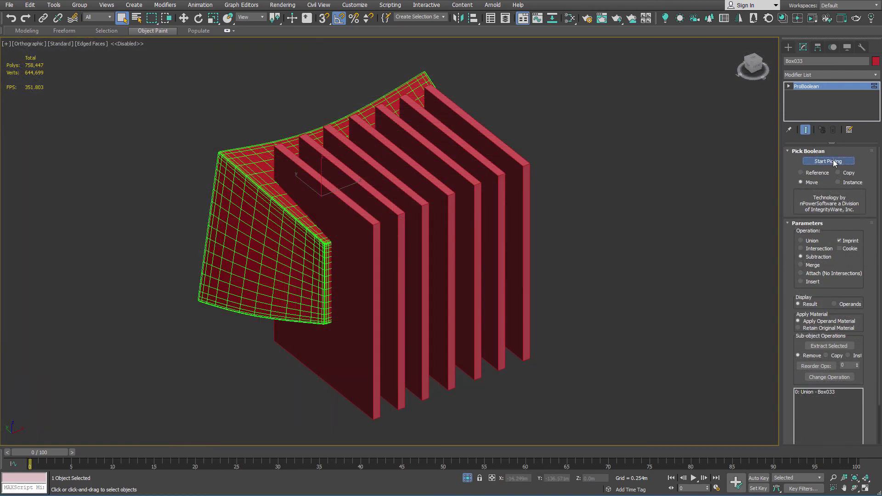
pyautogui.click(352, 368)
pyautogui.keyDown('alt'); pyautogui.moveTo(352, 368); pyautogui.dragTo(464, 216, button='middle'); pyautogui.keyUp('alt')
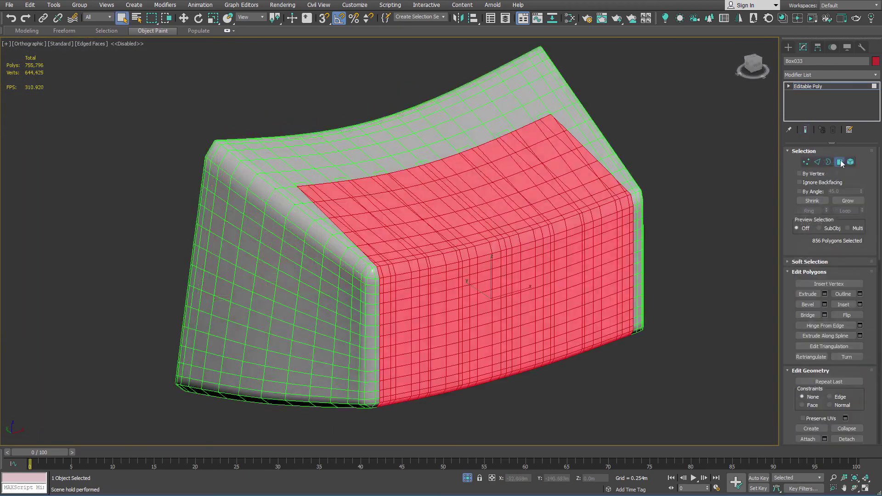
# Extrude the selected front and top polygons of the curved box slightly inward to form a recess
pyautogui.rightClick(588, 188)
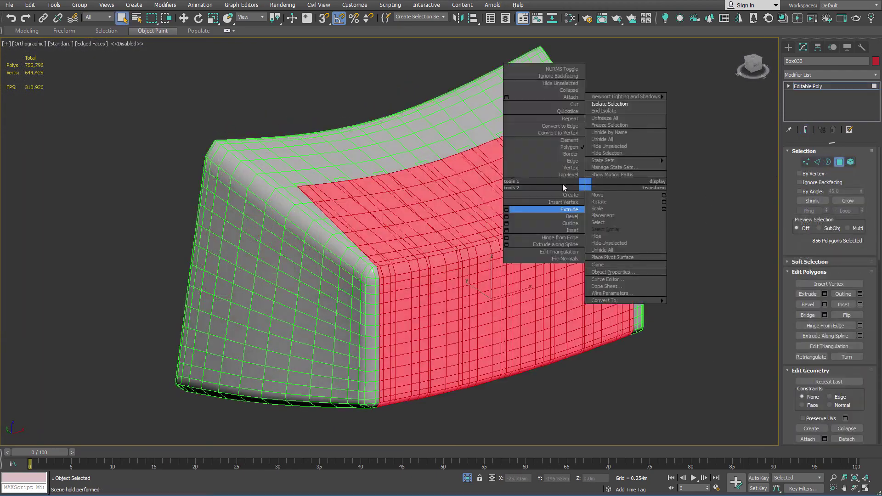
pyautogui.click(505, 209)
pyautogui.click(406, 247)
pyautogui.click(410, 266)
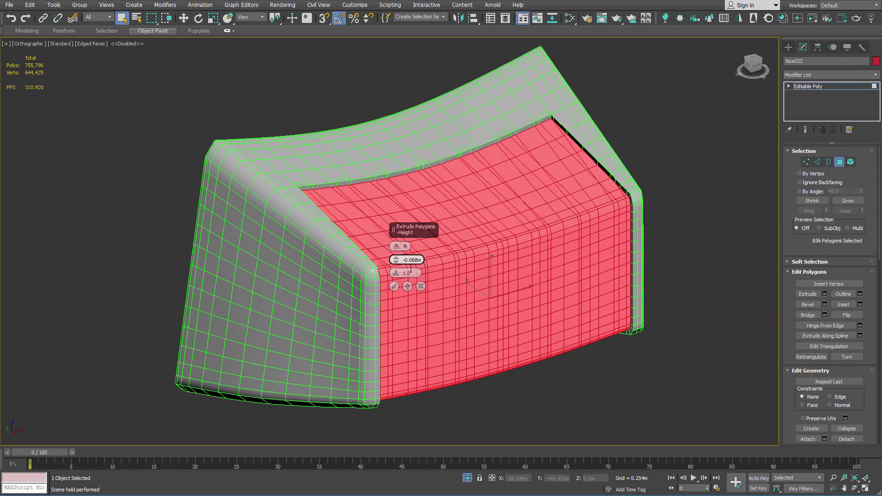
pyautogui.moveTo(395, 260); pyautogui.dragTo(395, 264)
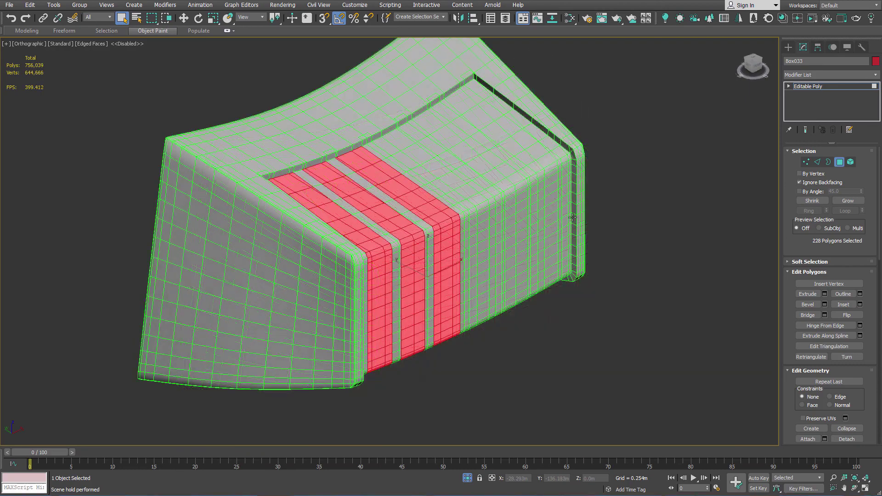
# Extrude the selected polygon strips between the ribs by -0.059 m and leave polygon editing
pyautogui.scroll(5, 472, 255)
pyautogui.rightClick(471, 255)
pyautogui.click(388, 269)
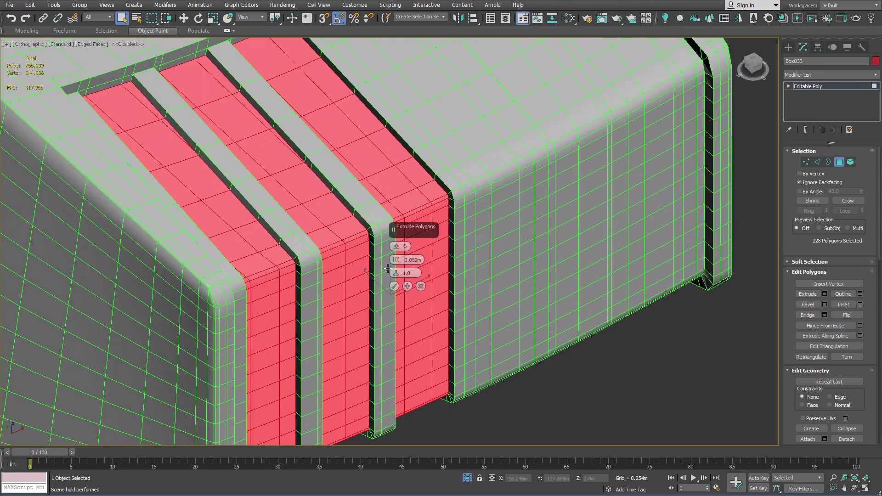
pyautogui.scroll(-3, 366, 237)
pyautogui.click(394, 286)
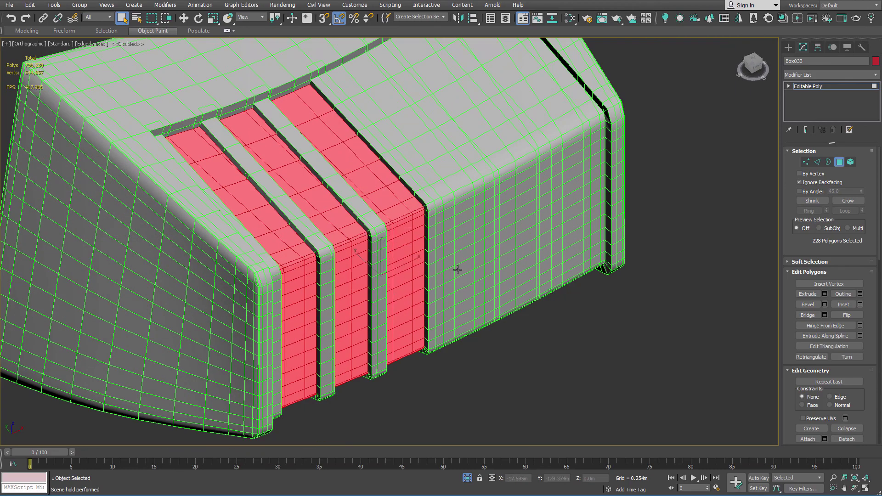
pyautogui.press('4')
pyautogui.keyDown('alt'); pyautogui.moveTo(456, 262); pyautogui.dragTo(773, 121, button='middle'); pyautogui.keyUp('alt')
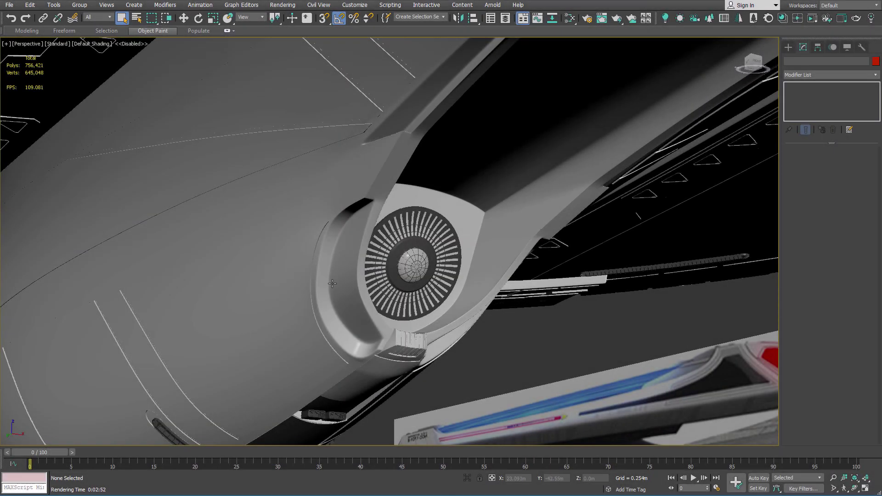
# Examine the secondary hull from below and above, comparing its underside panelling with the reference image
pyautogui.keyDown('alt'); pyautogui.moveTo(270, 284); pyautogui.dragTo(375, 274, button='middle'); pyautogui.keyUp('alt')
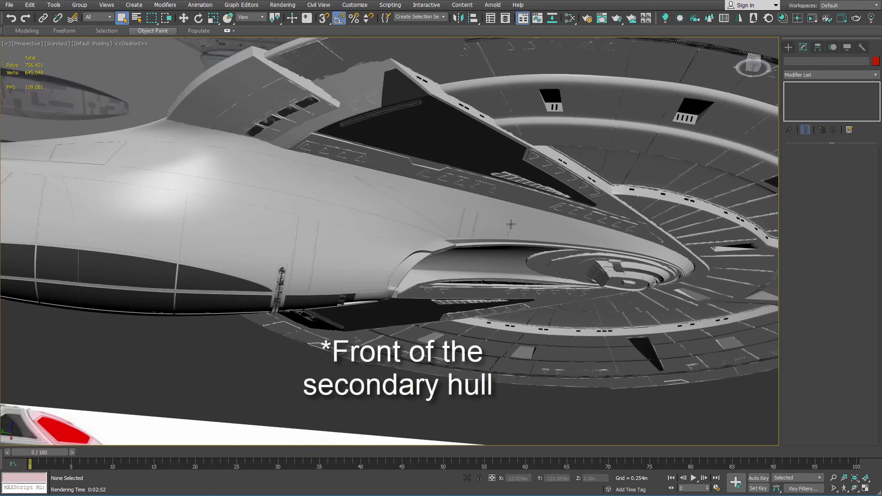
pyautogui.keyDown('alt'); pyautogui.moveTo(250, 209); pyautogui.dragTo(350, 254, button='middle'); pyautogui.keyUp('alt')
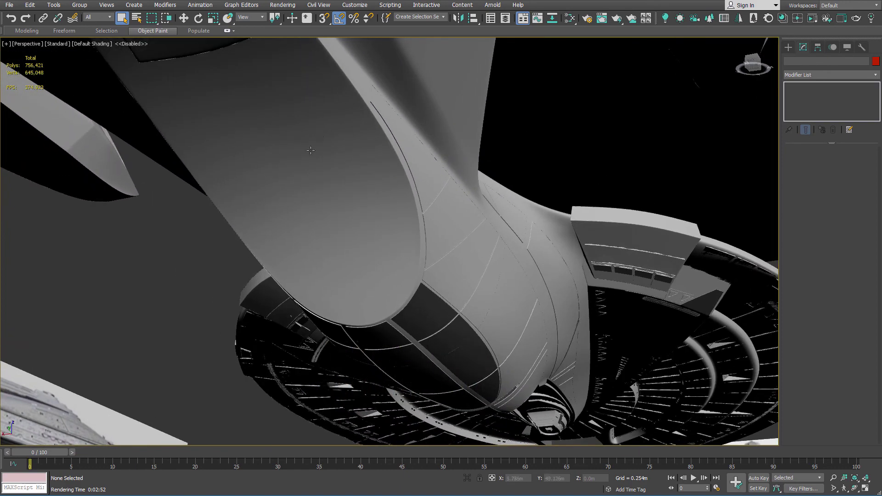
pyautogui.keyDown('alt'); pyautogui.moveTo(311, 150); pyautogui.dragTo(174, 279, button='middle'); pyautogui.keyUp('alt')
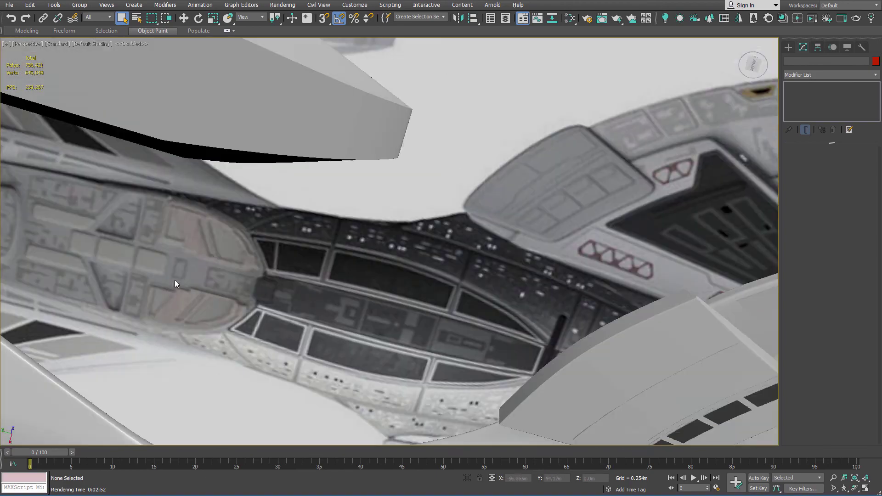
pyautogui.scroll(4, 175, 284)
pyautogui.scroll(-3, 237, 227)
pyautogui.keyDown('alt'); pyautogui.moveTo(237, 227); pyautogui.dragTo(313, 107, button='middle'); pyautogui.keyUp('alt')
pyautogui.scroll(5, 286, 93)
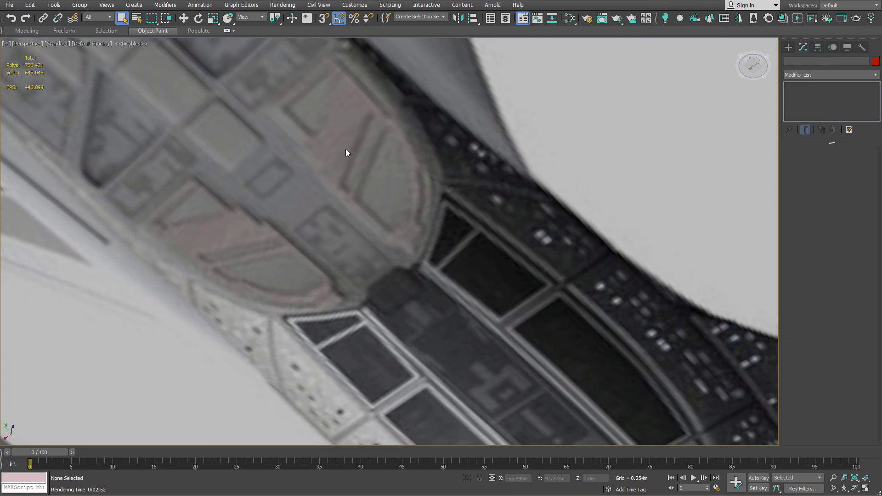
pyautogui.scroll(-5, 350, 147)
pyautogui.keyDown('alt'); pyautogui.moveTo(360, 153); pyautogui.dragTo(339, 226, button='middle'); pyautogui.keyUp('alt')
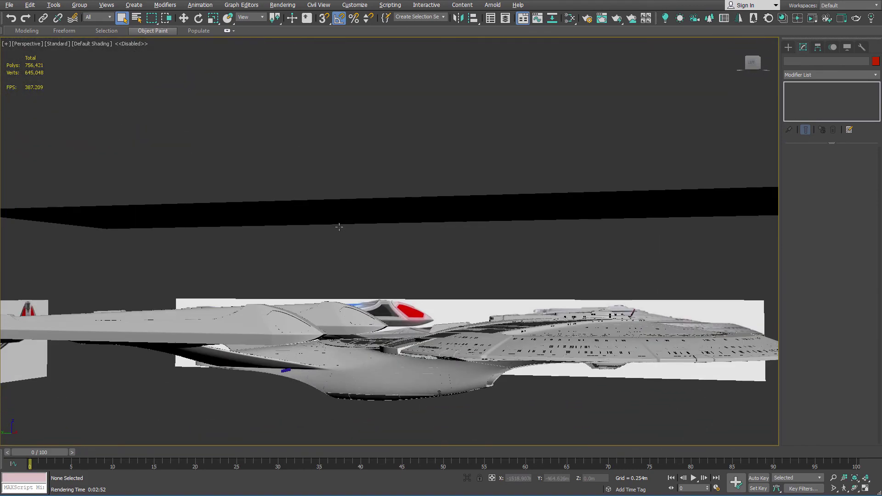
pyautogui.keyDown('alt'); pyautogui.moveTo(268, 349); pyautogui.dragTo(316, 241, button='middle'); pyautogui.keyUp('alt')
pyautogui.scroll(4, 301, 241)
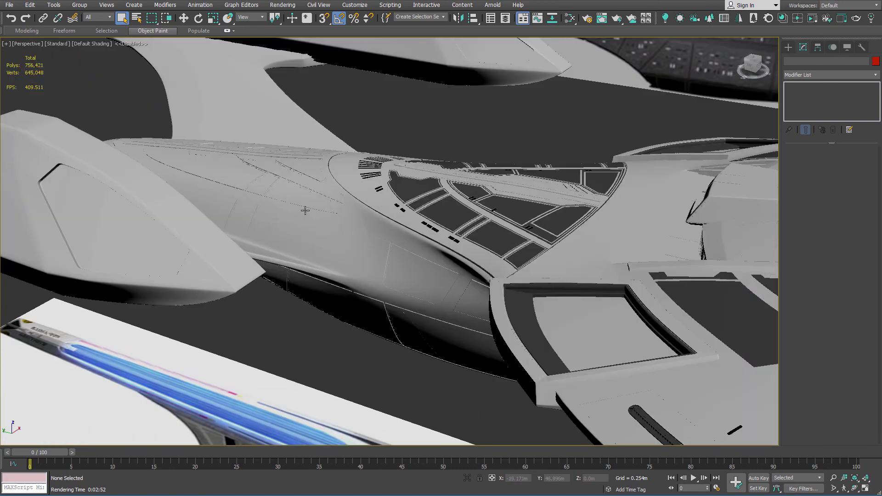
pyautogui.keyDown('alt'); pyautogui.moveTo(308, 189); pyautogui.dragTo(360, 199, button='middle'); pyautogui.keyUp('alt')
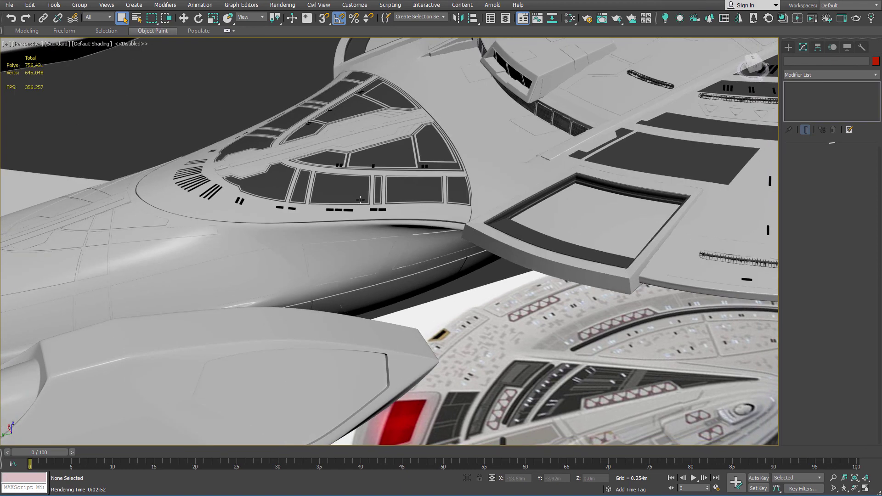